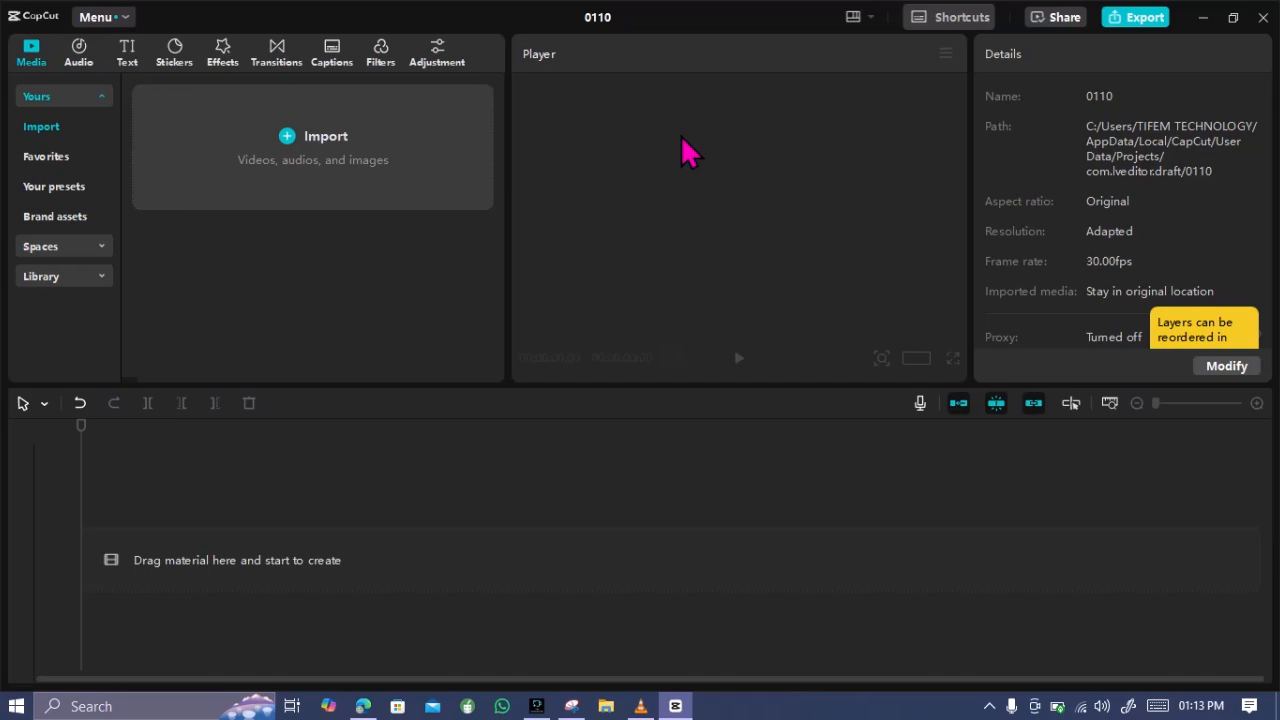
Import the ME3 and ME images from the Downloads folder into the project's media
left_click(310, 165)
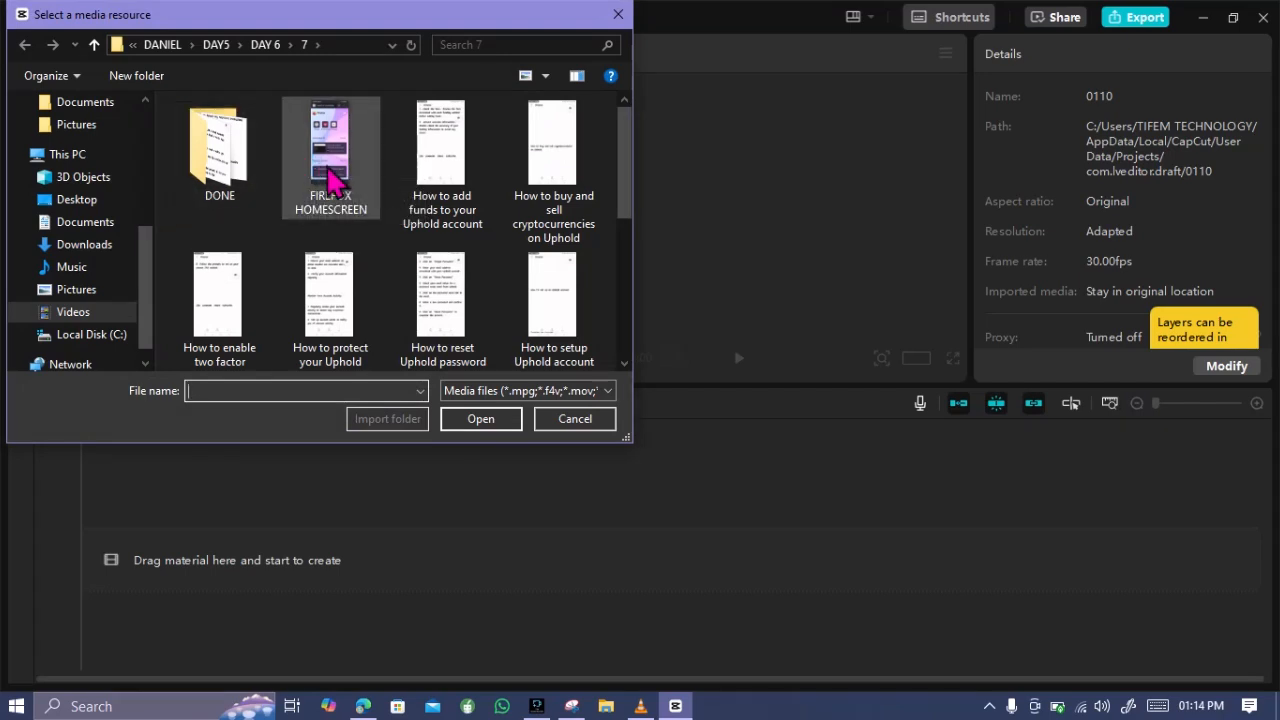
left_click(106, 294)
scroll(486, 214, "down", 2)
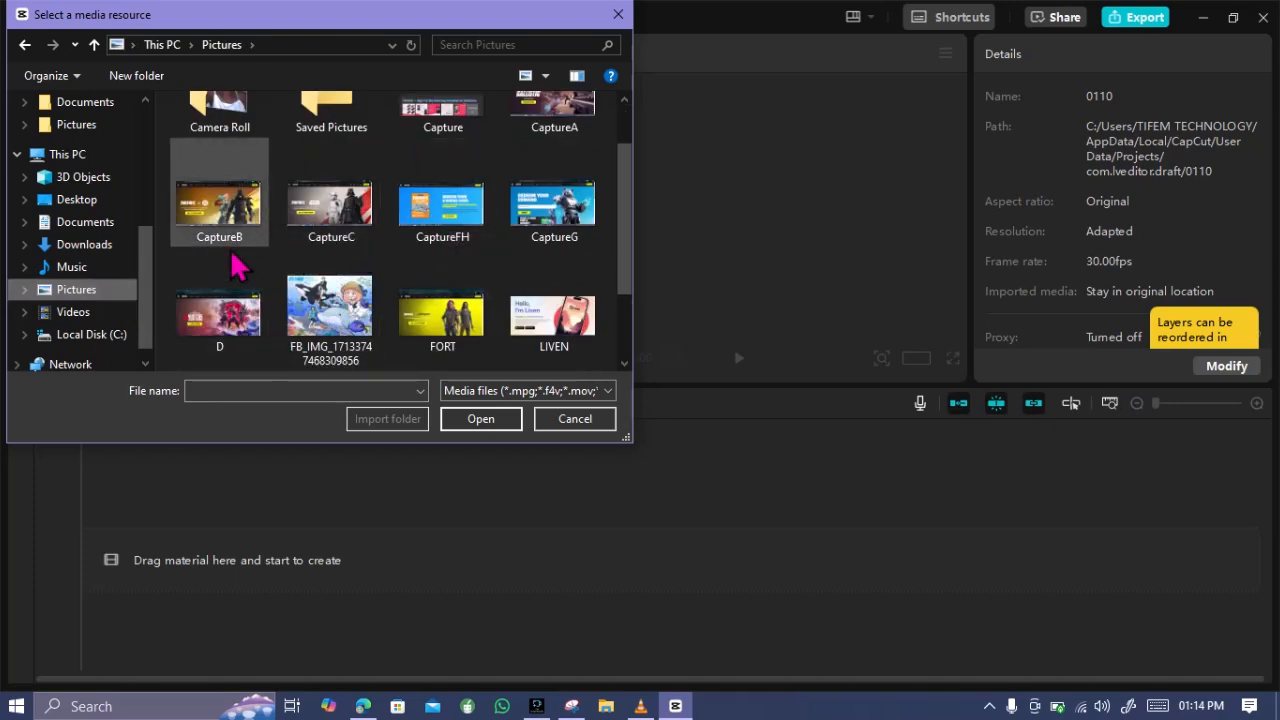
left_click(84, 244)
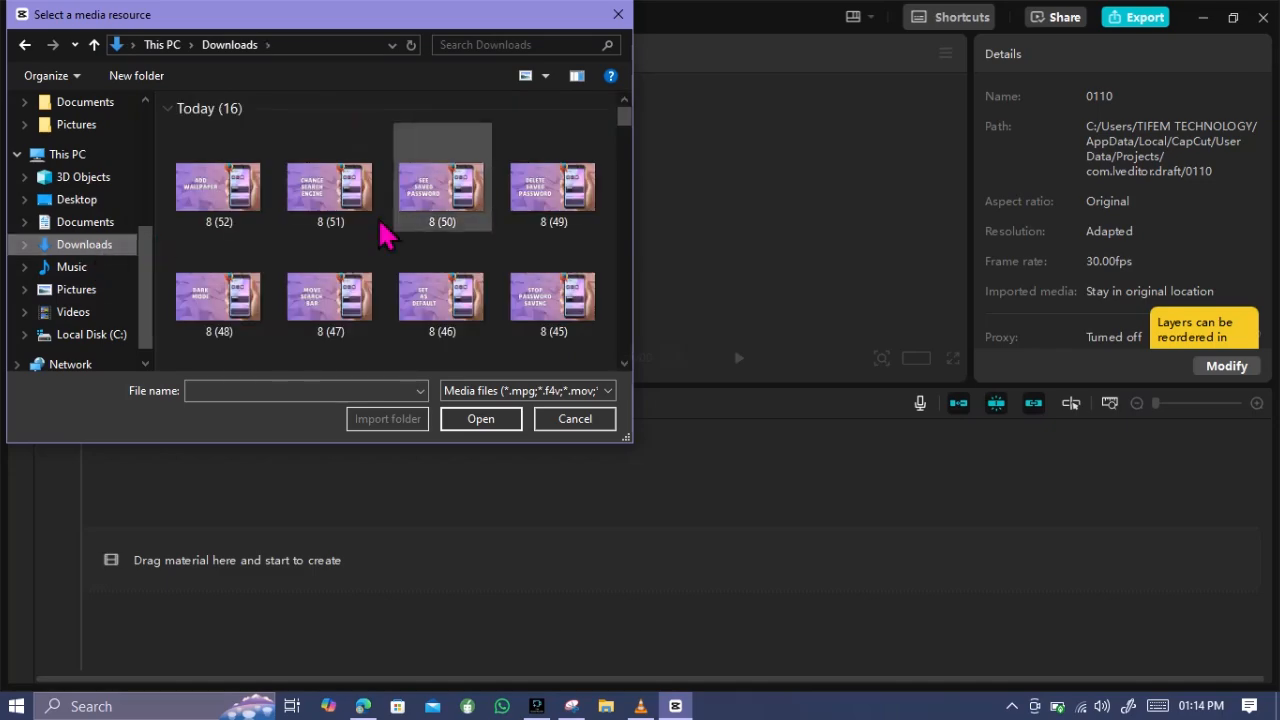
scroll(330, 250, "down", 5)
scroll(320, 250, "down", 10)
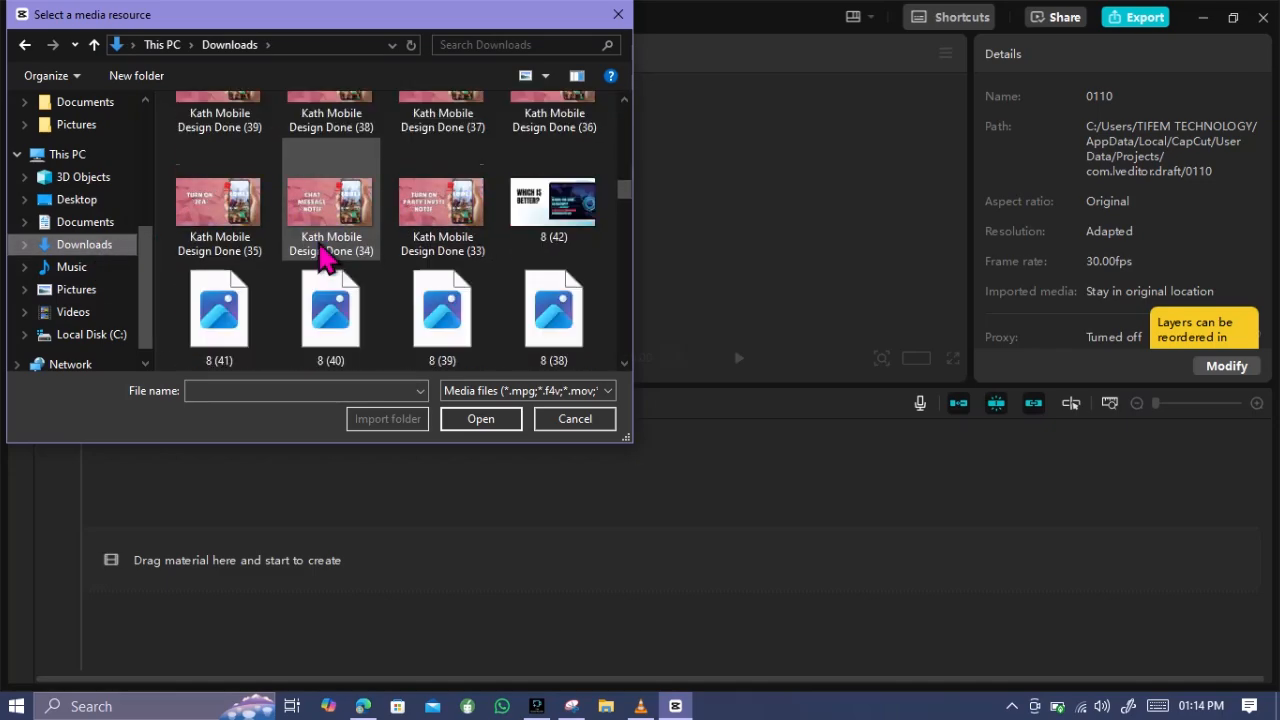
scroll(320, 245, "down", 10)
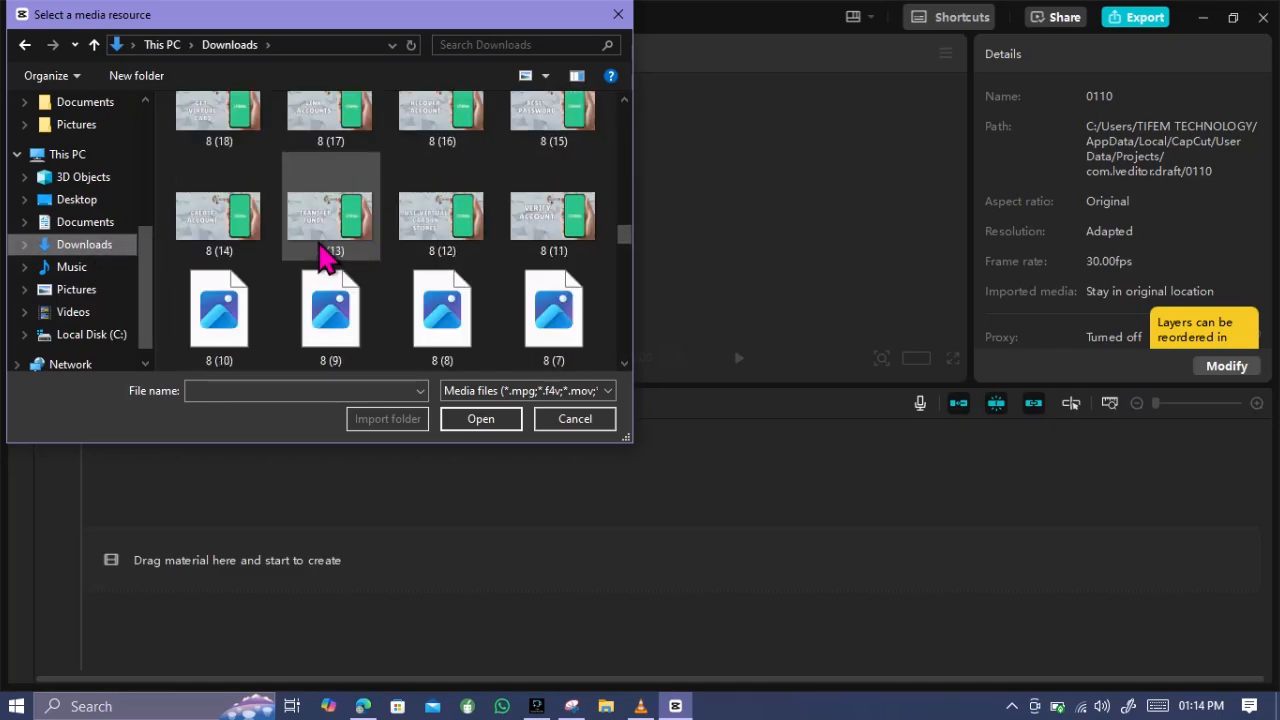
scroll(323, 258, "down", 8)
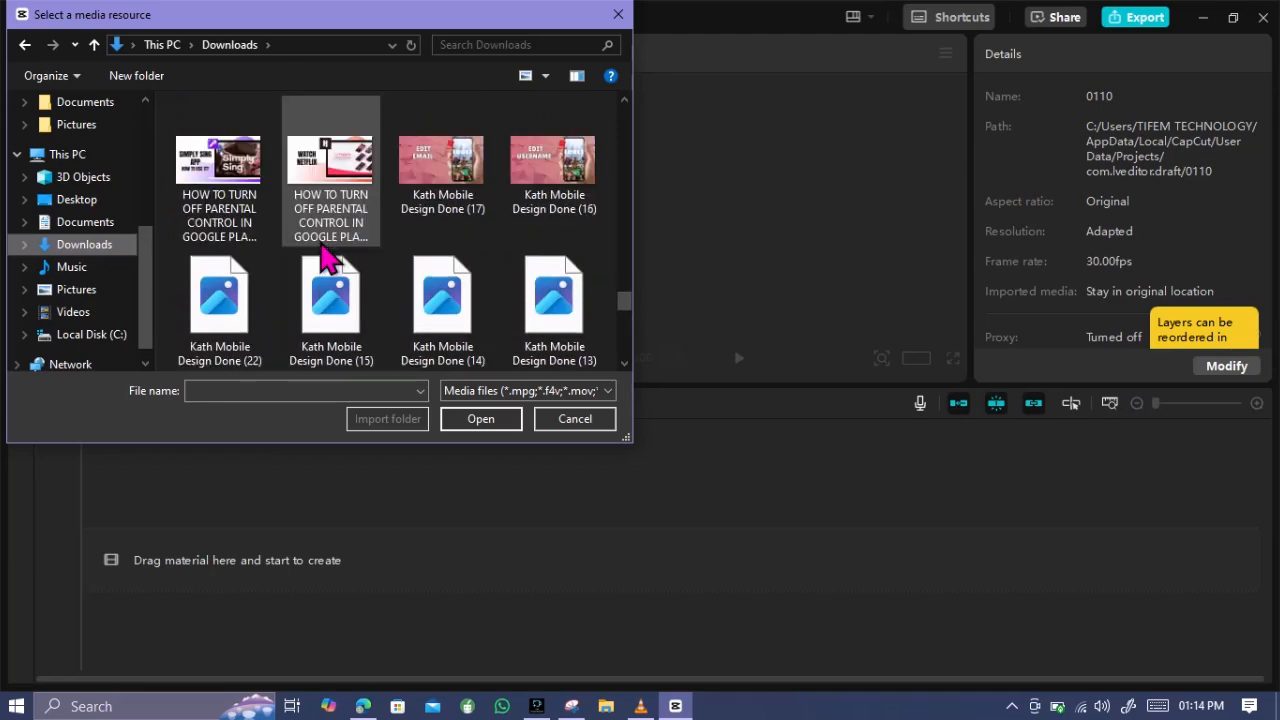
scroll(325, 260, "down", 8)
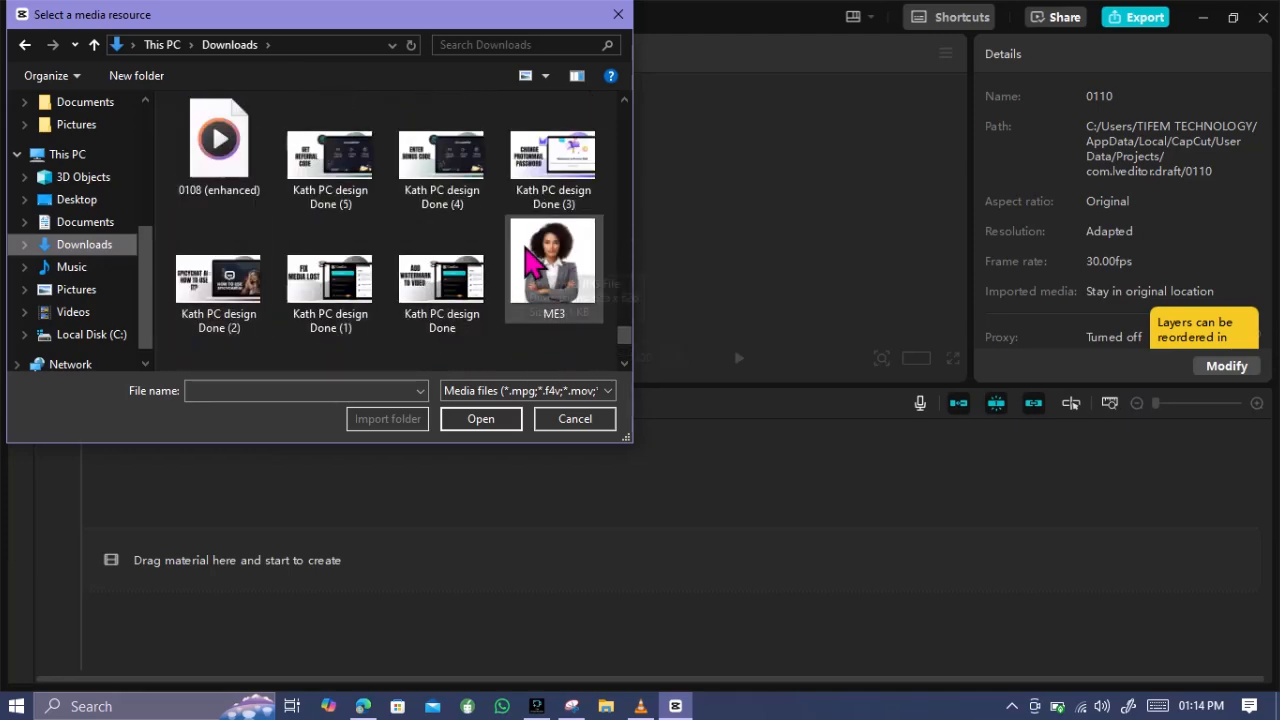
left_click(565, 276)
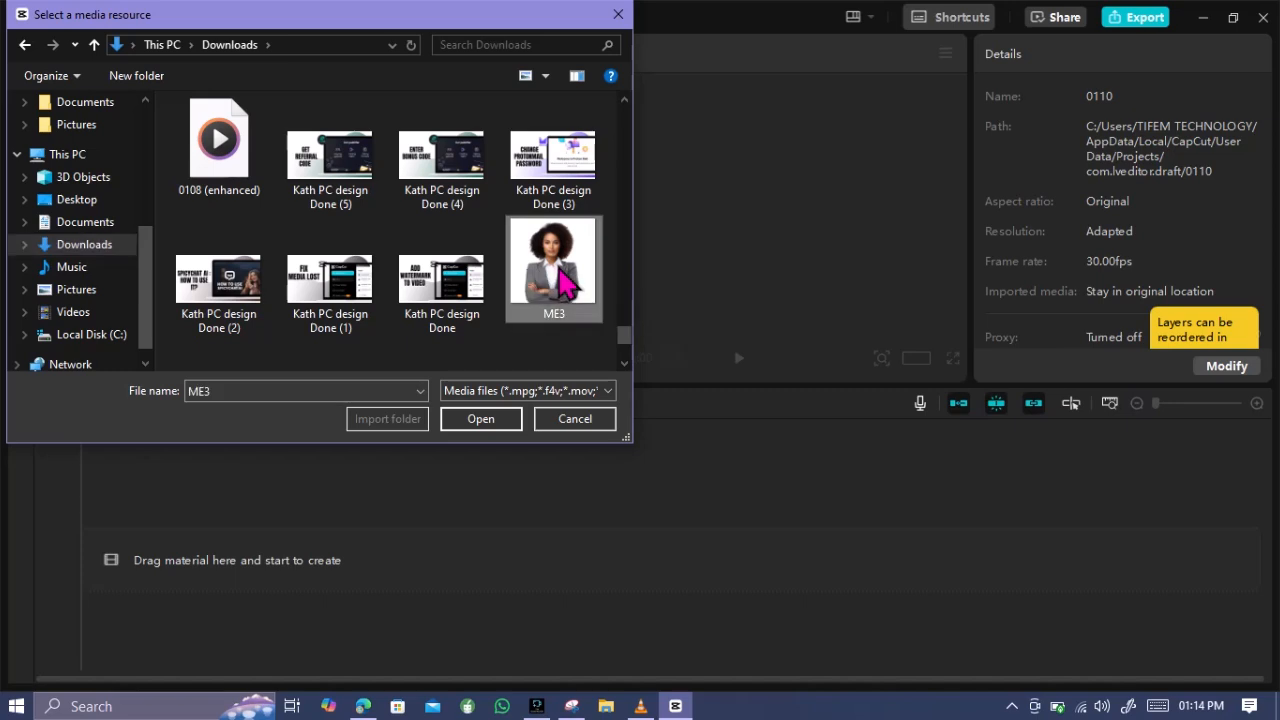
scroll(515, 320, "down", 2)
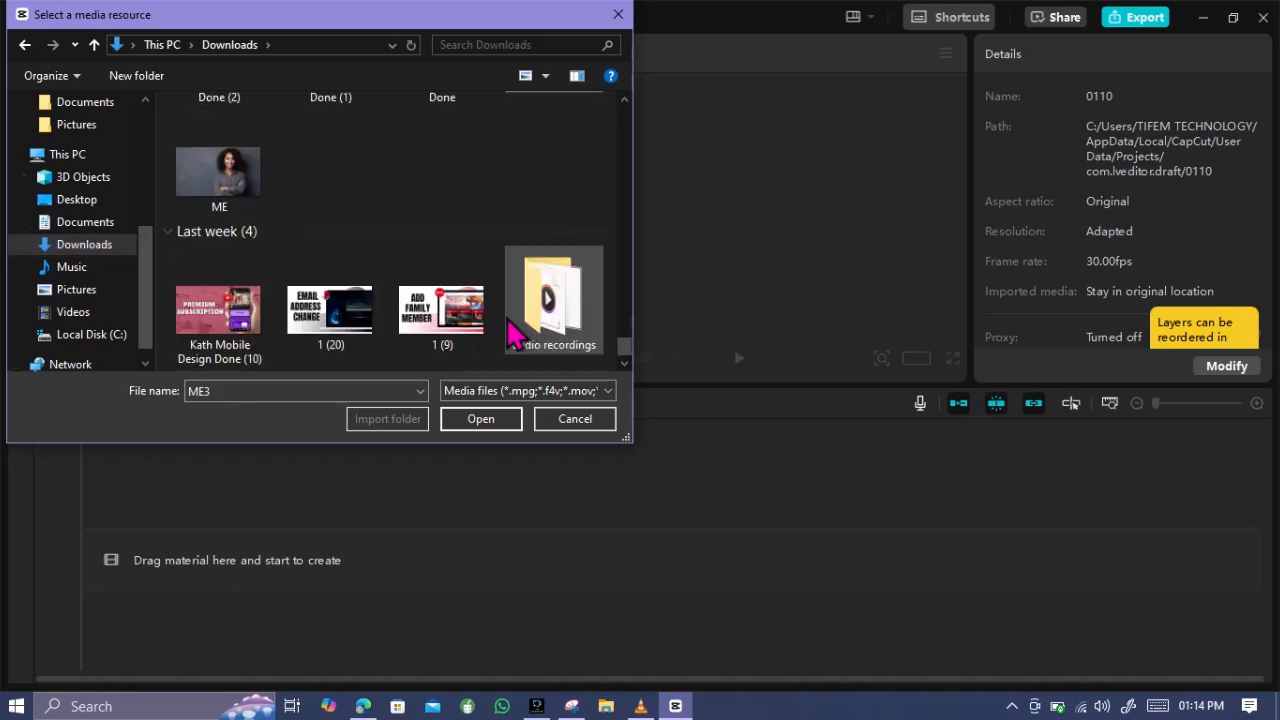
left_click(229, 200, "ctrl")
left_click(507, 425)
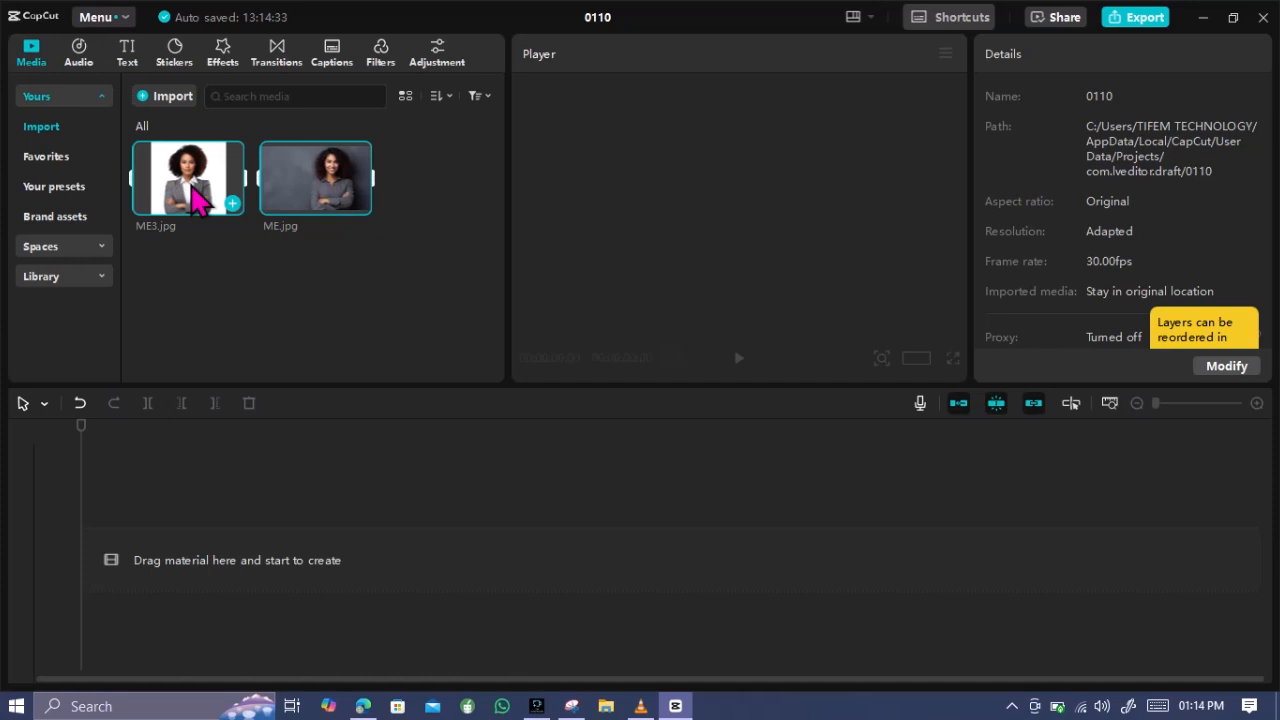
Place ME3.jpg at the start of the timeline, followed directly by ME.jpg
left_click_drag(197, 200, 173, 550)
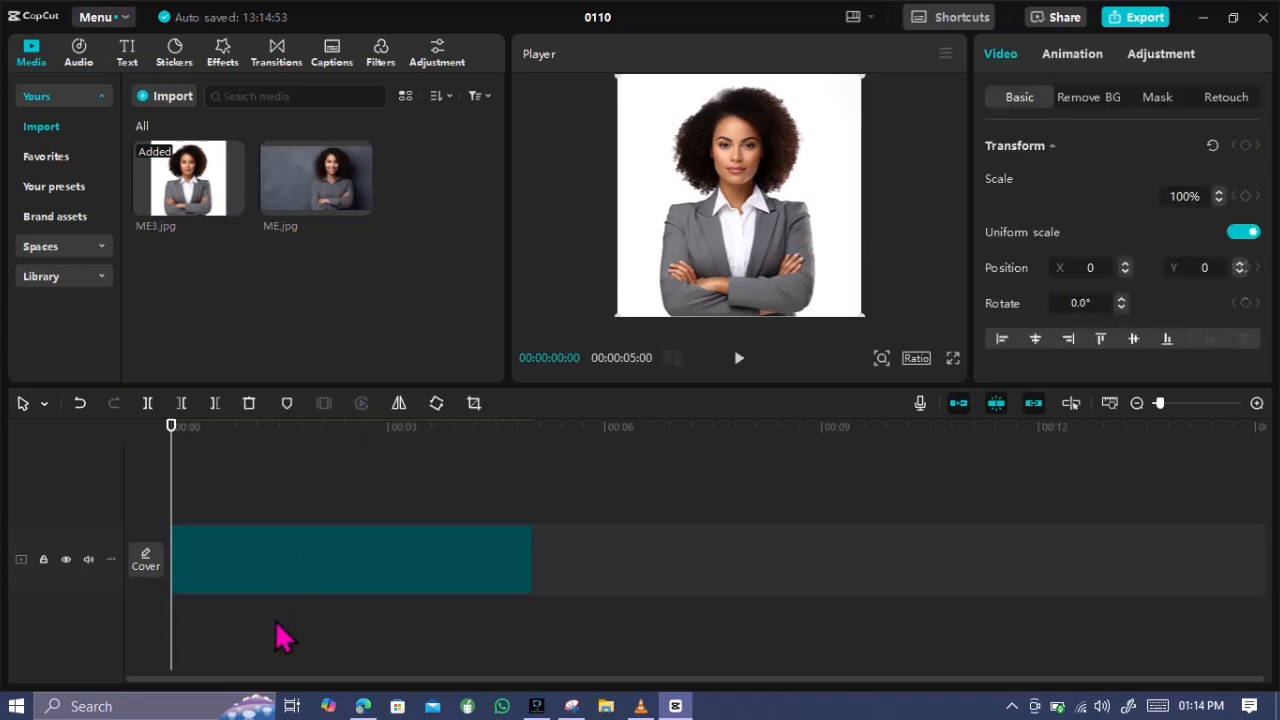
left_click(339, 191)
left_click_drag(339, 191, 560, 560)
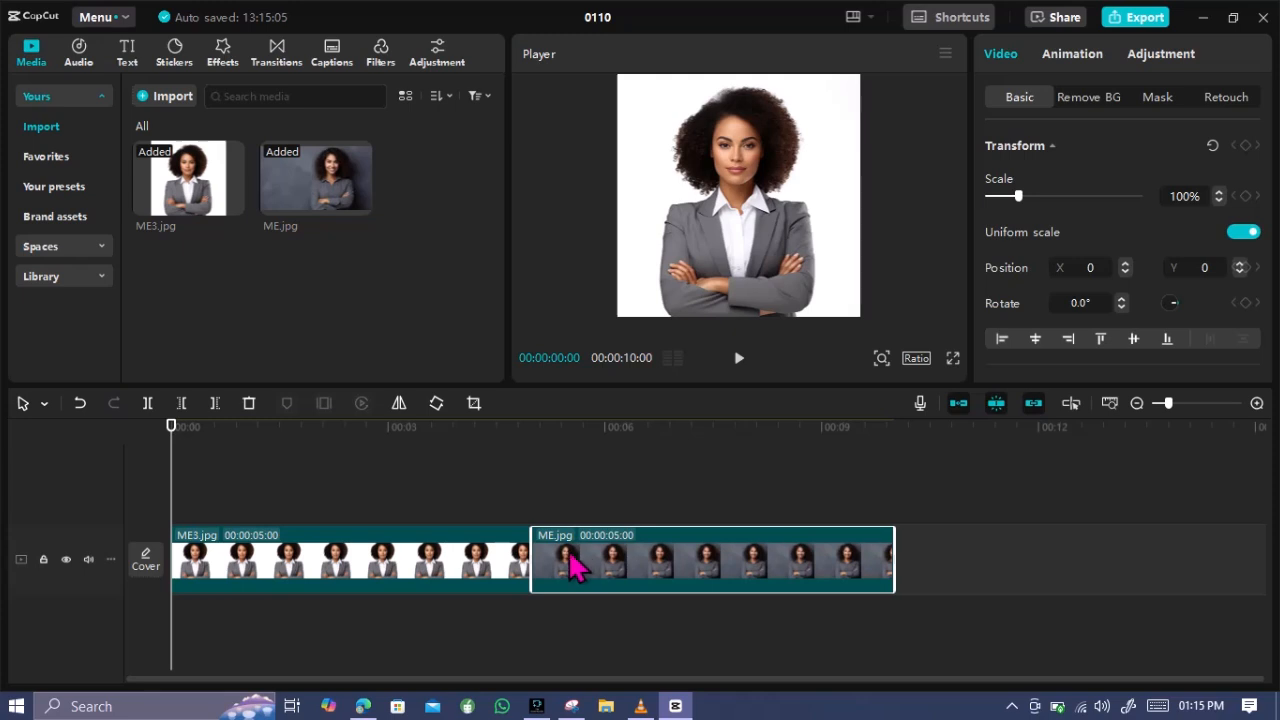
Delete the ME.jpg and ME3.jpg clips from the timeline
key("Delete")
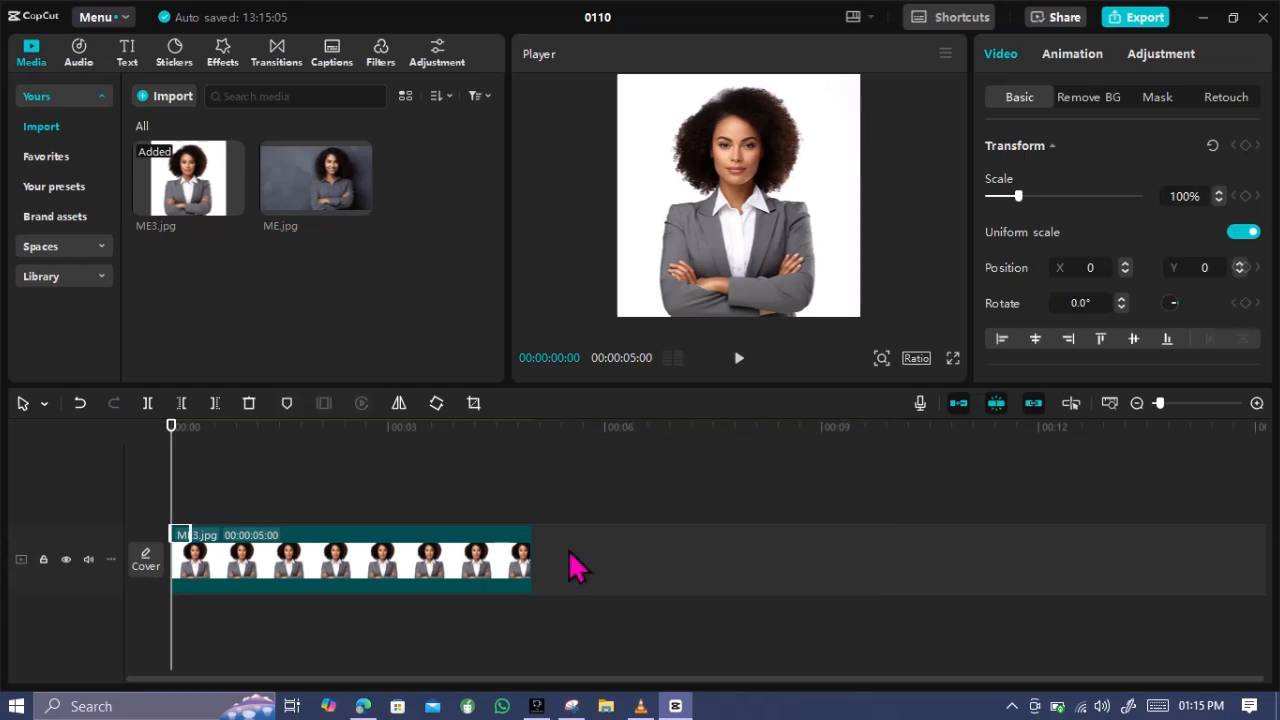
left_click(396, 572)
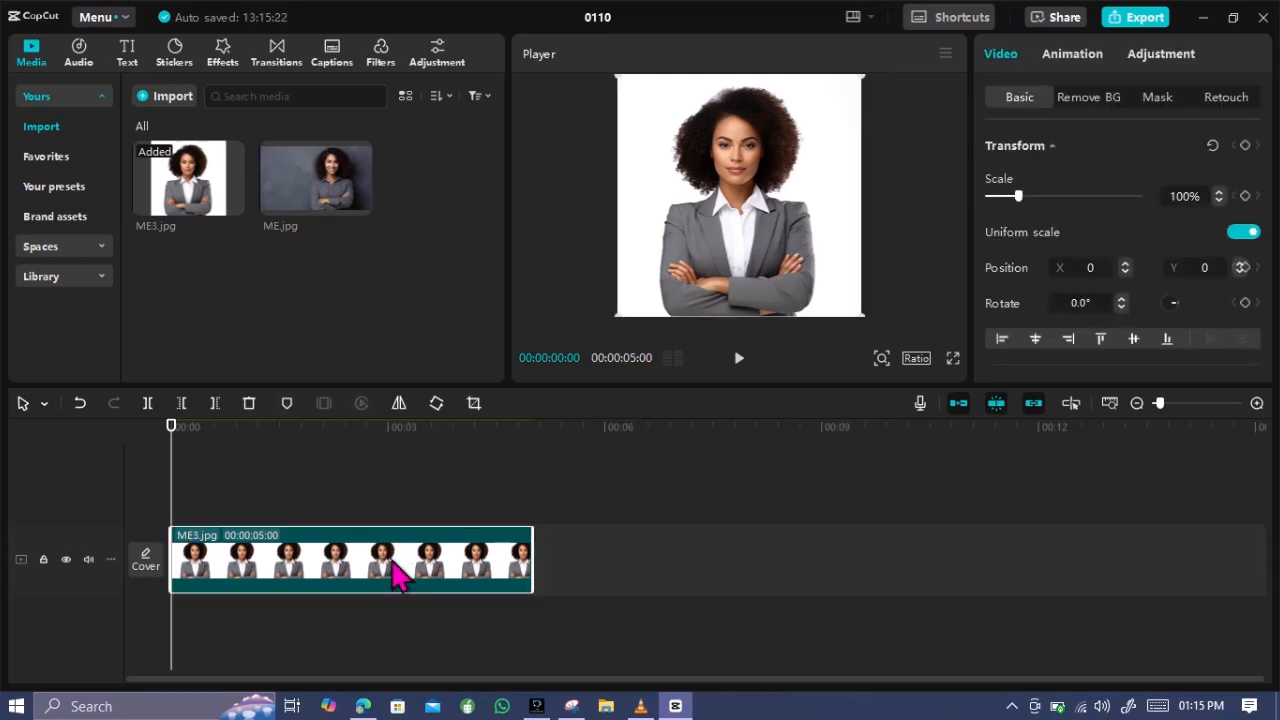
key("Delete")
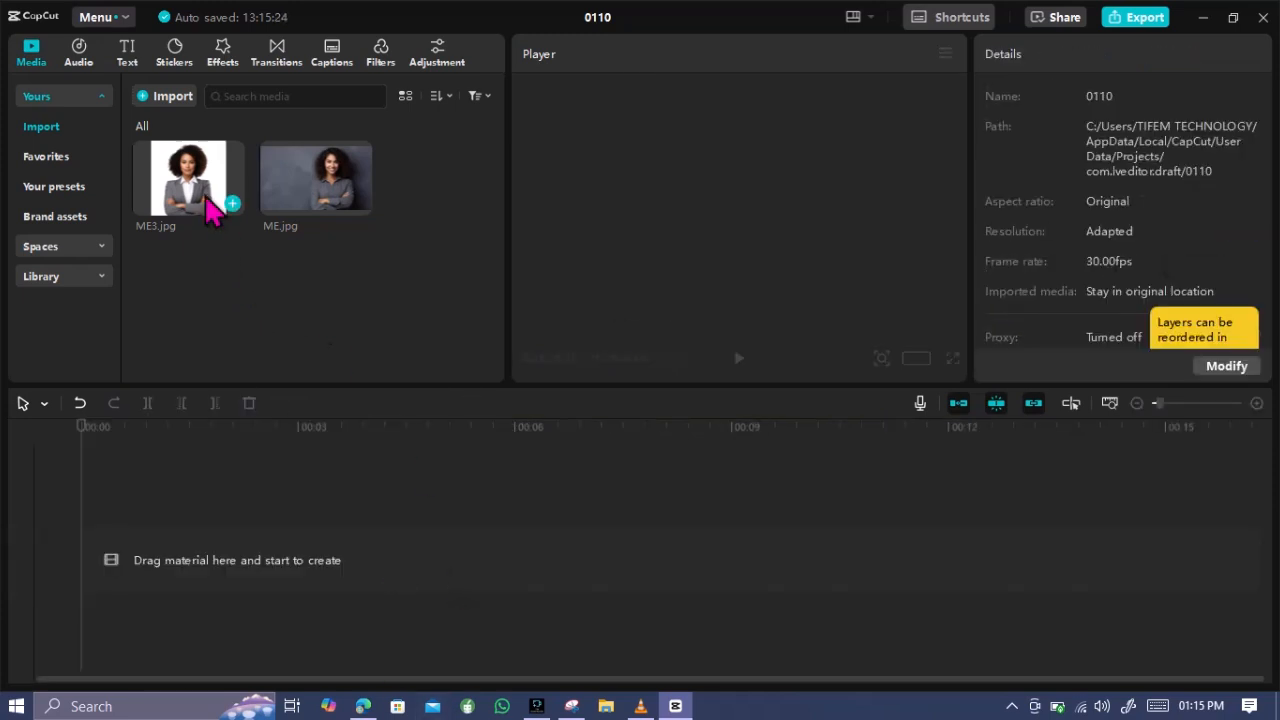
Try to select ME3.jpg and ME.jpg together in the imported media
left_click(205, 198)
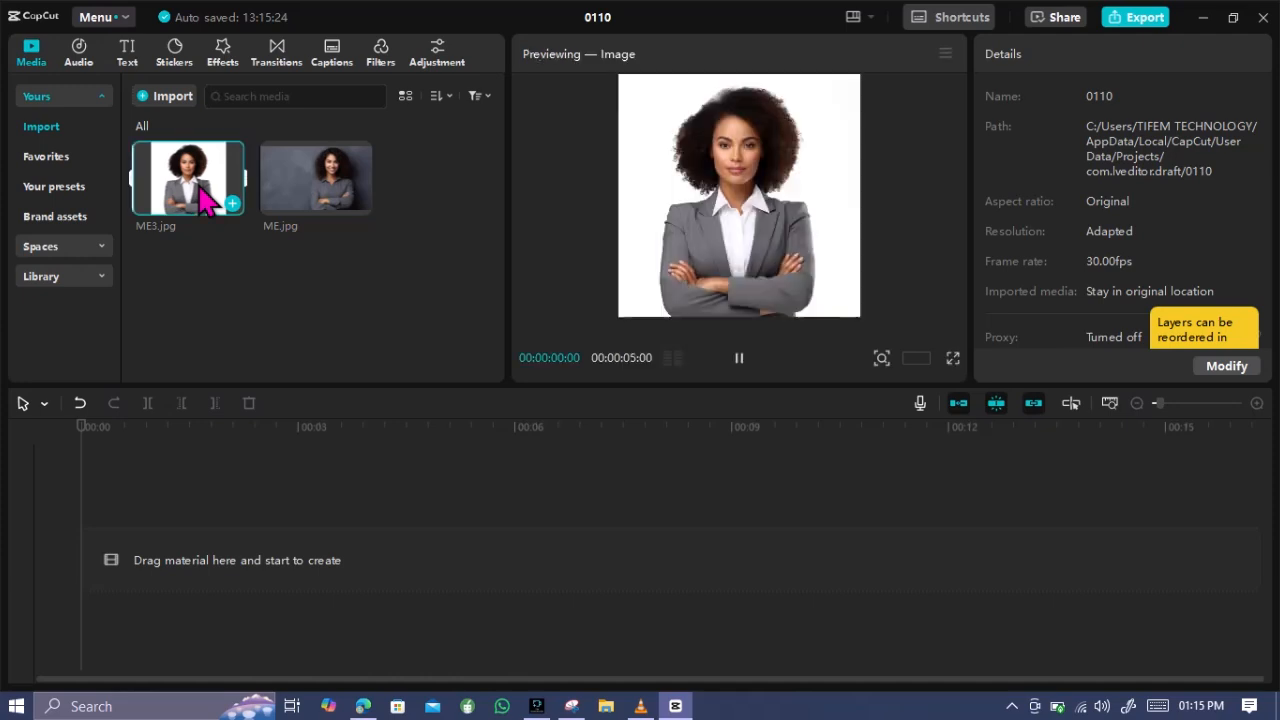
left_click(297, 194)
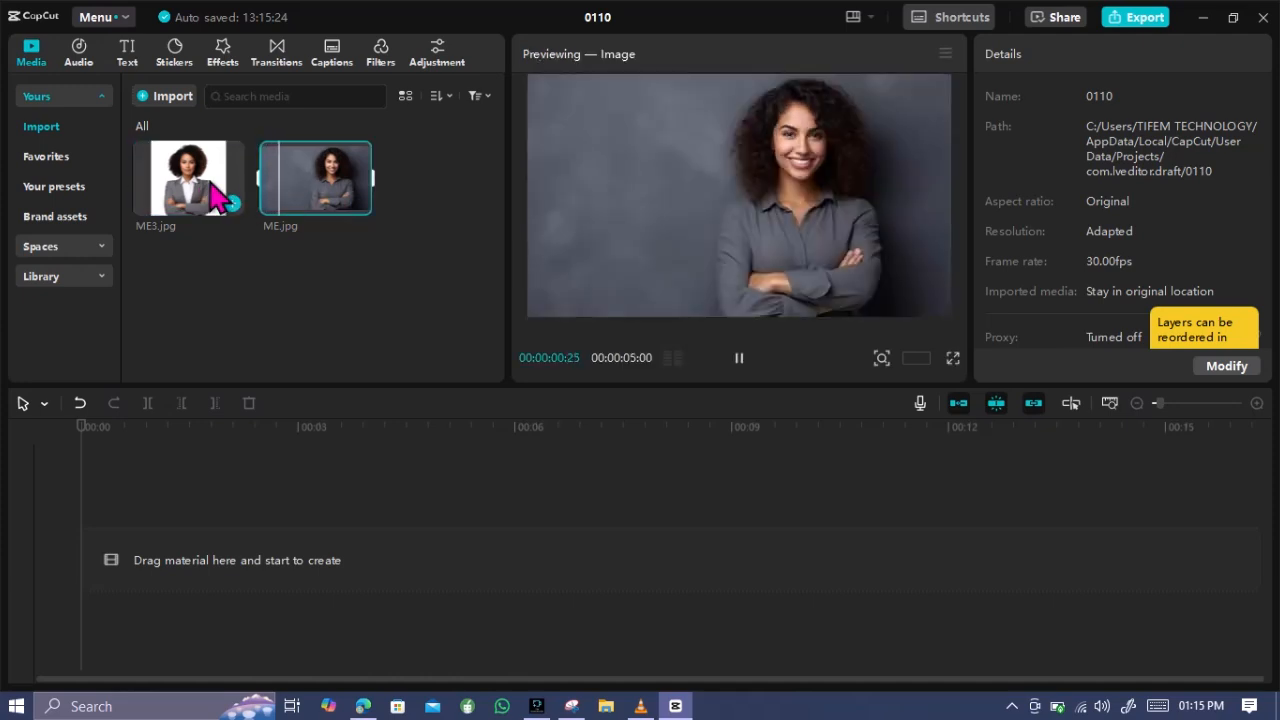
left_click(210, 183, "ctrl")
left_click(302, 189, "ctrl")
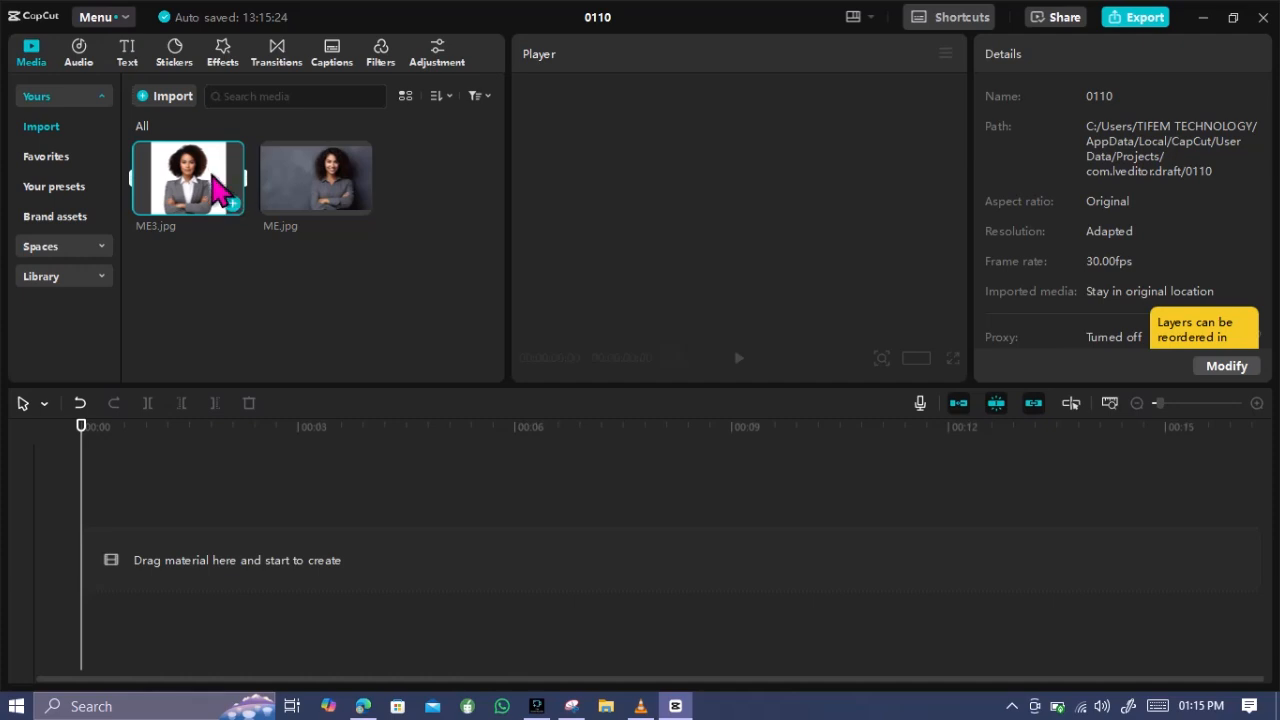
left_click_drag(214, 190, 306, 190)
left_click(230, 192)
left_click(275, 198)
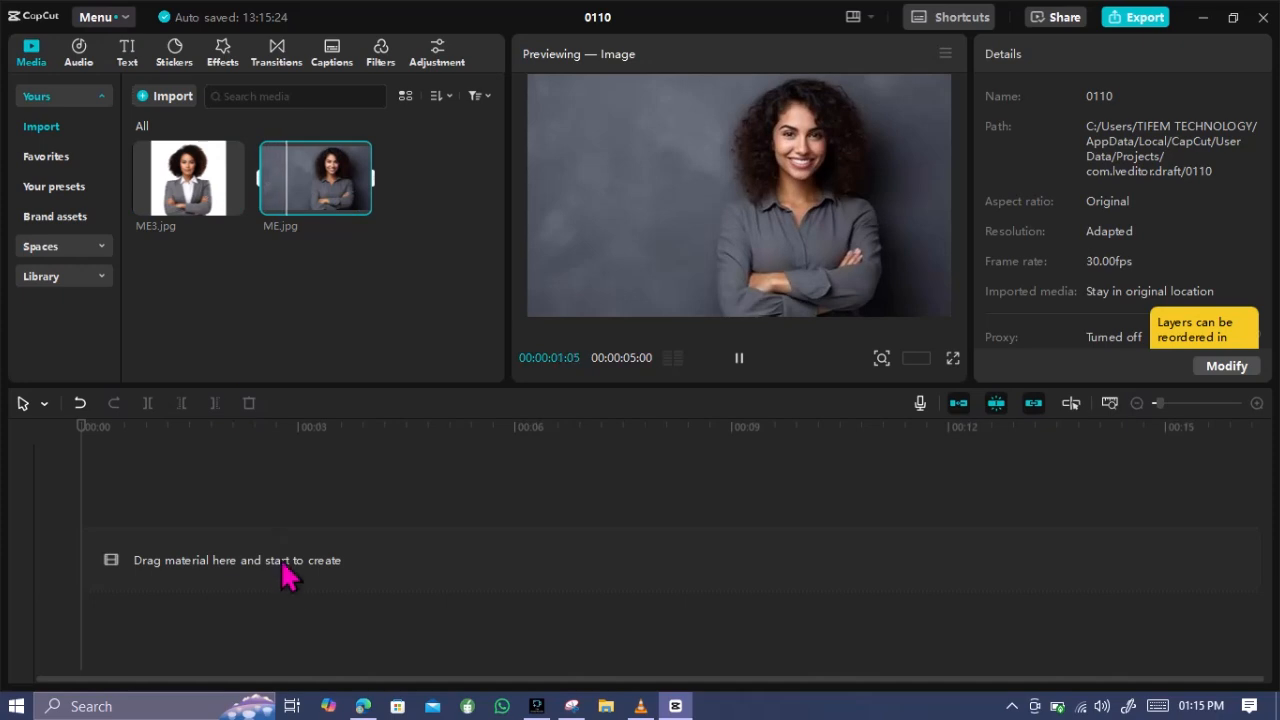
left_click(282, 566)
left_click(226, 196)
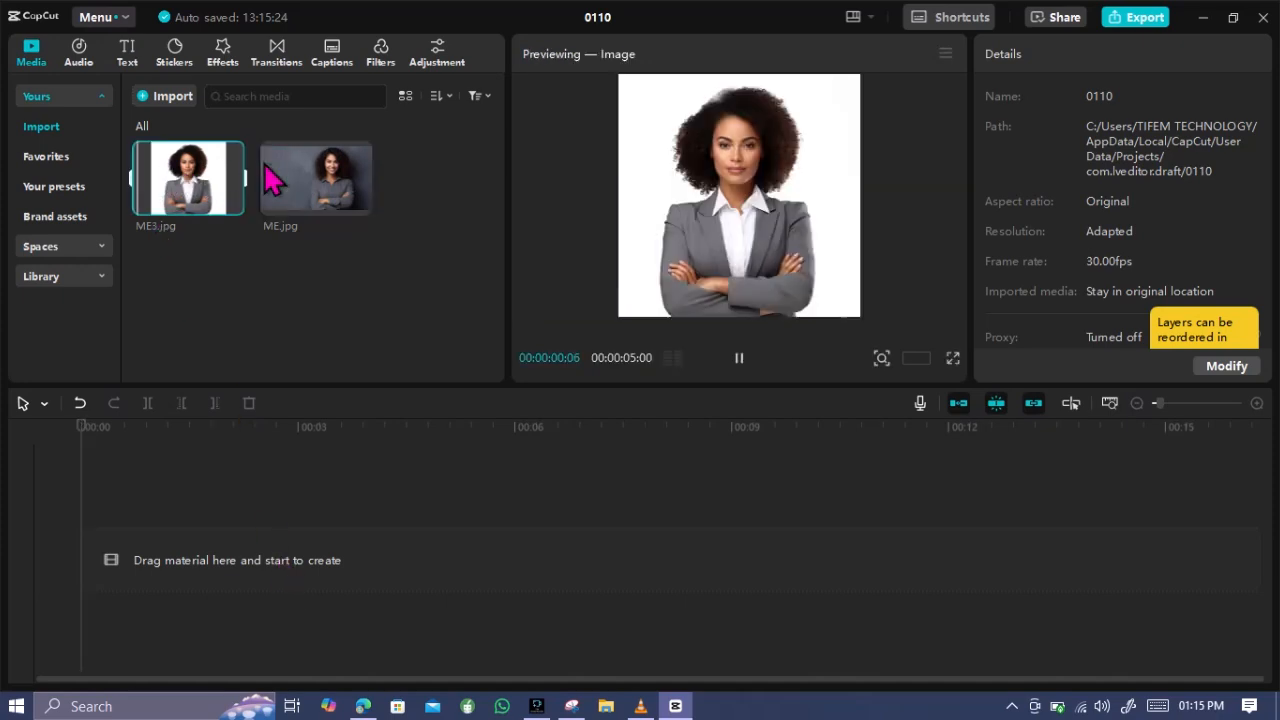
Place ME.jpg at the start of the empty timeline
left_click(278, 180)
left_click_drag(278, 180, 197, 557)
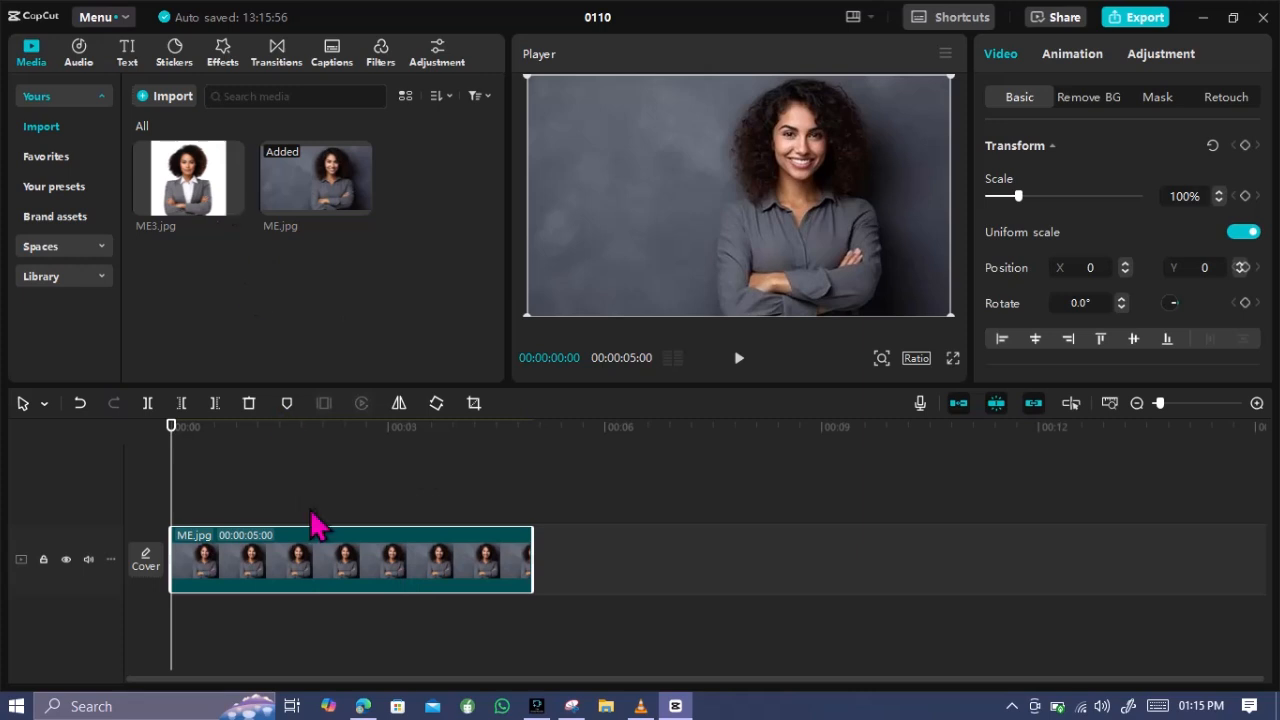
left_click(203, 172)
right_click(201, 165)
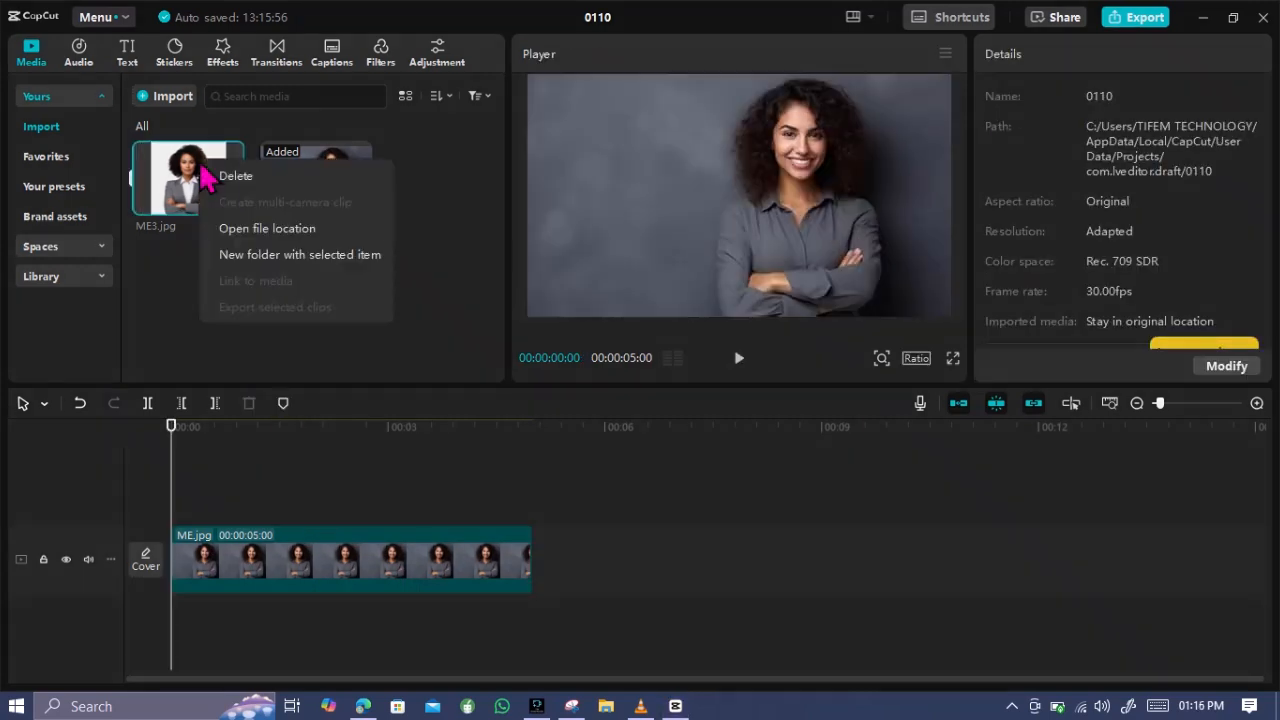
left_click(271, 357)
Add a second ME.jpg clip after the first, move it to a track above and delete it
mouse_move(289, 177)
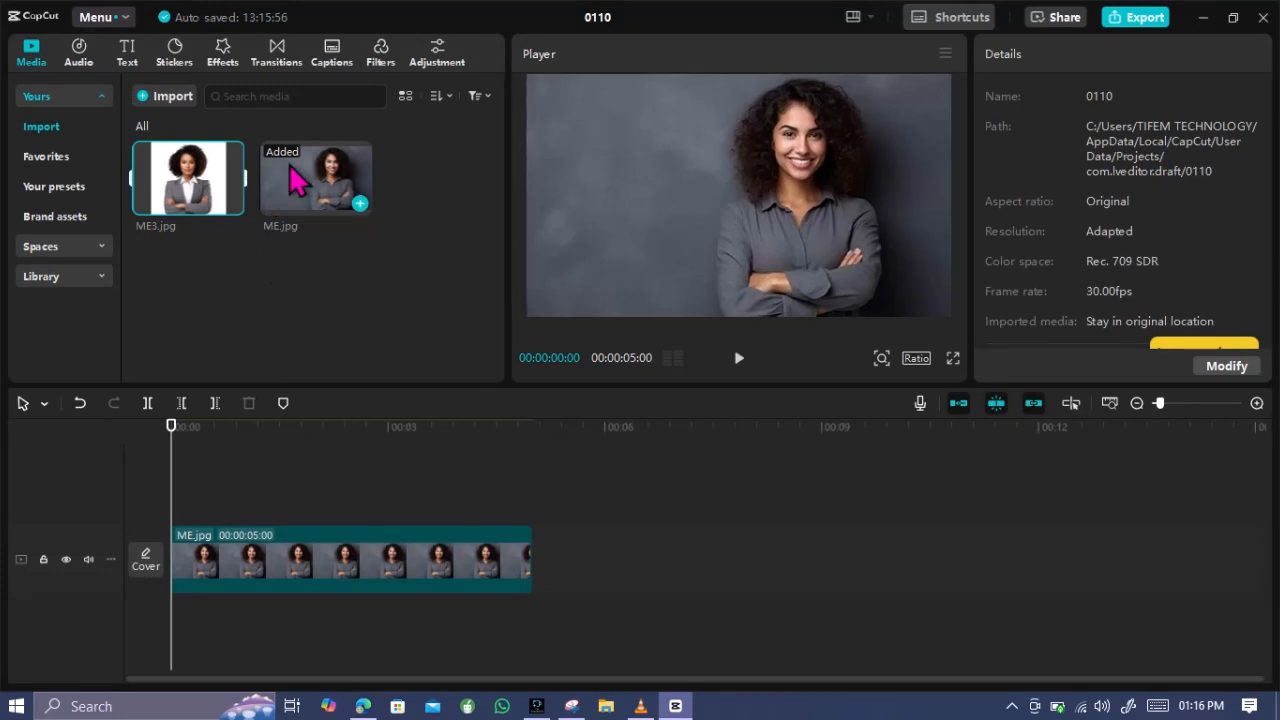
left_click_drag(294, 200, 538, 549)
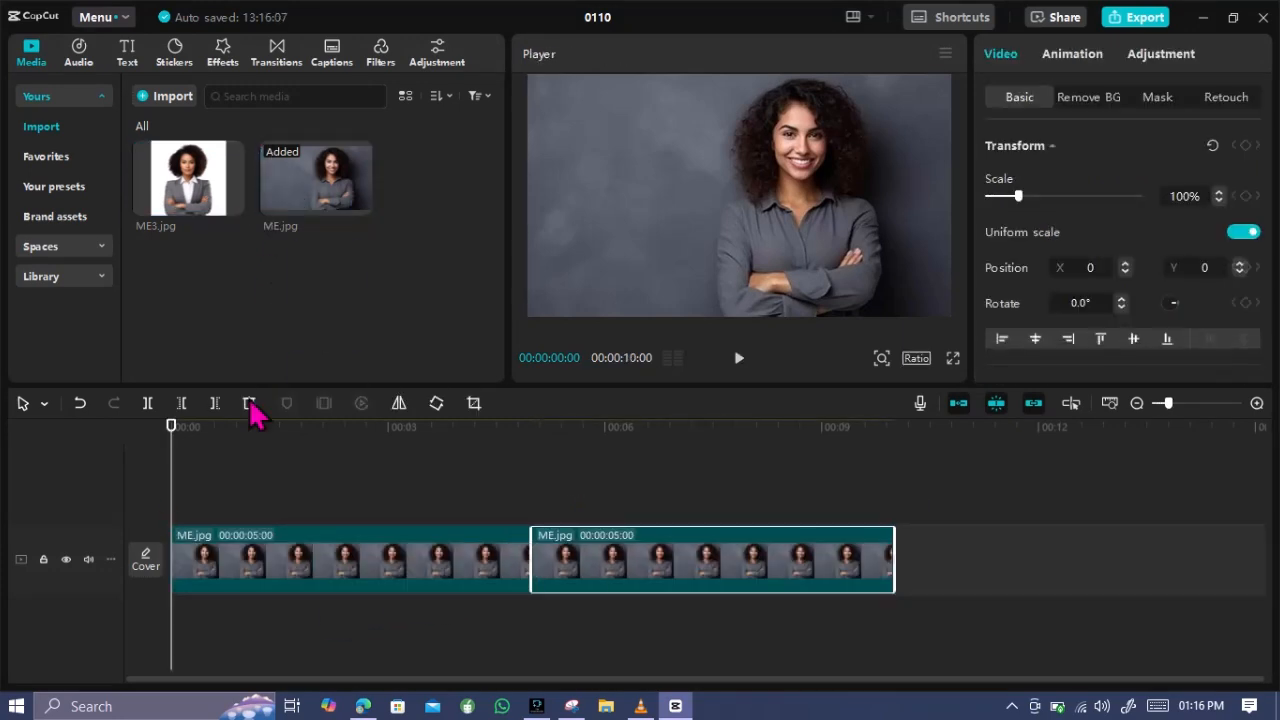
left_click(478, 566)
left_click_drag(563, 557, 278, 215)
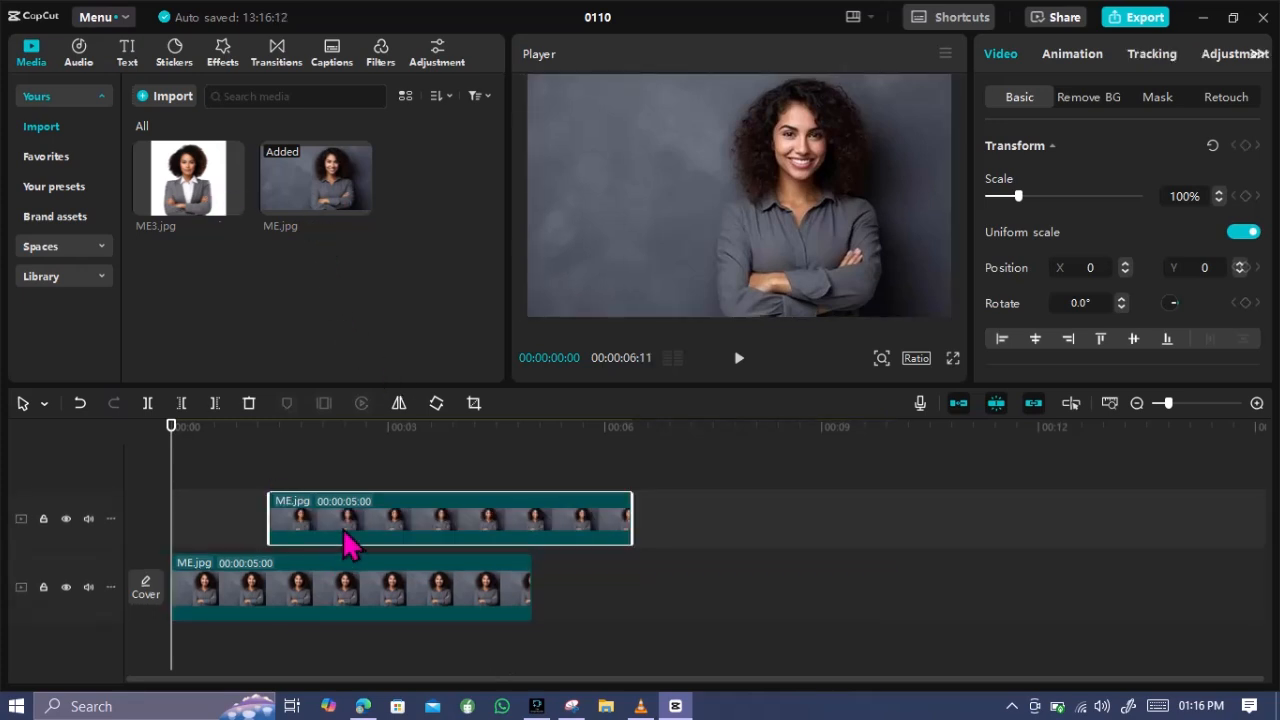
key("Delete")
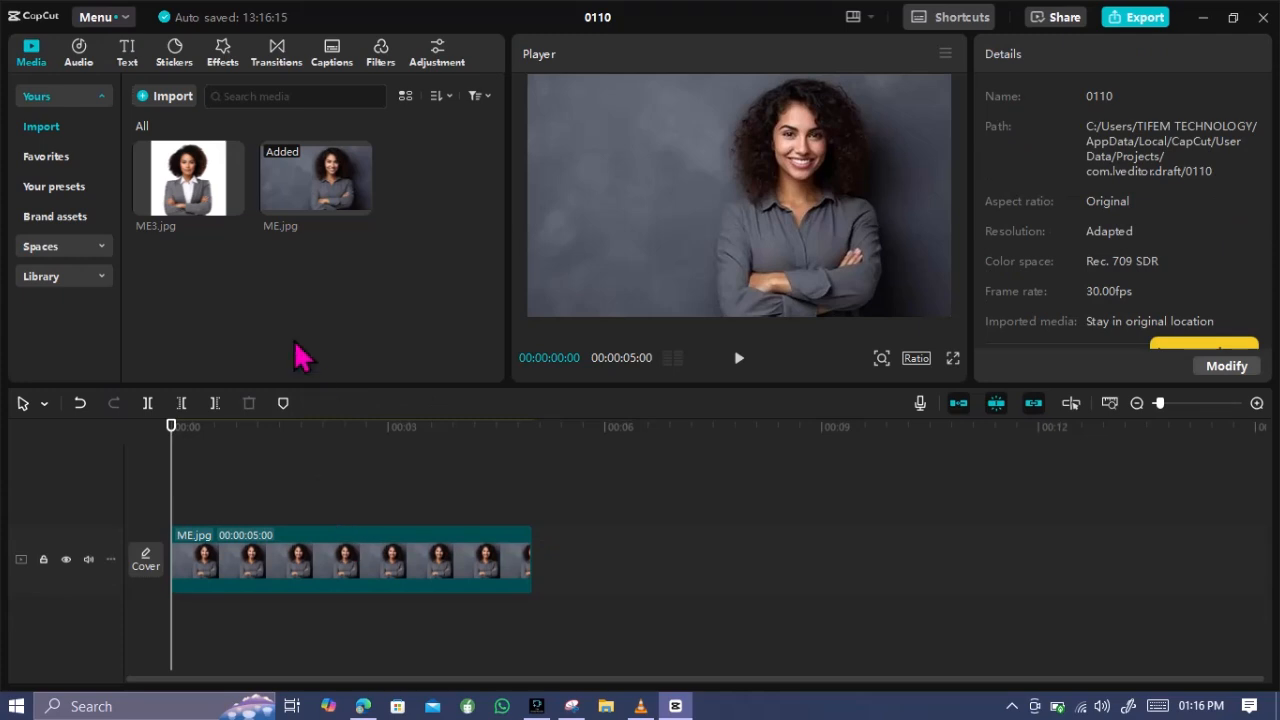
Place ME3.jpg directly after ME.jpg on the timeline and preview both clips full screen
left_click_drag(150, 190, 527, 557)
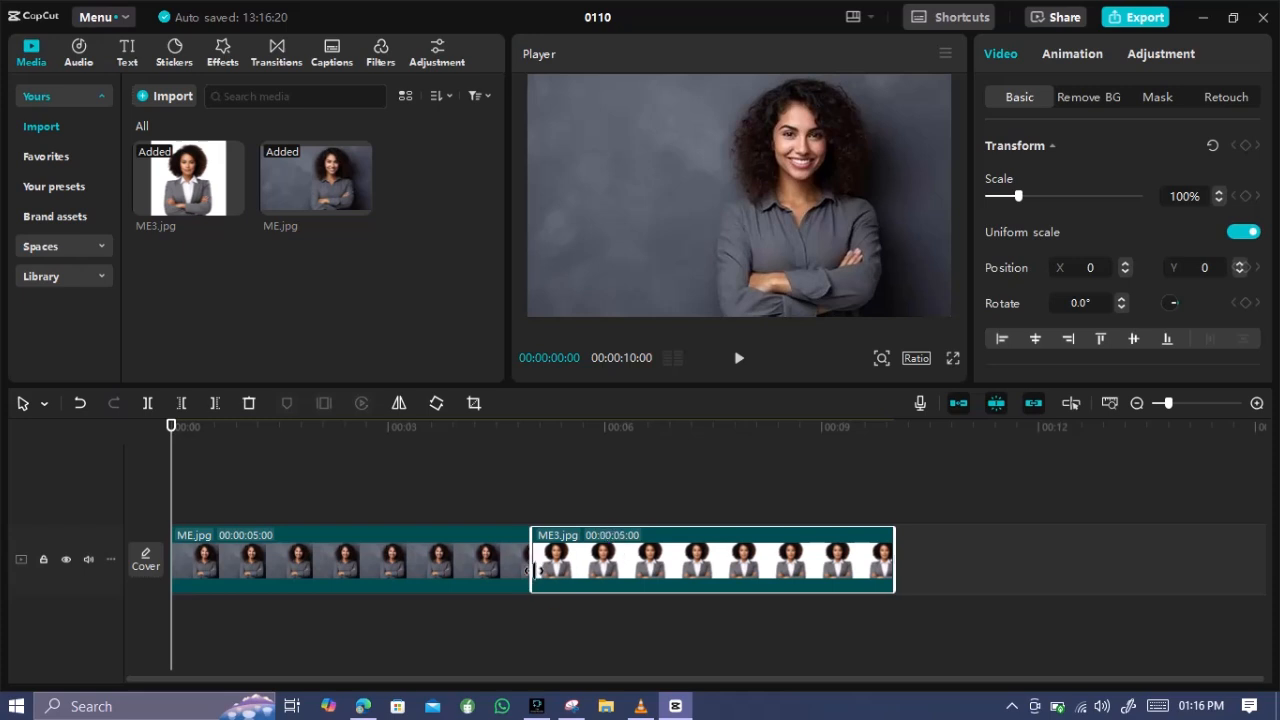
left_click(955, 360)
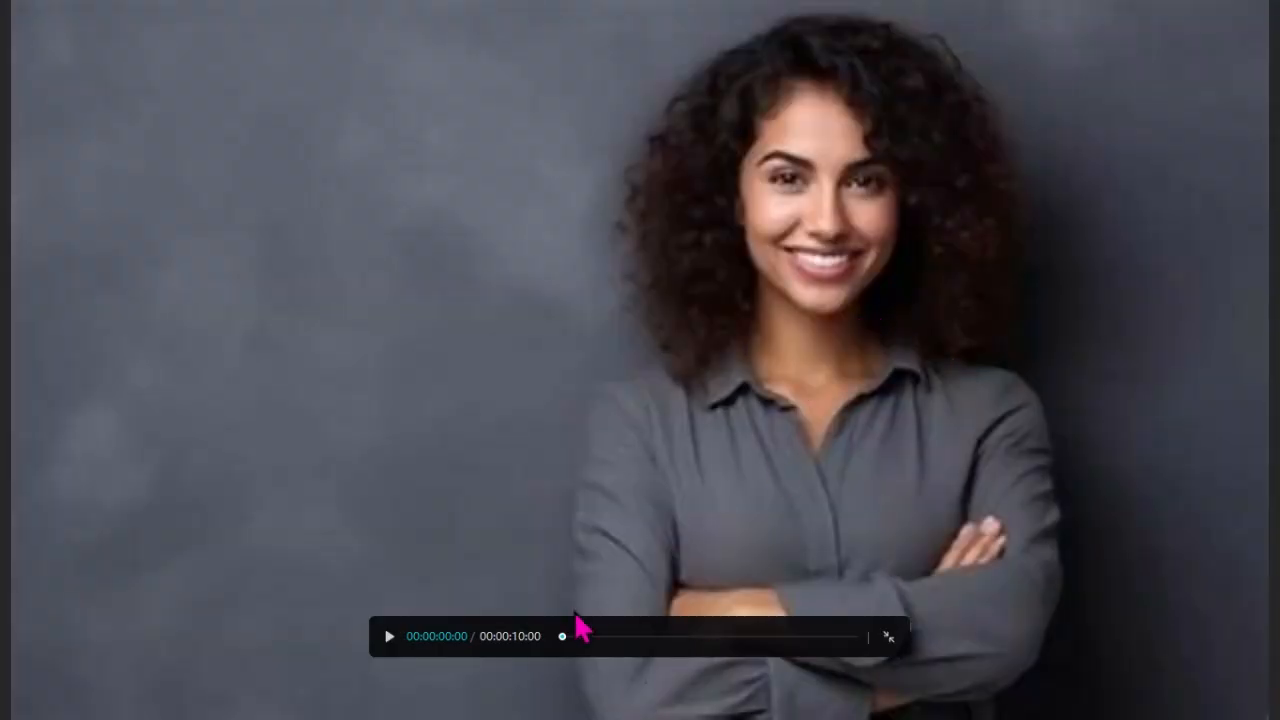
left_click(624, 637)
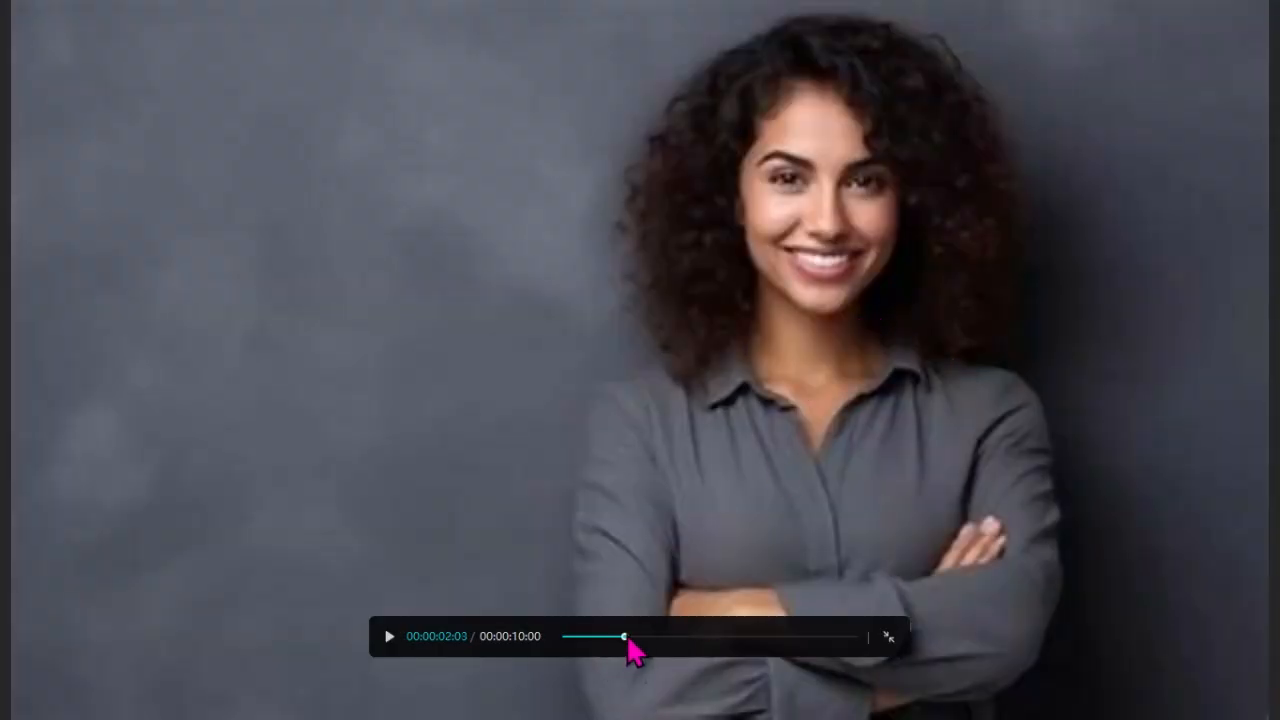
left_click(745, 638)
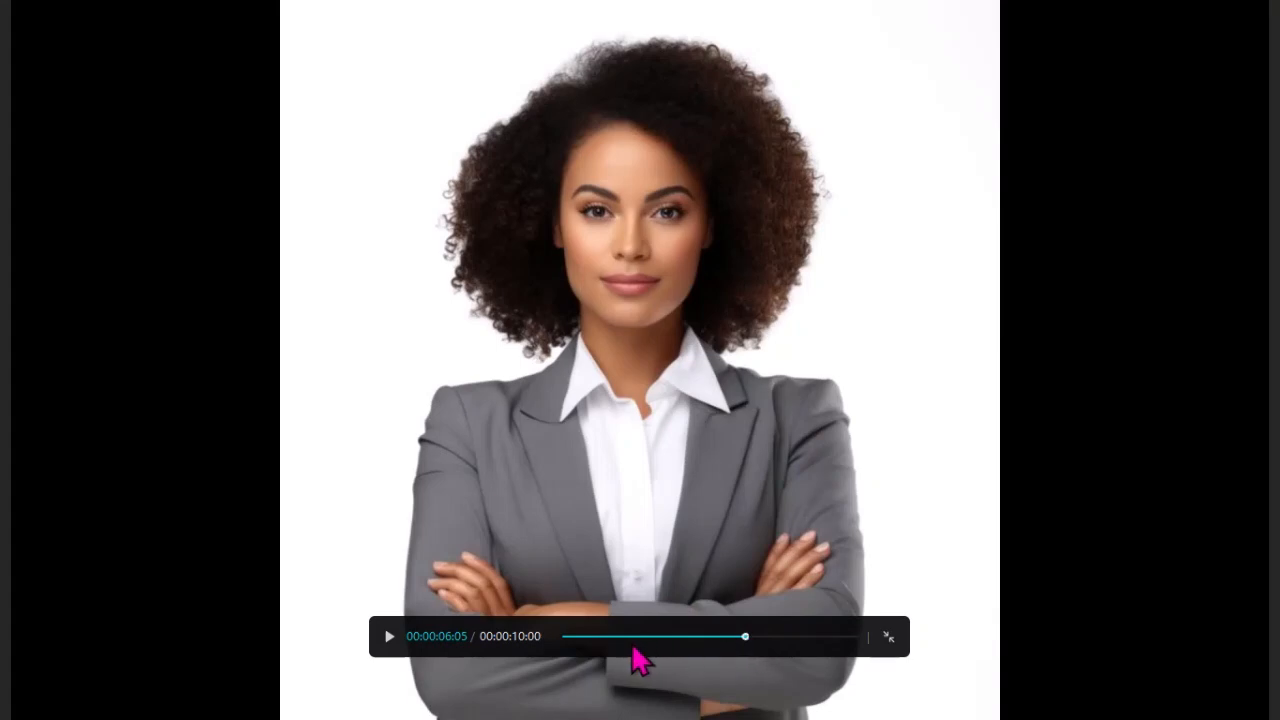
left_click(888, 638)
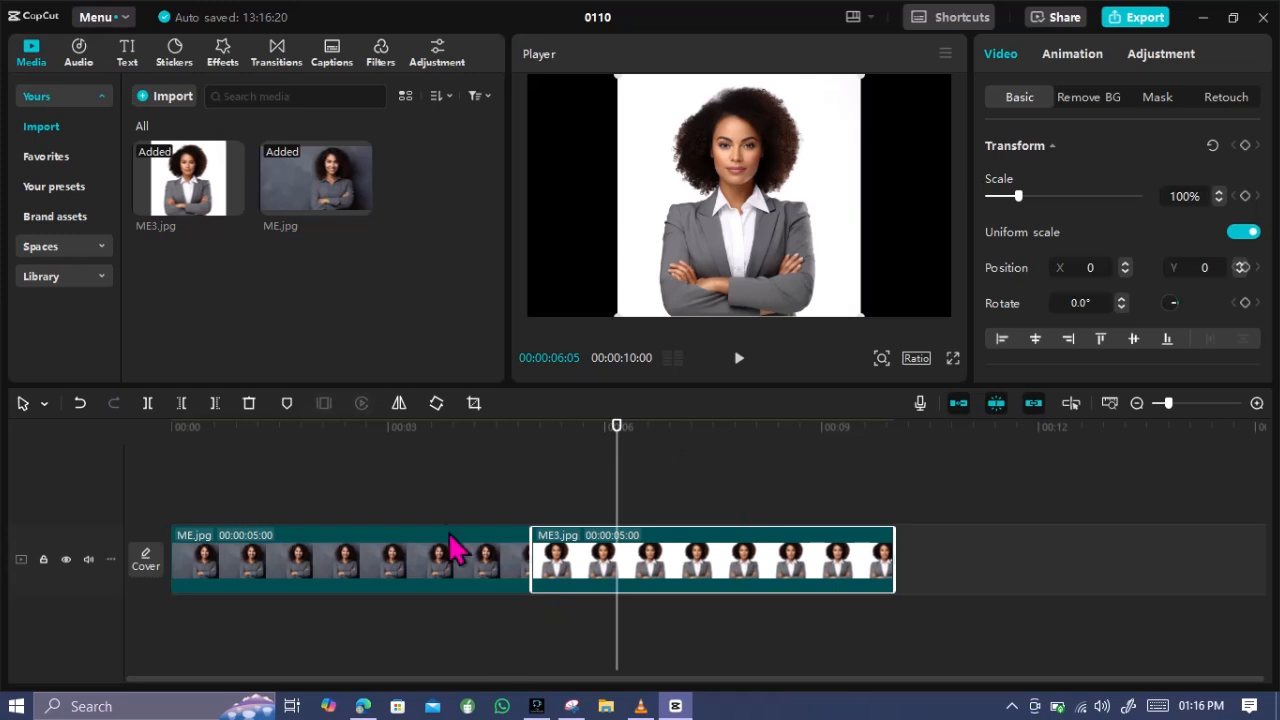
Apply the Rock Vertically entrance animation to the ME.jpg clip
left_click(441, 578)
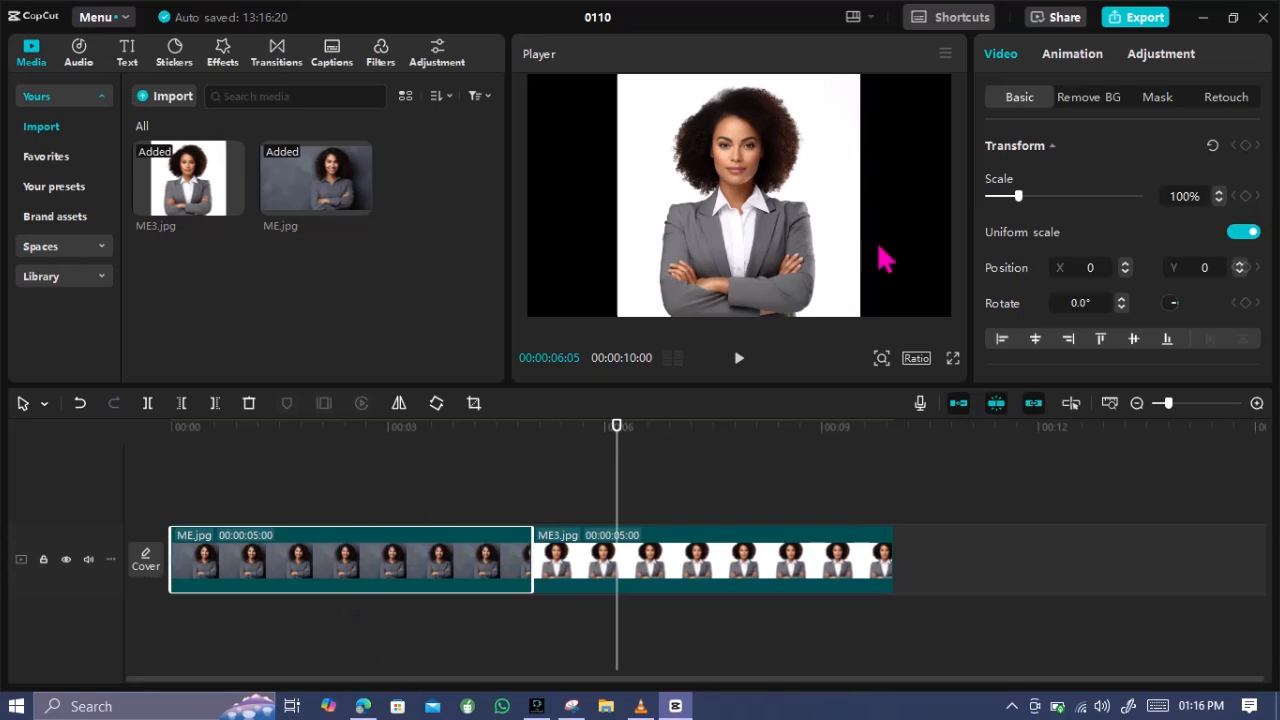
left_click(1074, 56)
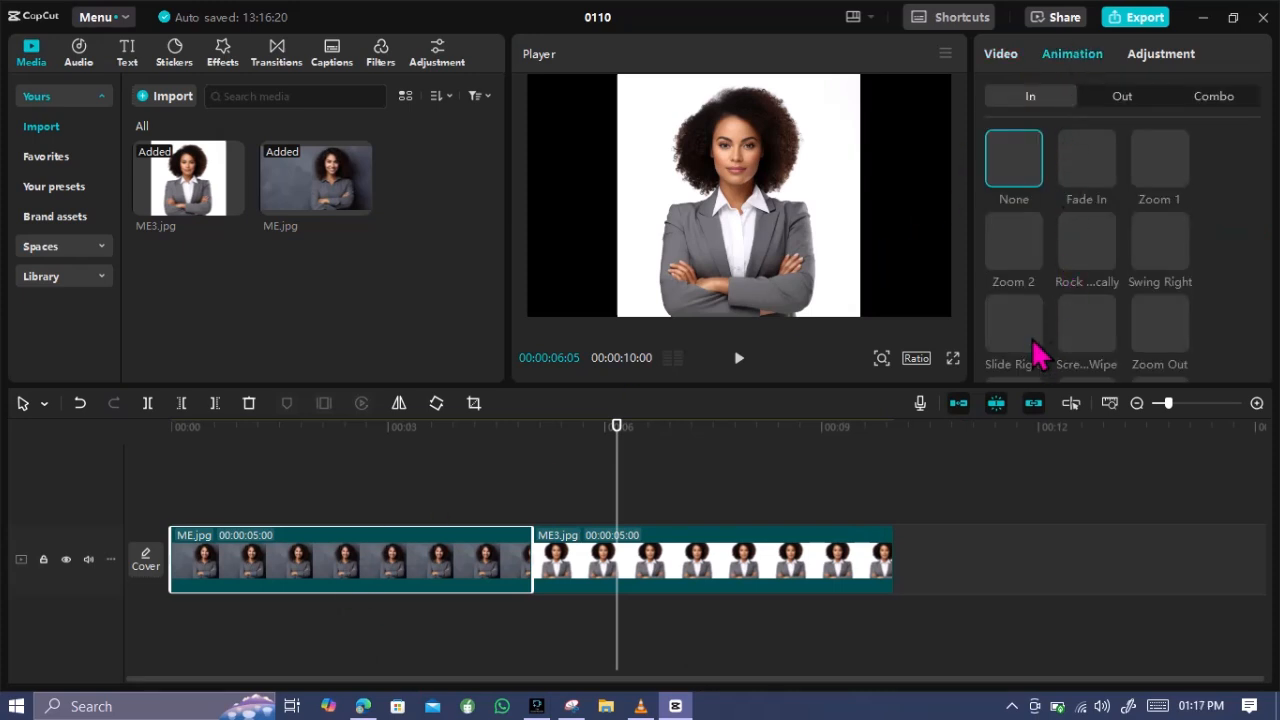
left_click(1089, 258)
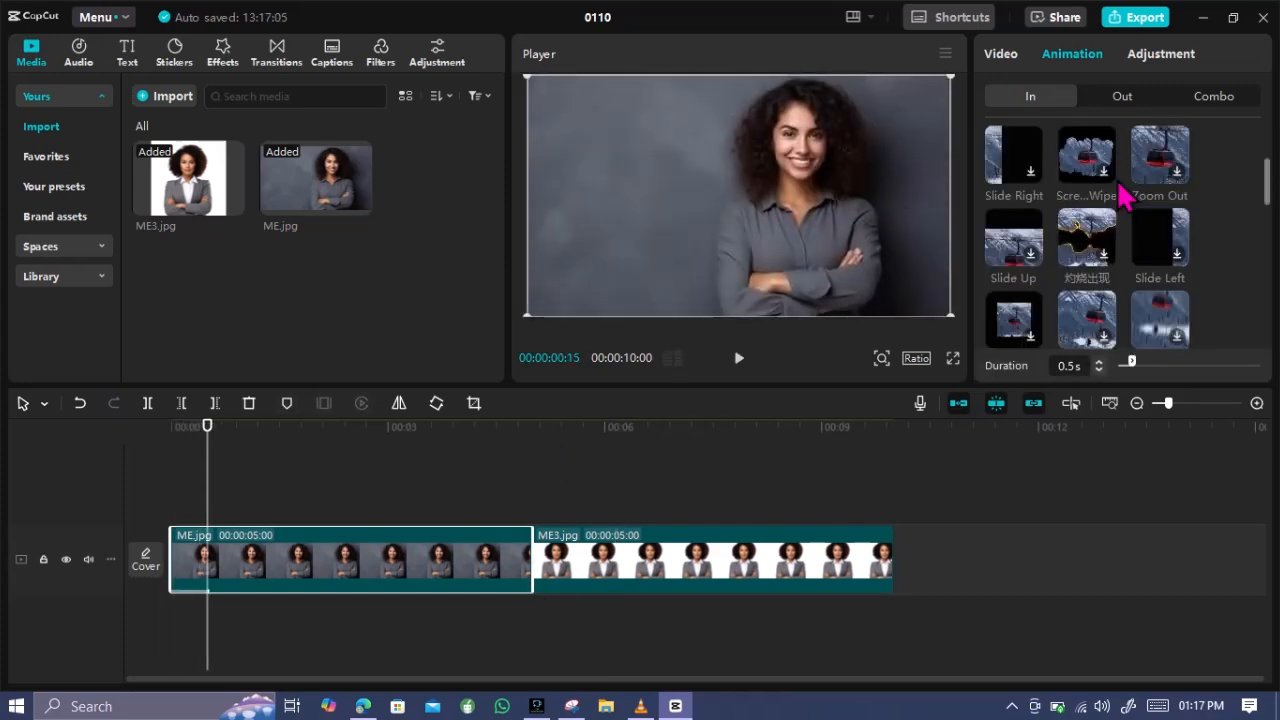
Add the Trisect 2 combo animation to the ME.jpg clip
scroll(1117, 179, "down", 5)
scroll(1089, 290, "down", 2)
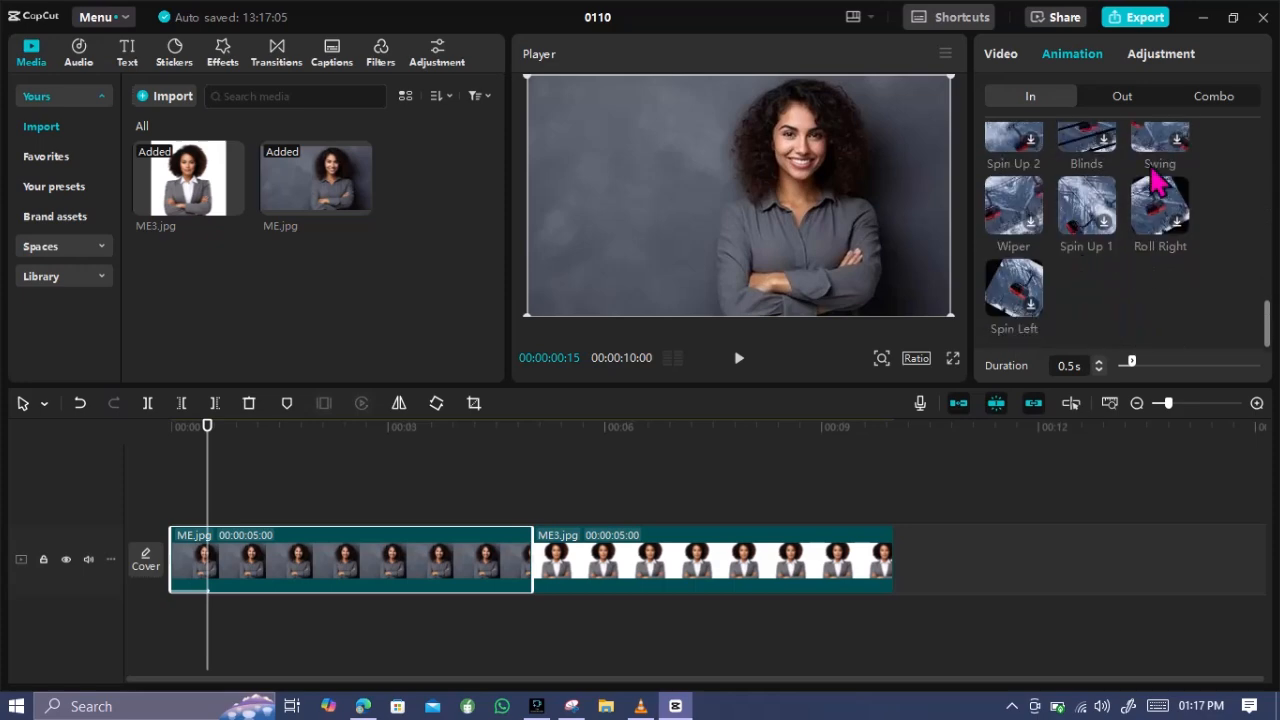
left_click(1210, 96)
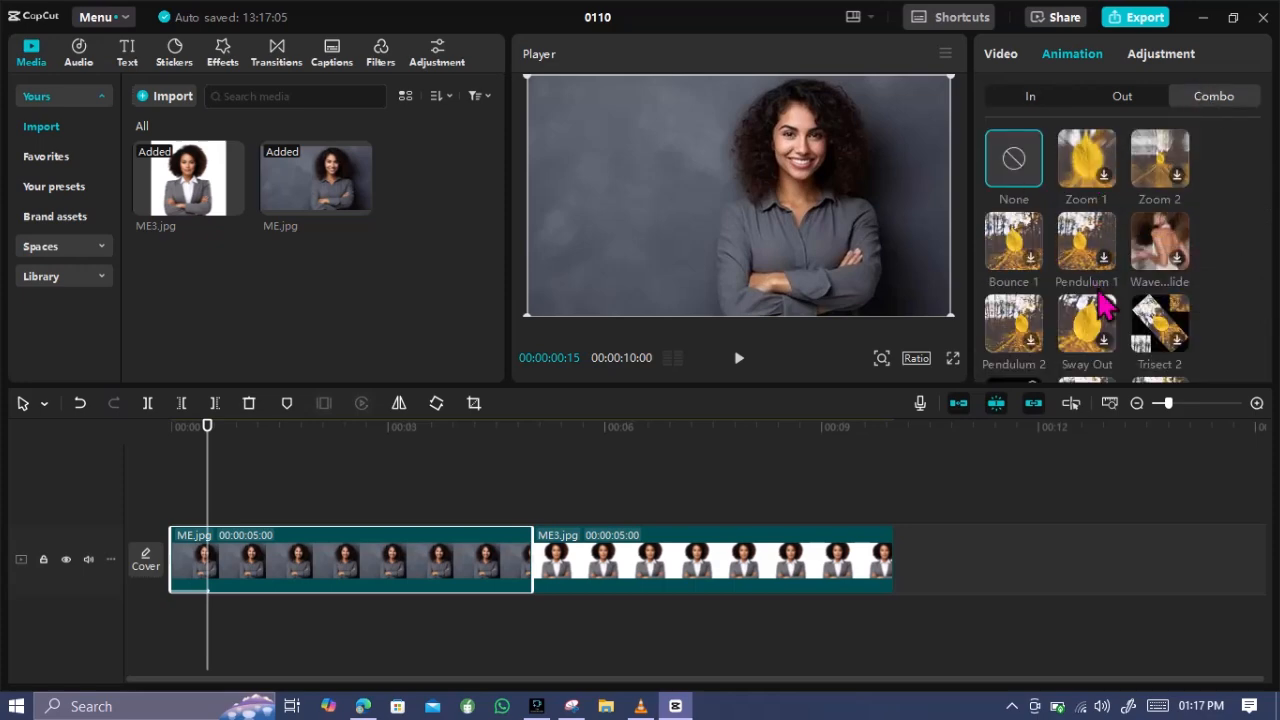
left_click(1157, 322)
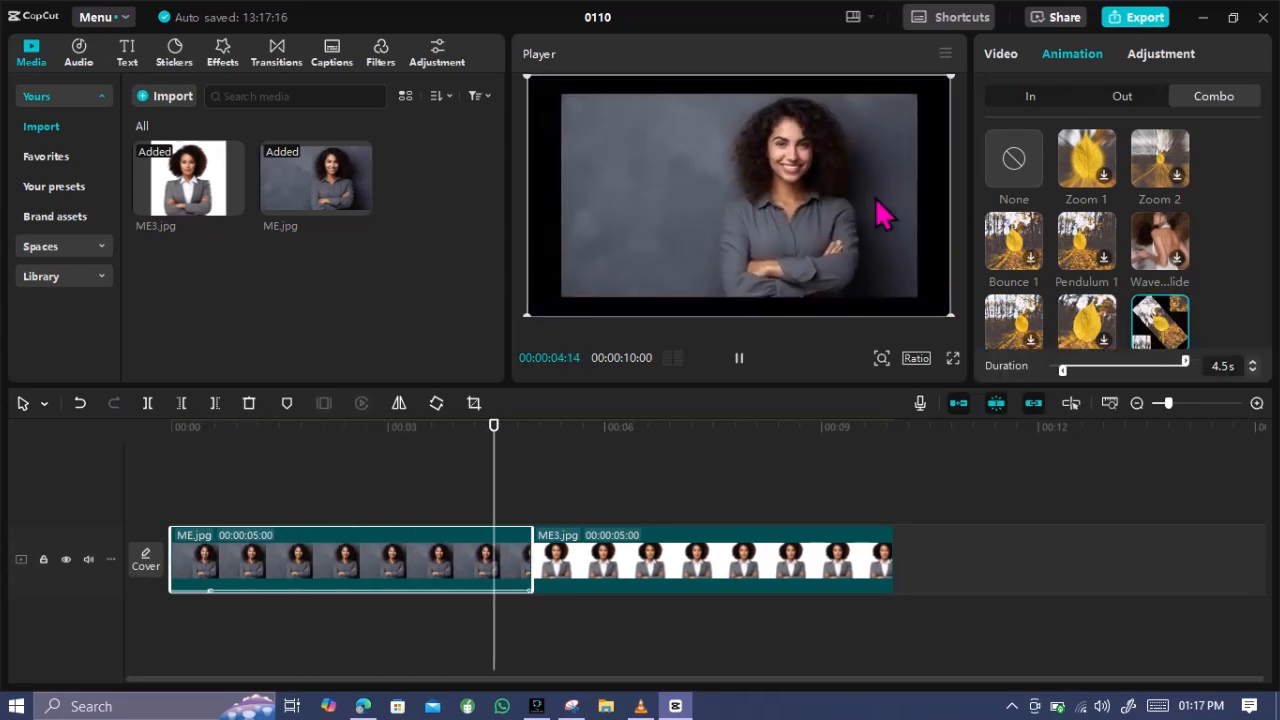
Apply the 3D card 1 combo animation to the ME3.jpg clip
scroll(1085, 222, "down", 5)
scroll(1085, 222, "down", 10)
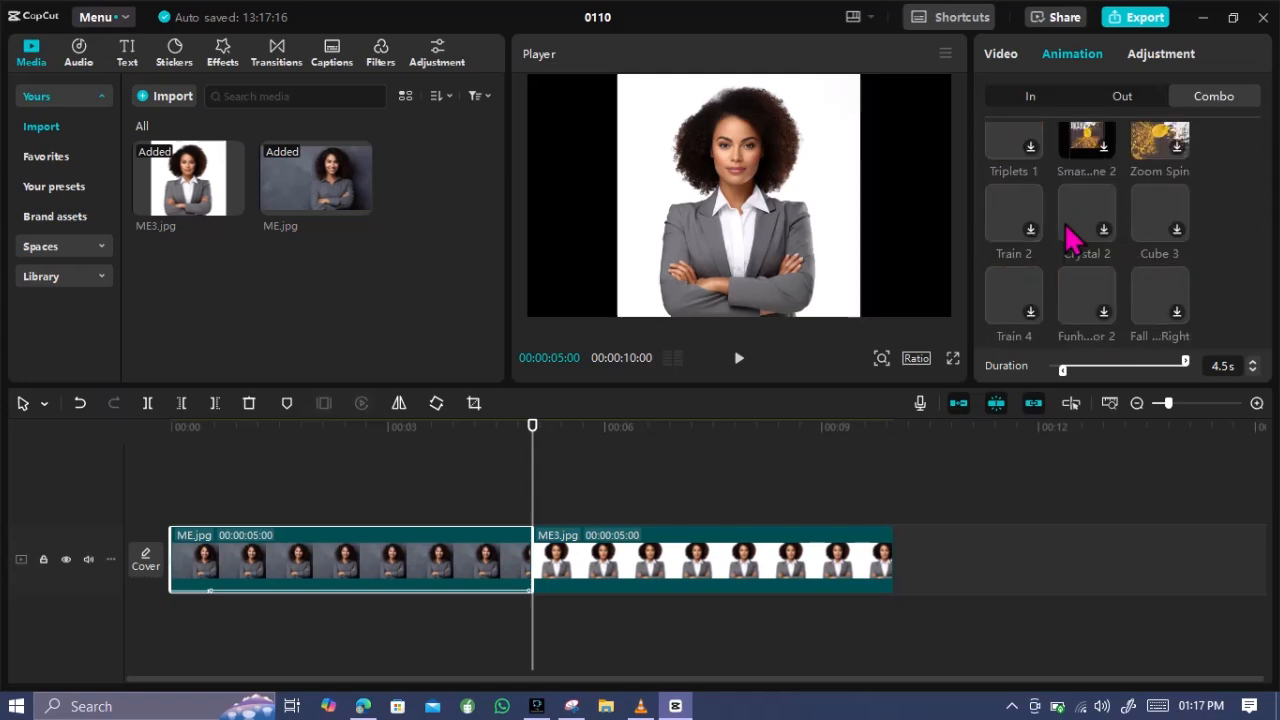
left_click(728, 565)
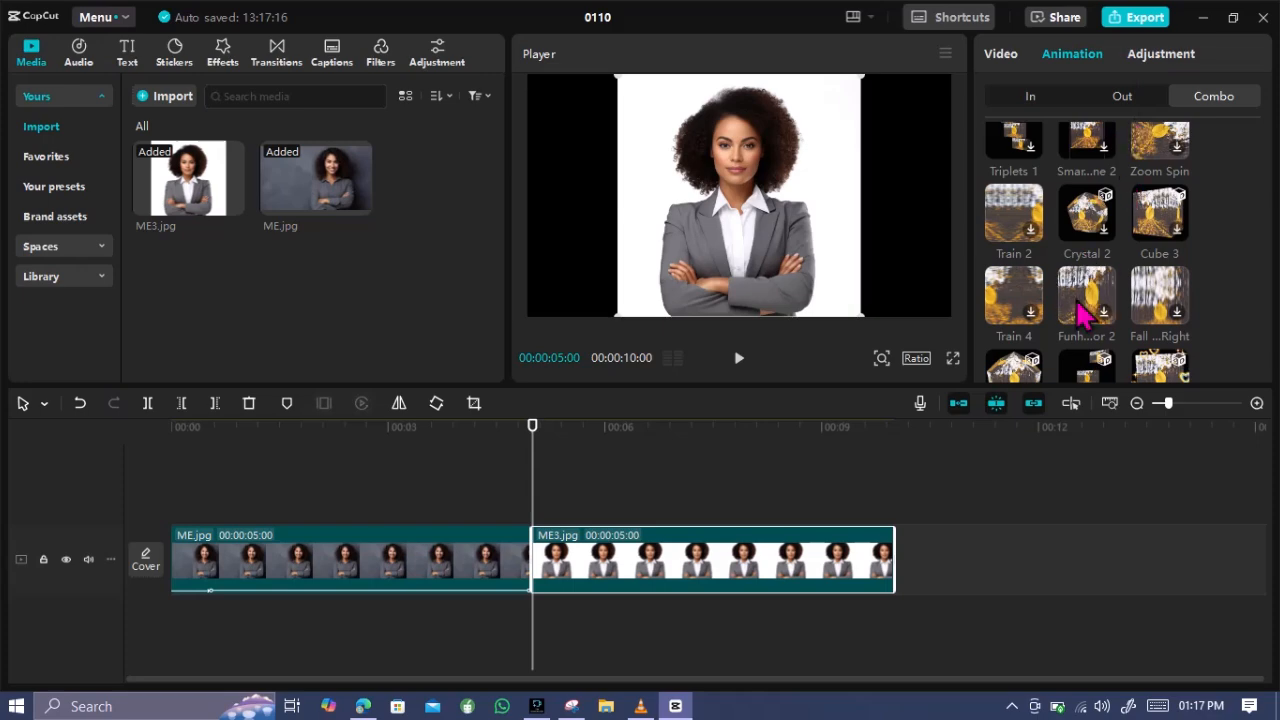
scroll(1085, 315, "down", 2)
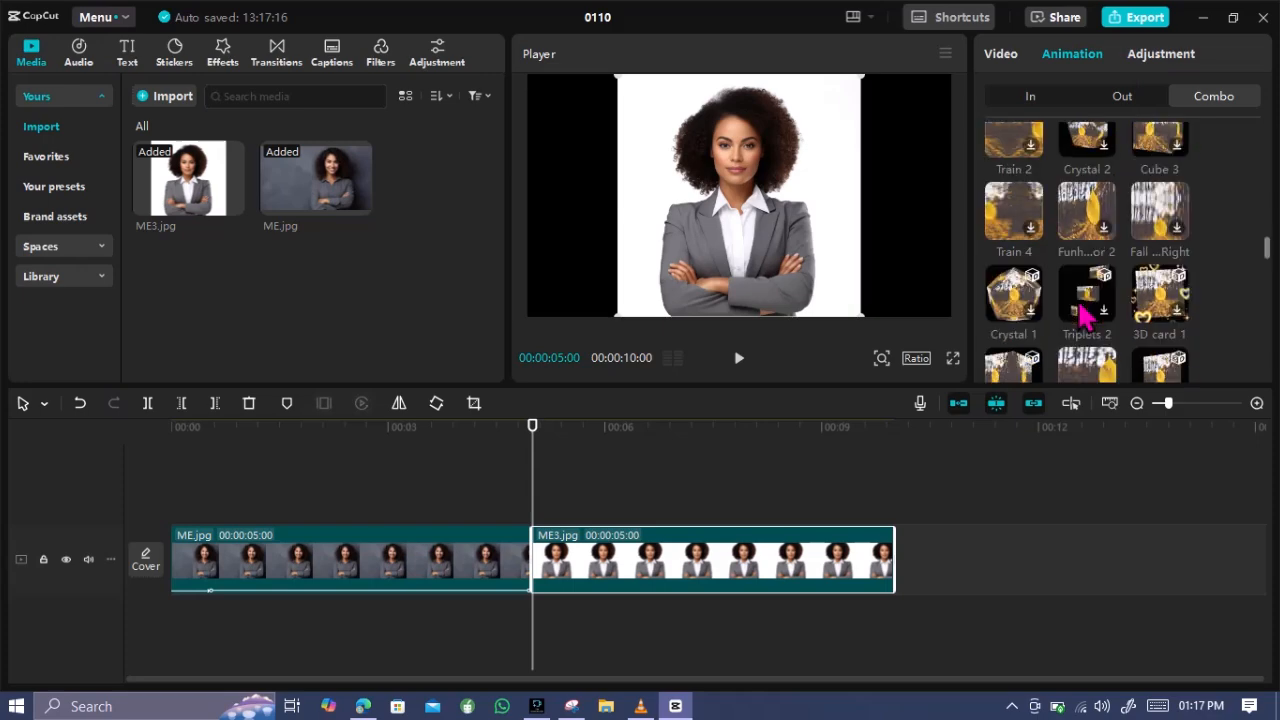
left_click(1157, 313)
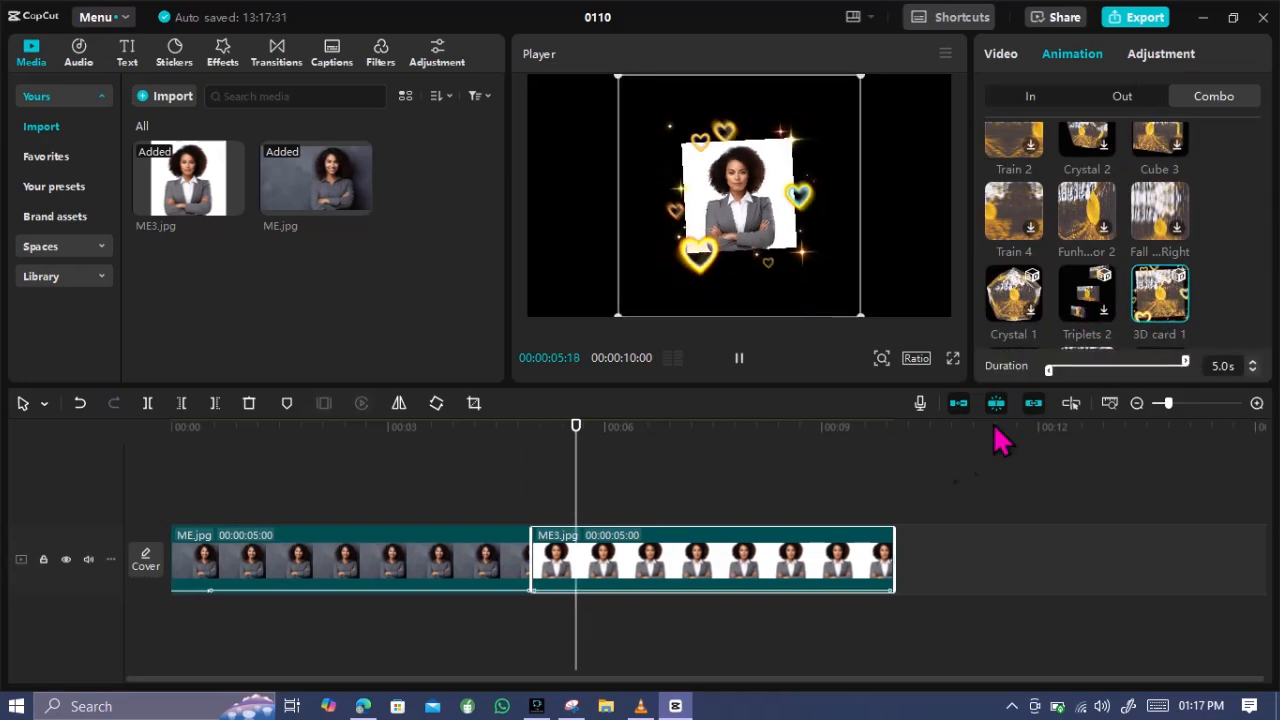
Shorten the ME.jpg combo animation's duration to 4.3 s and set it back to 4.5 s
left_click(391, 577)
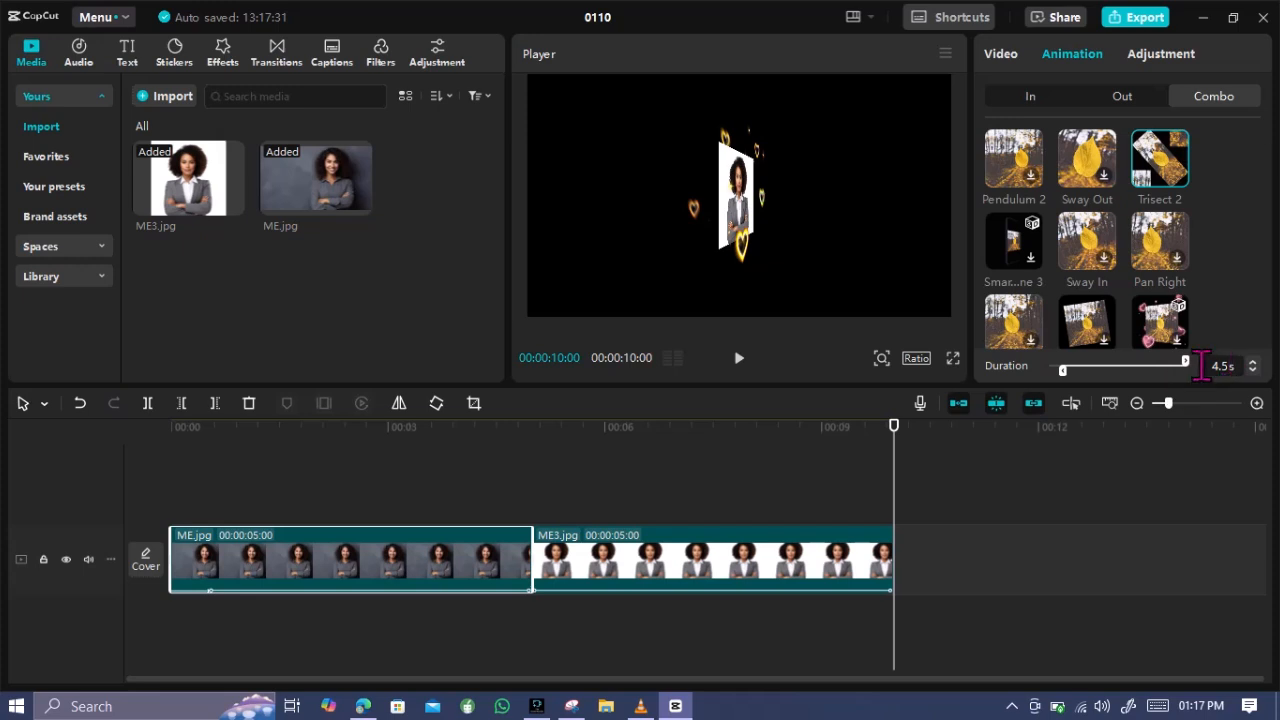
left_click(1254, 370)
left_click(1254, 370)
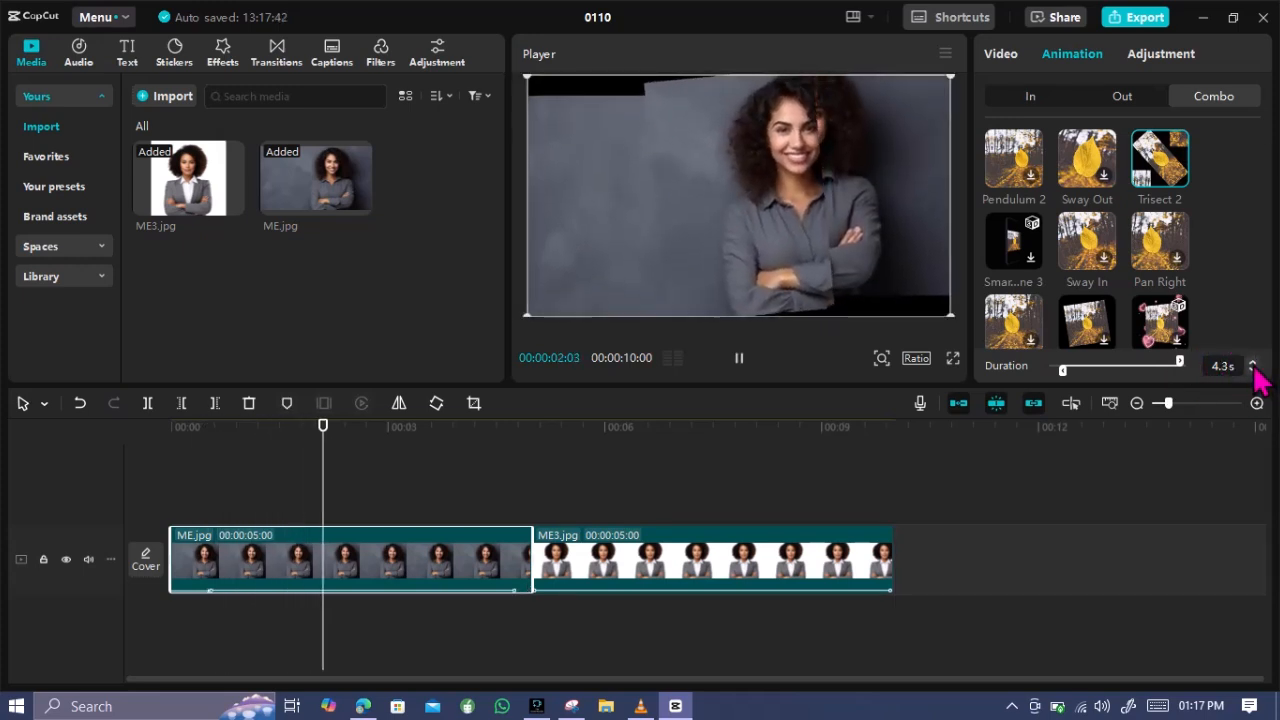
left_click(1252, 363)
left_click(1252, 363)
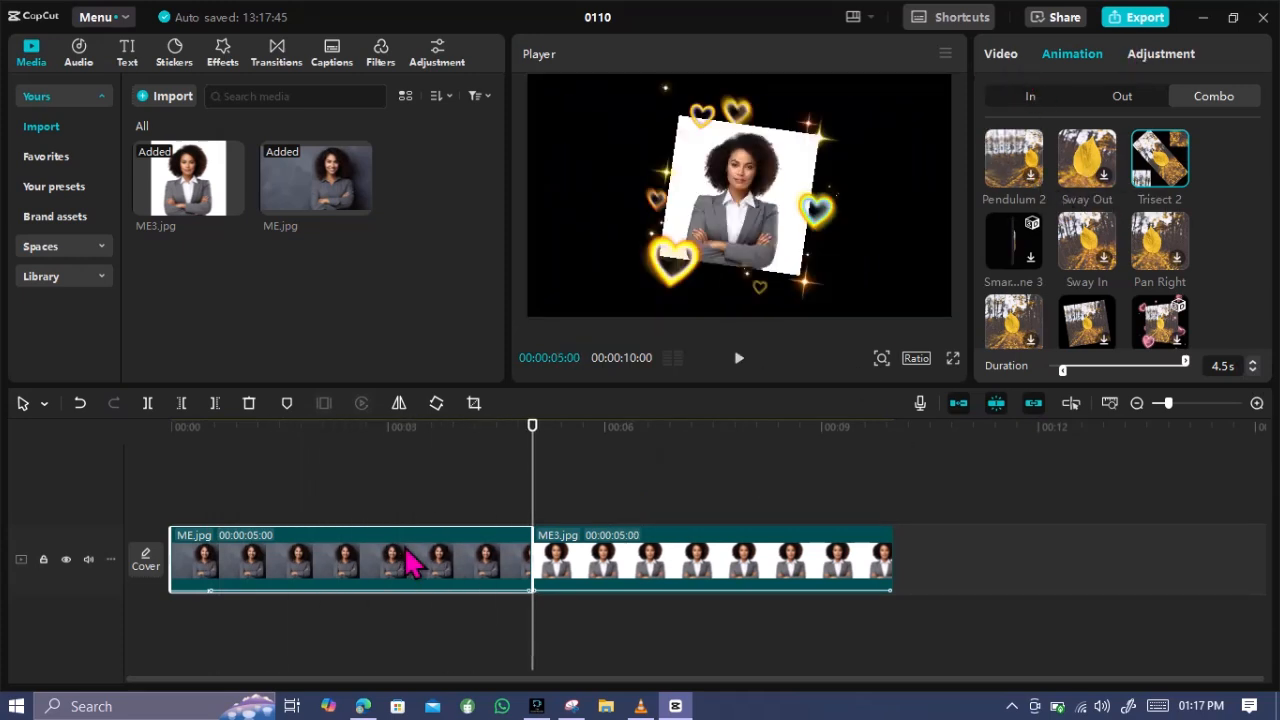
Look through the clip's retouch and mask options and the effects, transitions and Life filters libraries
left_click(999, 58)
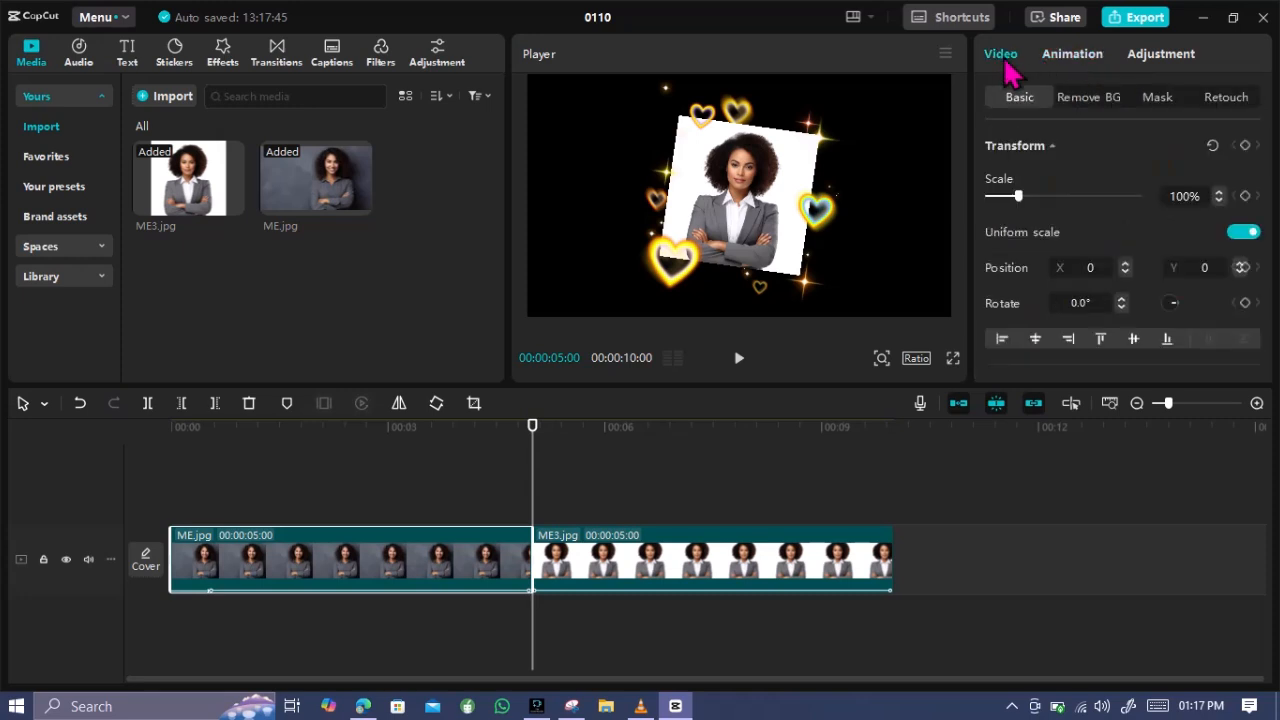
left_click(1224, 98)
left_click(1160, 103)
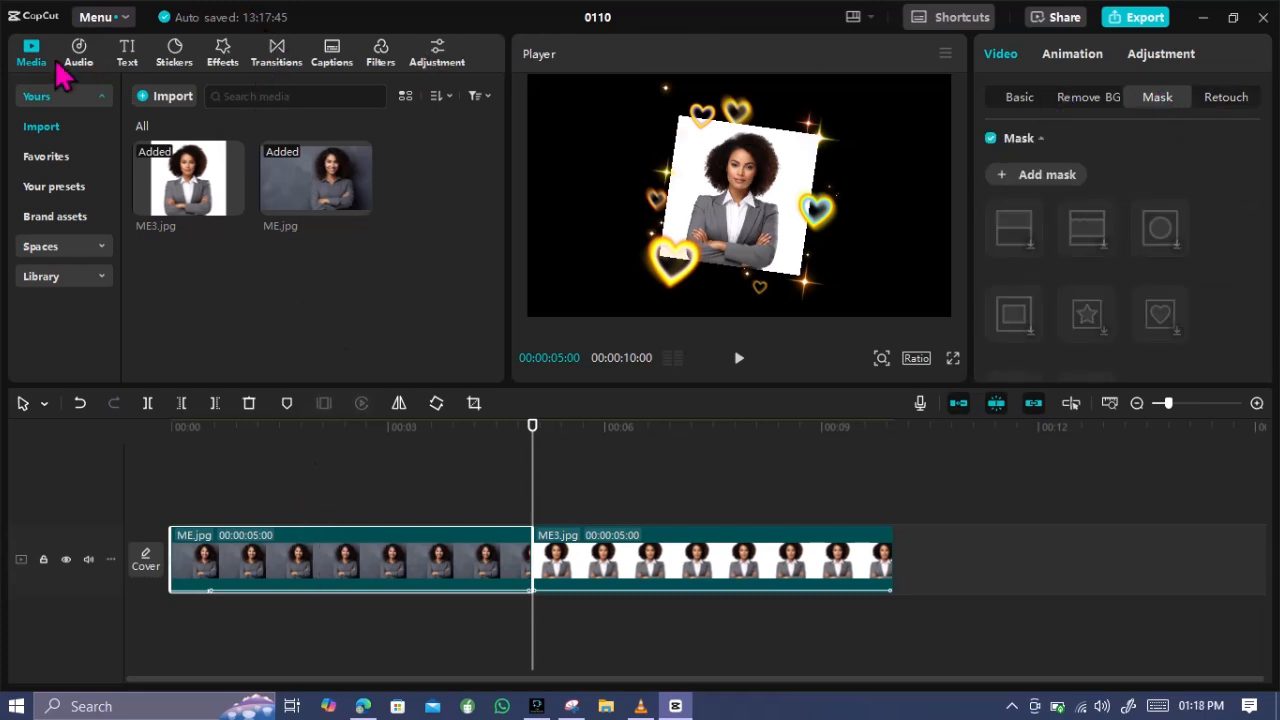
left_click(224, 56)
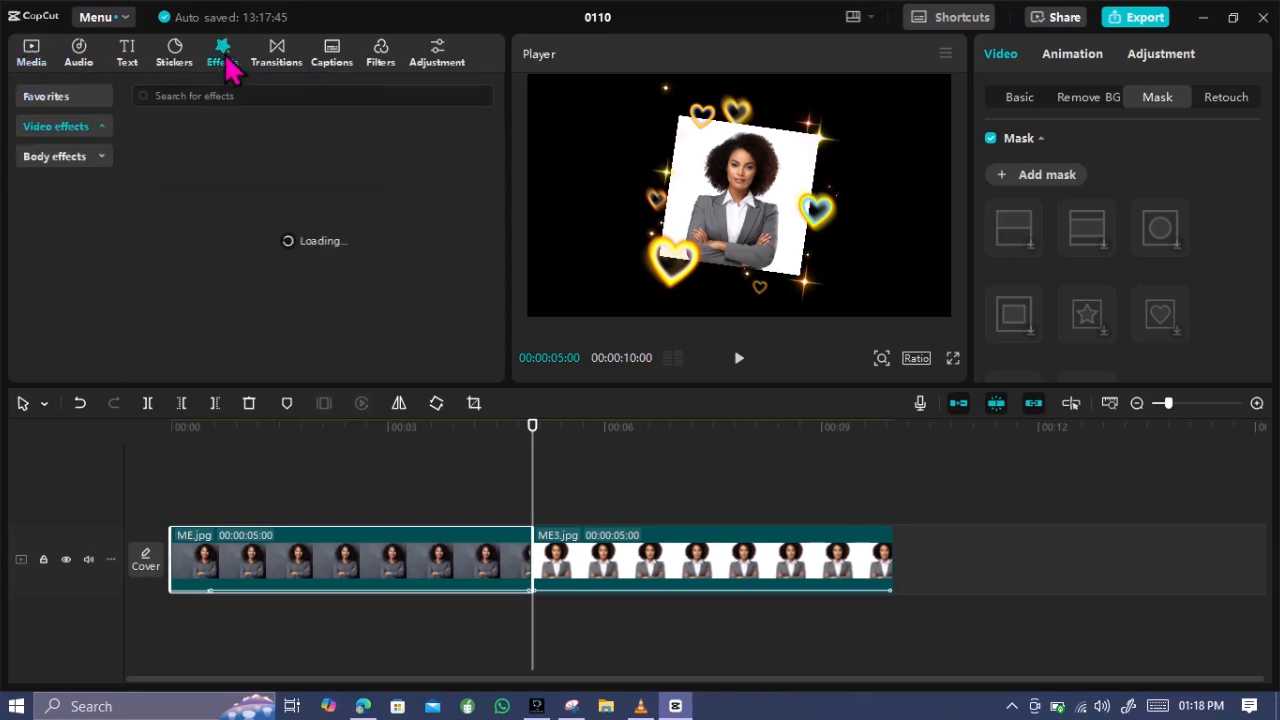
left_click(285, 62)
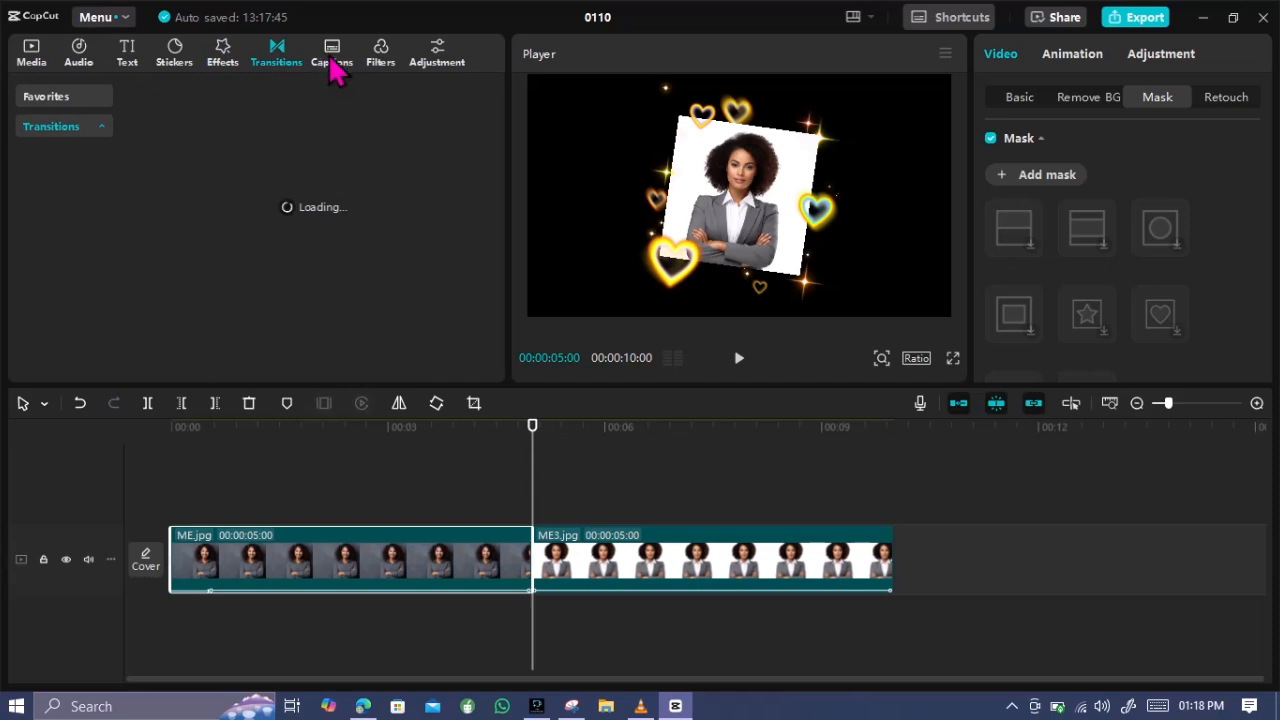
left_click(389, 72)
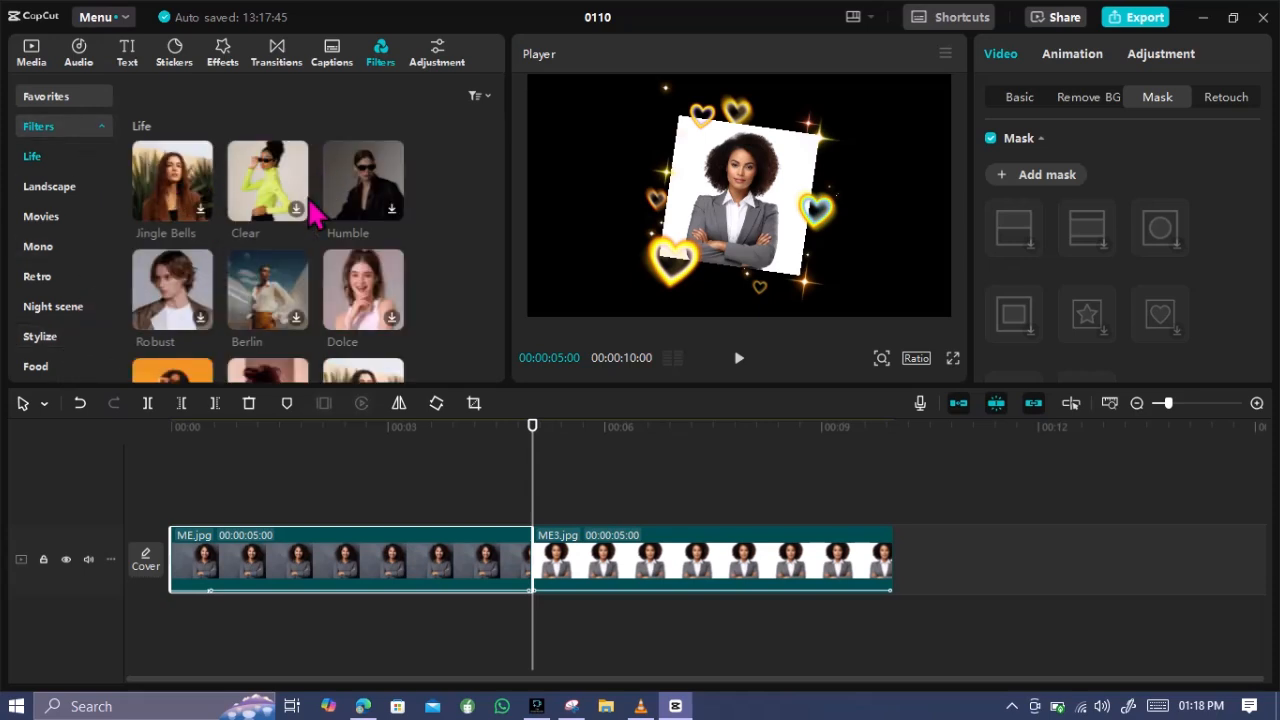
scroll(312, 212, "down", 8)
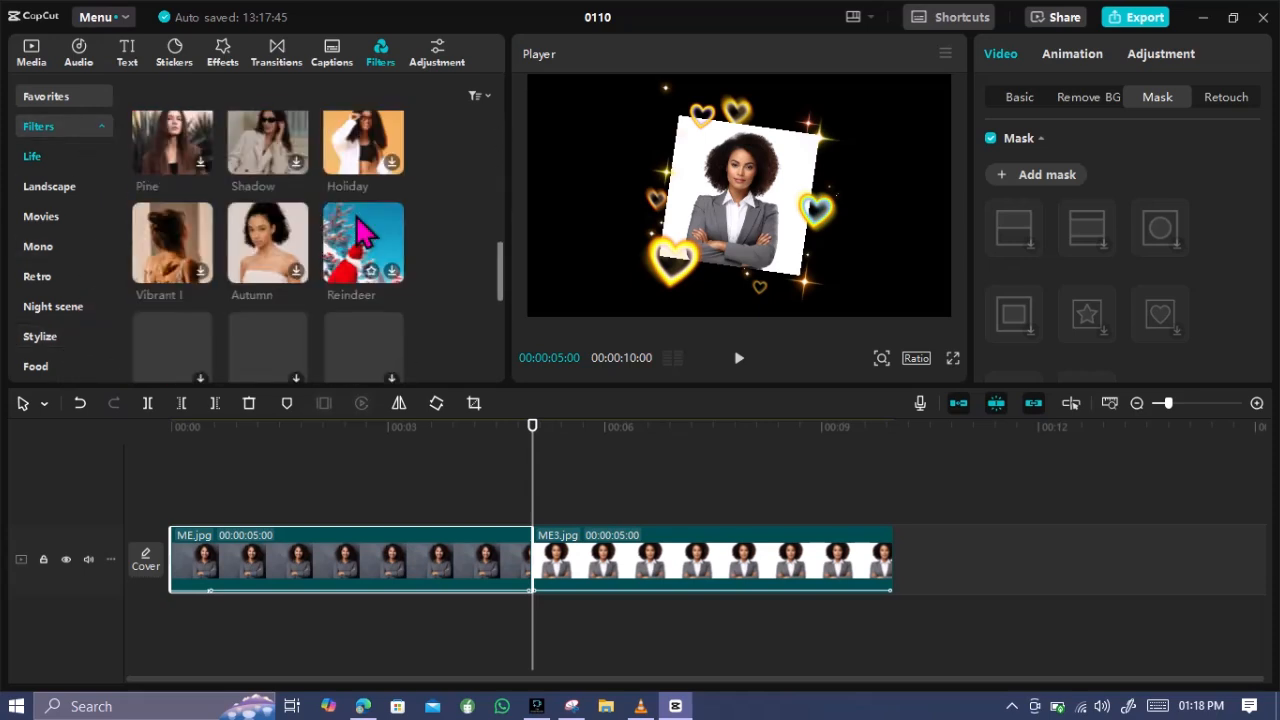
scroll(362, 232, "down", 5)
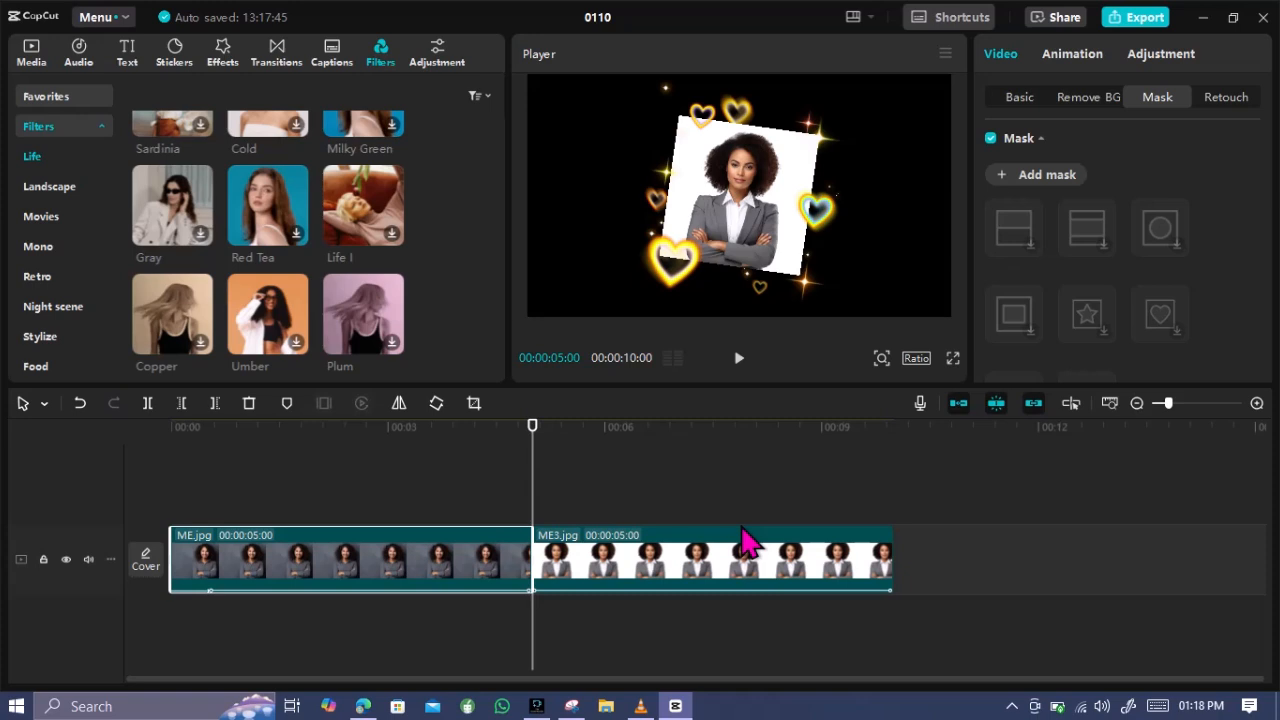
Add a custom adjustment layer above the start of the ME3.jpg clip on the timeline
left_click(444, 74)
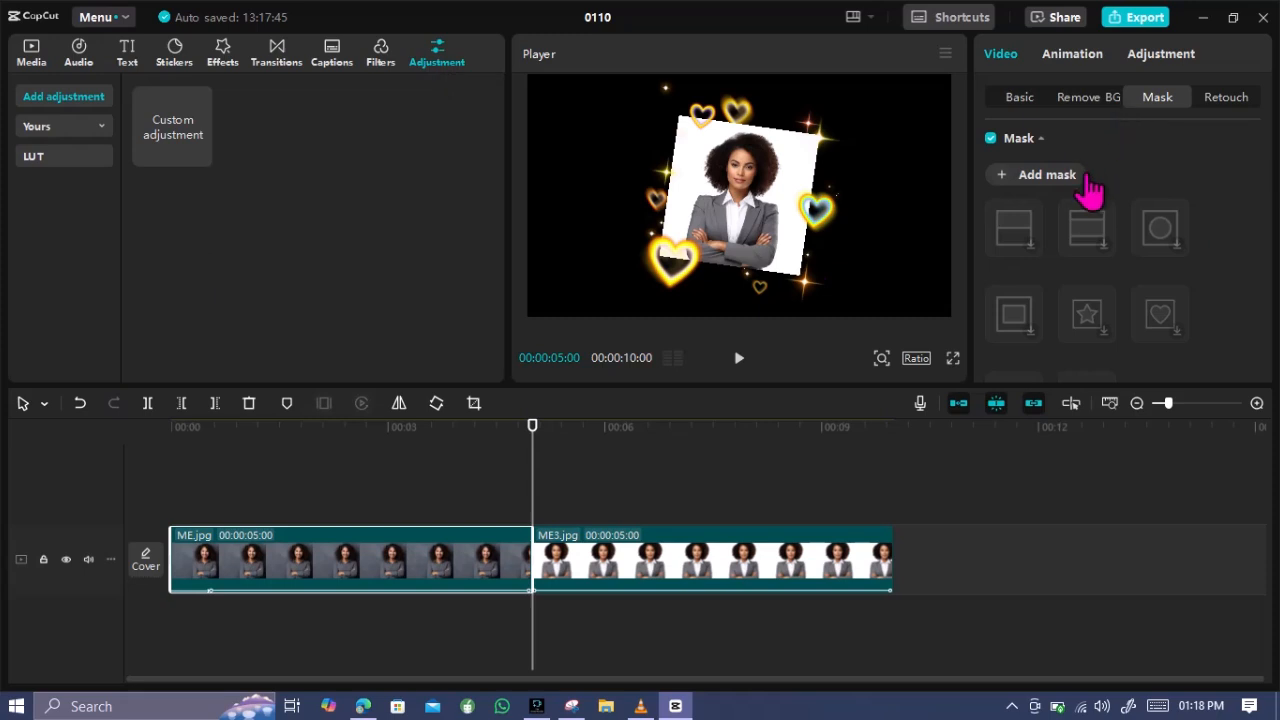
left_click(190, 137)
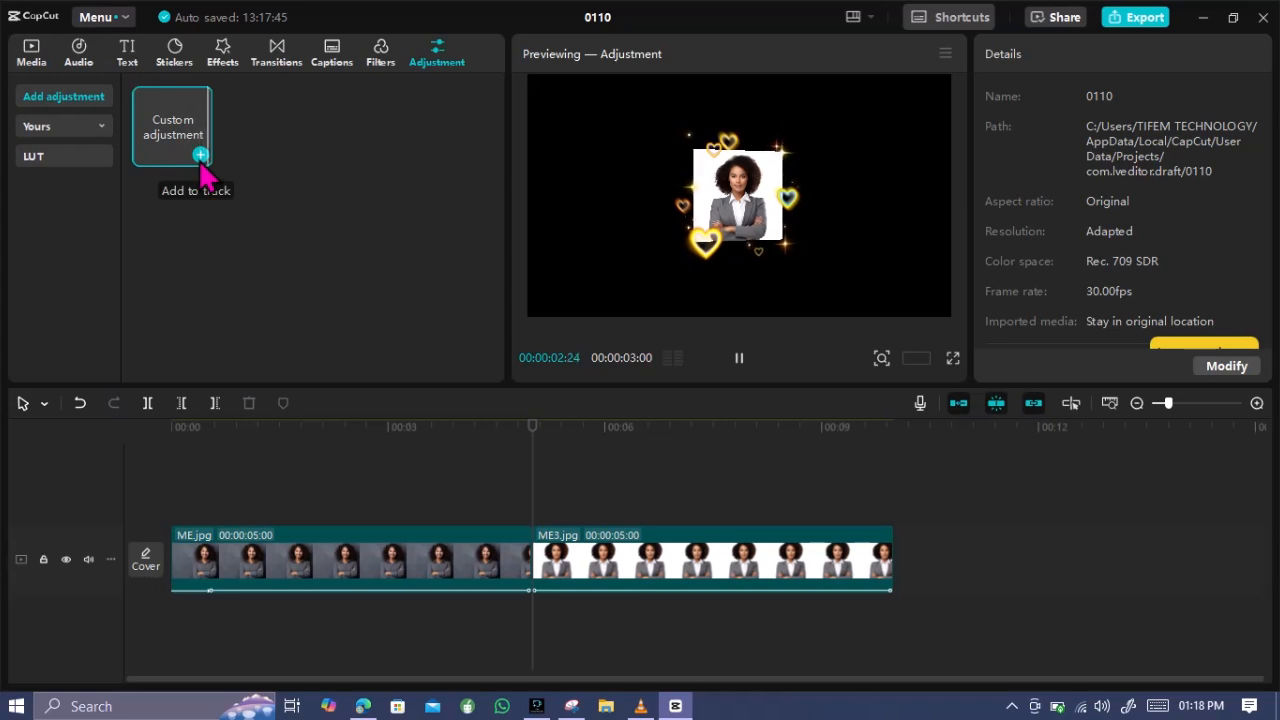
left_click(200, 156)
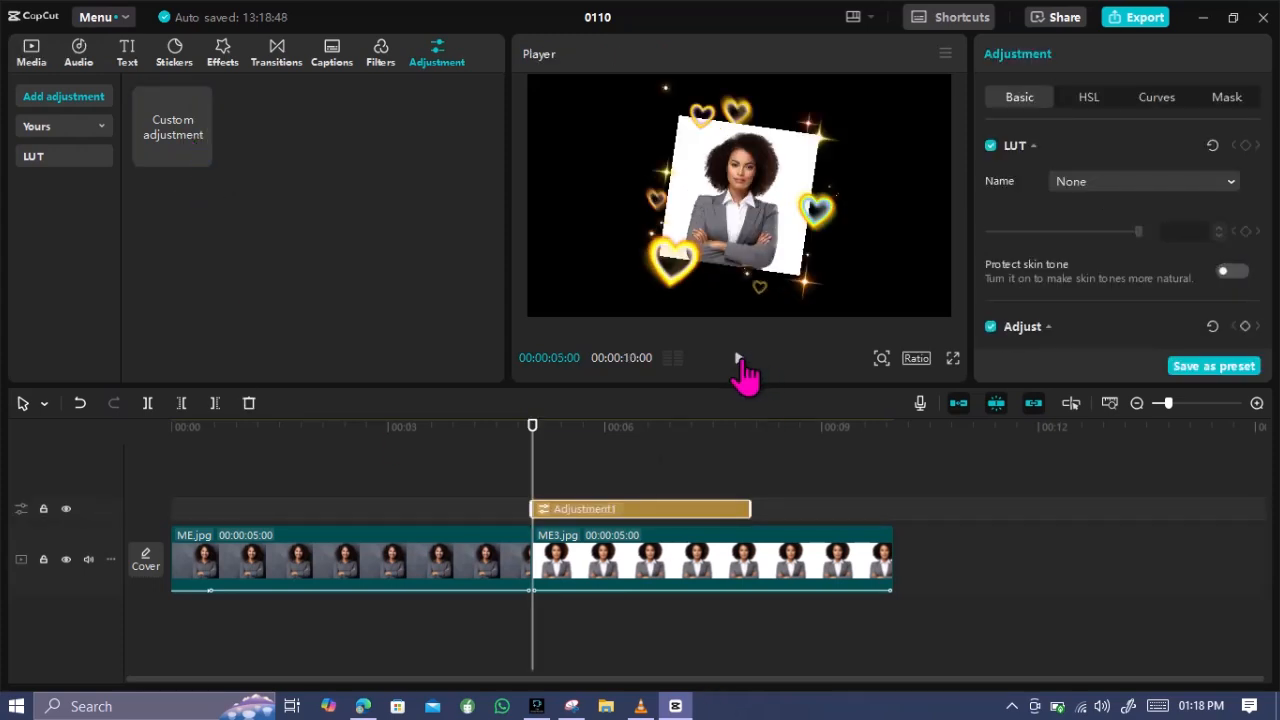
Examine the adjustment layer's basic LUT, color, lightness and effects settings
scroll(1137, 291, "down", 5)
scroll(1115, 217, "up", 3)
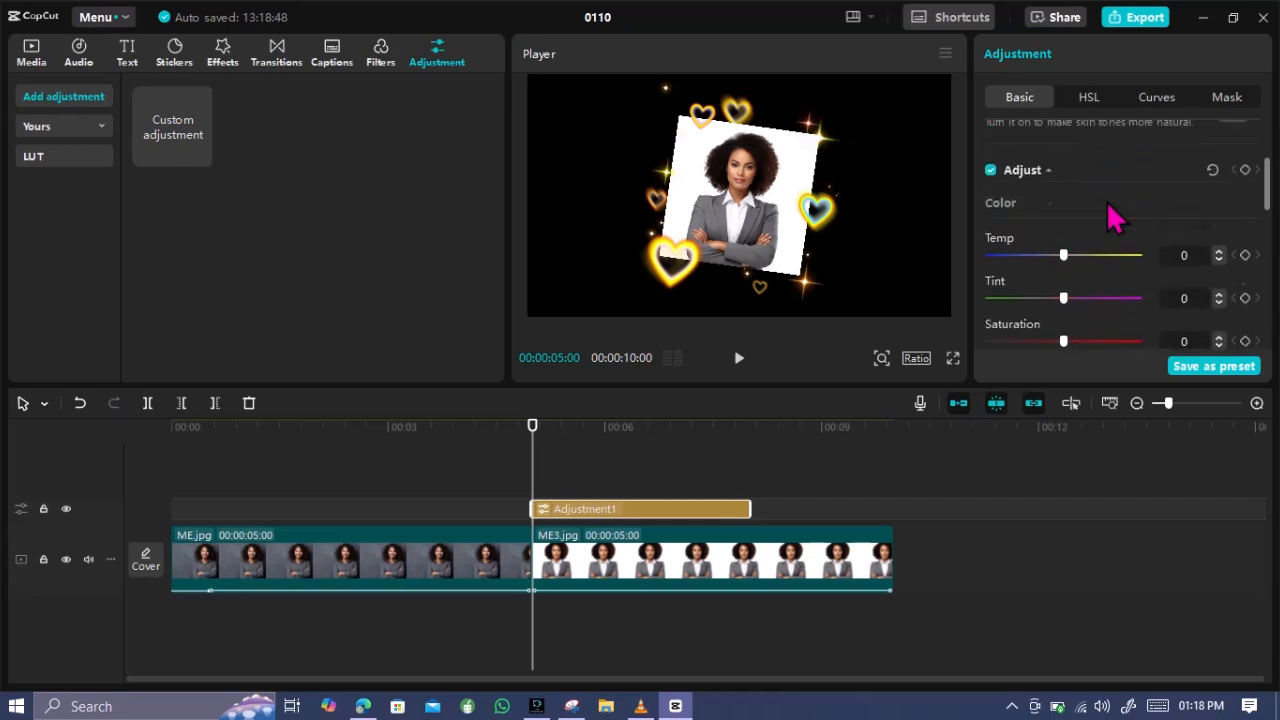
scroll(1115, 217, "up", 2)
scroll(1094, 274, "down", 1)
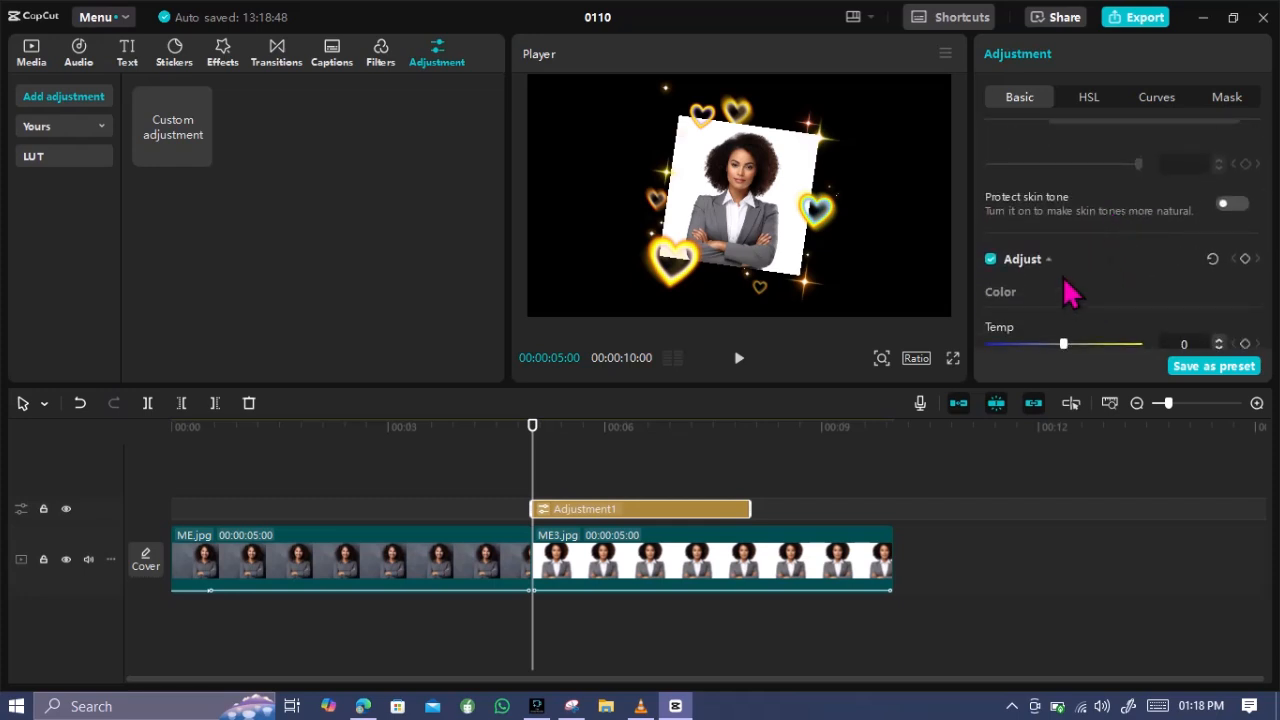
scroll(1068, 291, "down", 3)
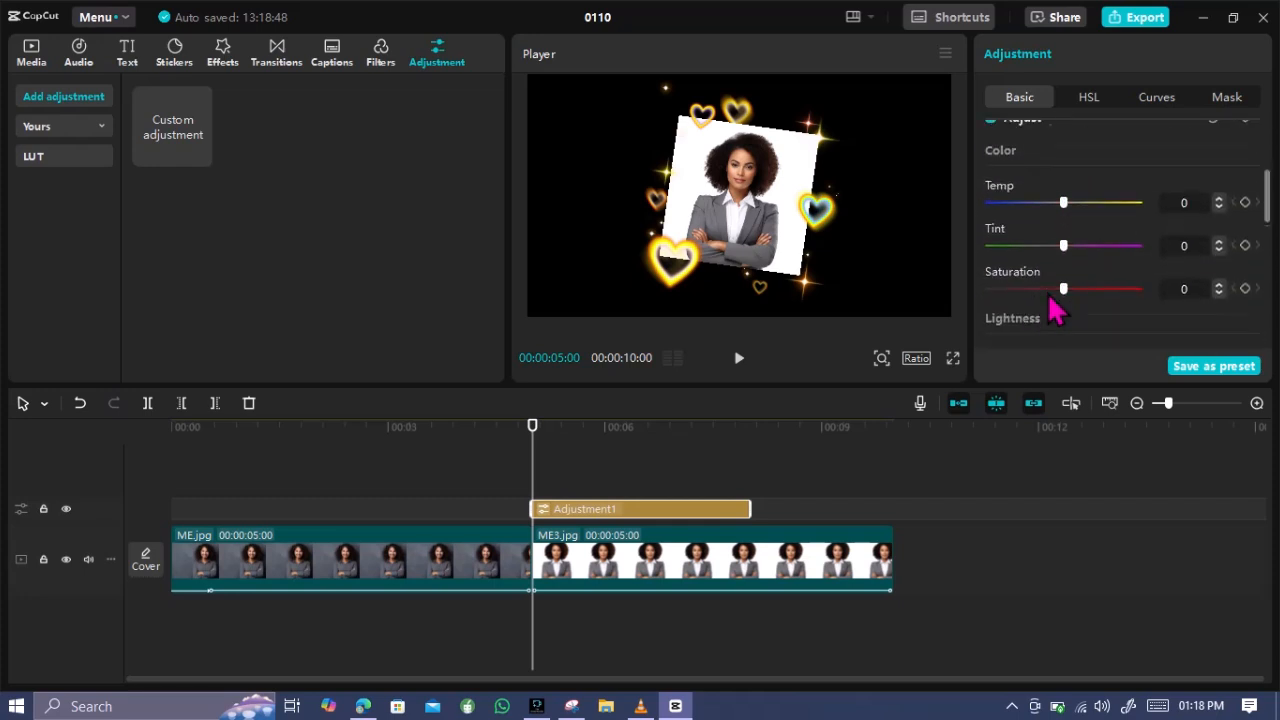
scroll(1057, 311, "down", 5)
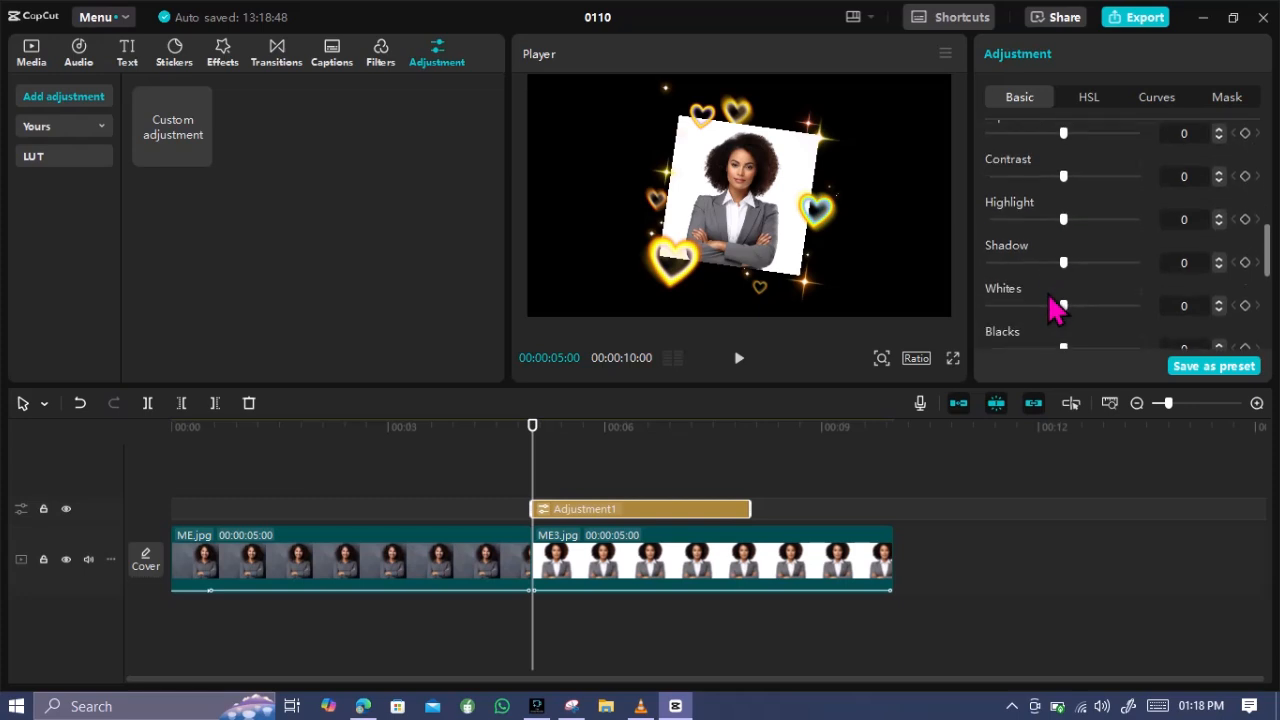
scroll(1057, 311, "down", 6)
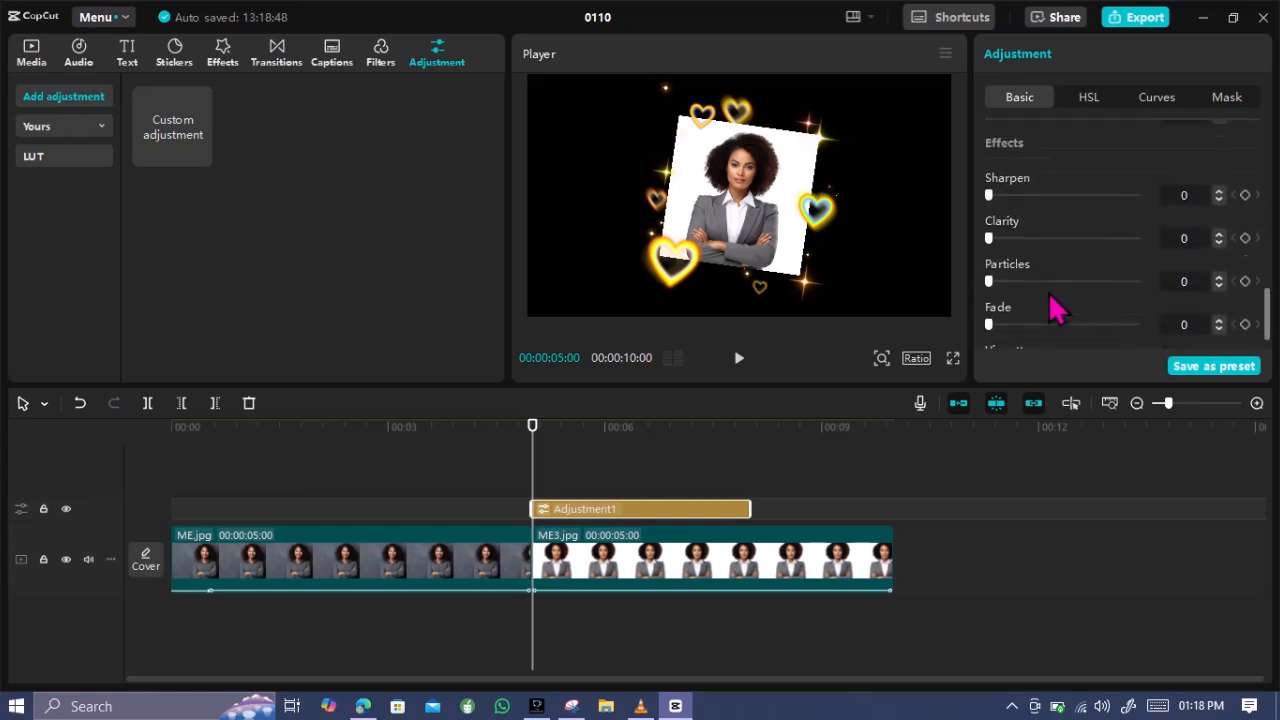
scroll(1057, 311, "down", 1)
scroll(1050, 258, "up", 12)
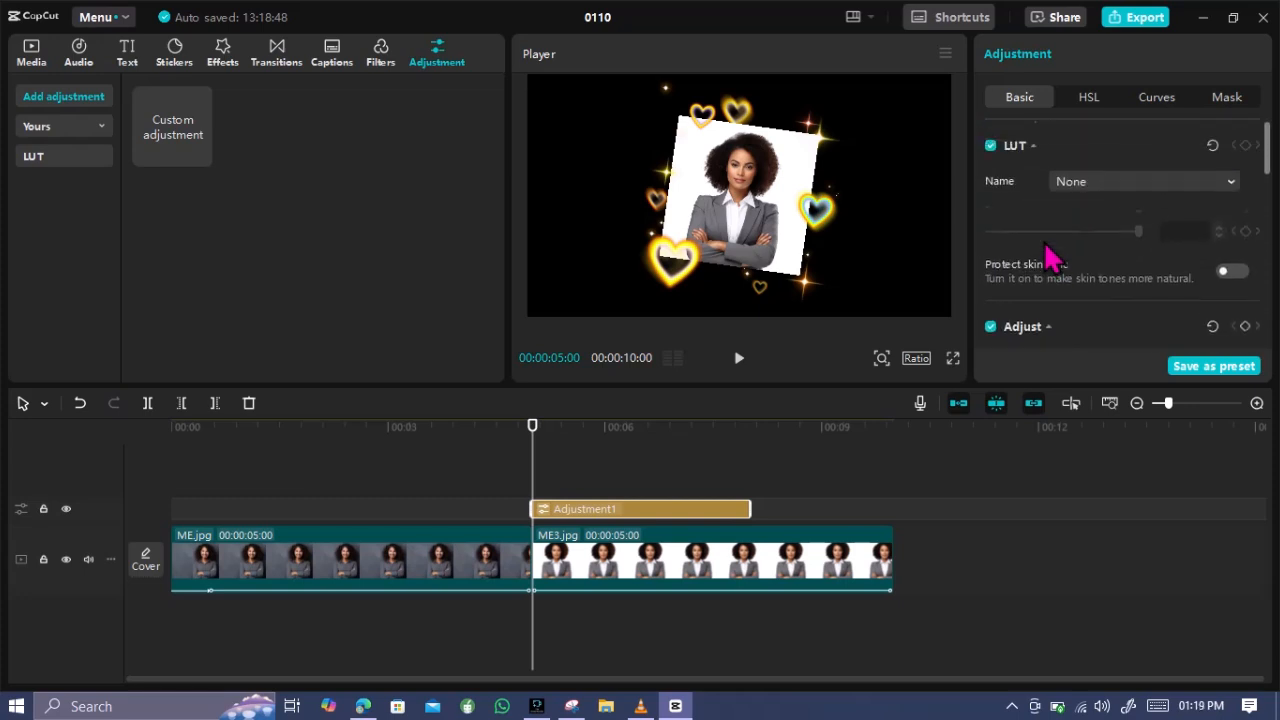
Preview the whole animated video full screen from the beginning, and return to the editor
left_click(953, 359)
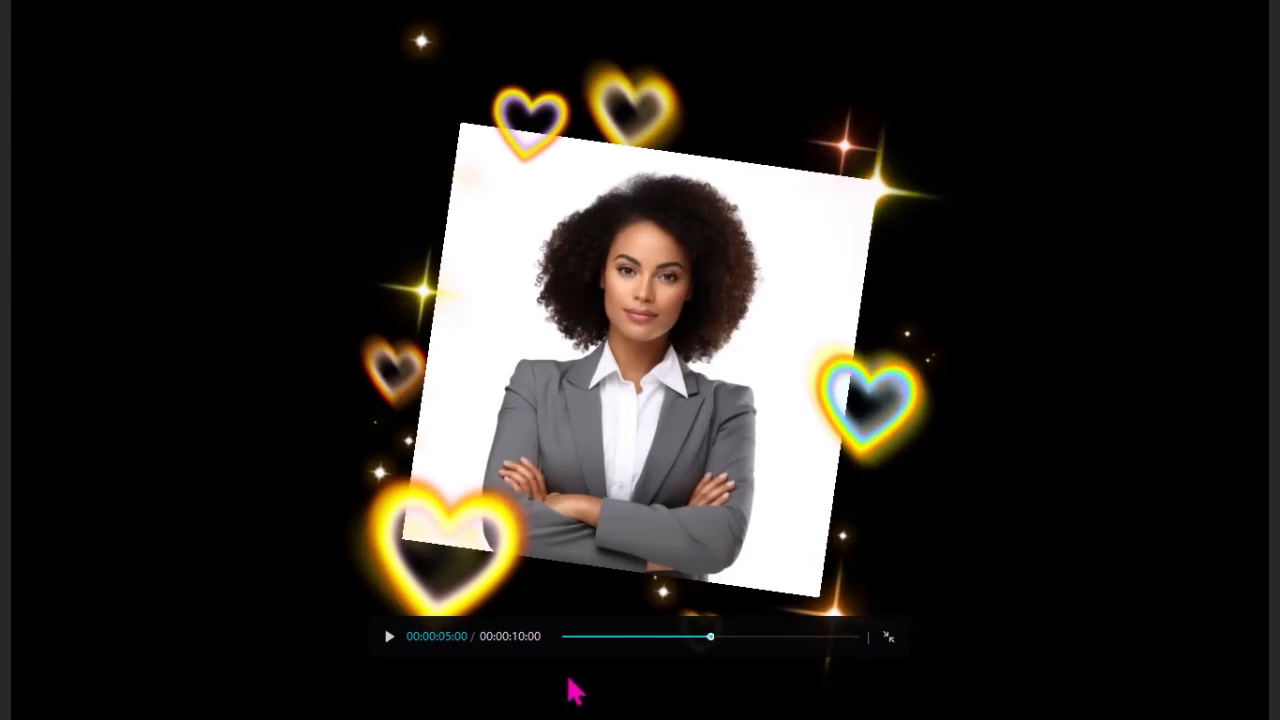
left_click(564, 637)
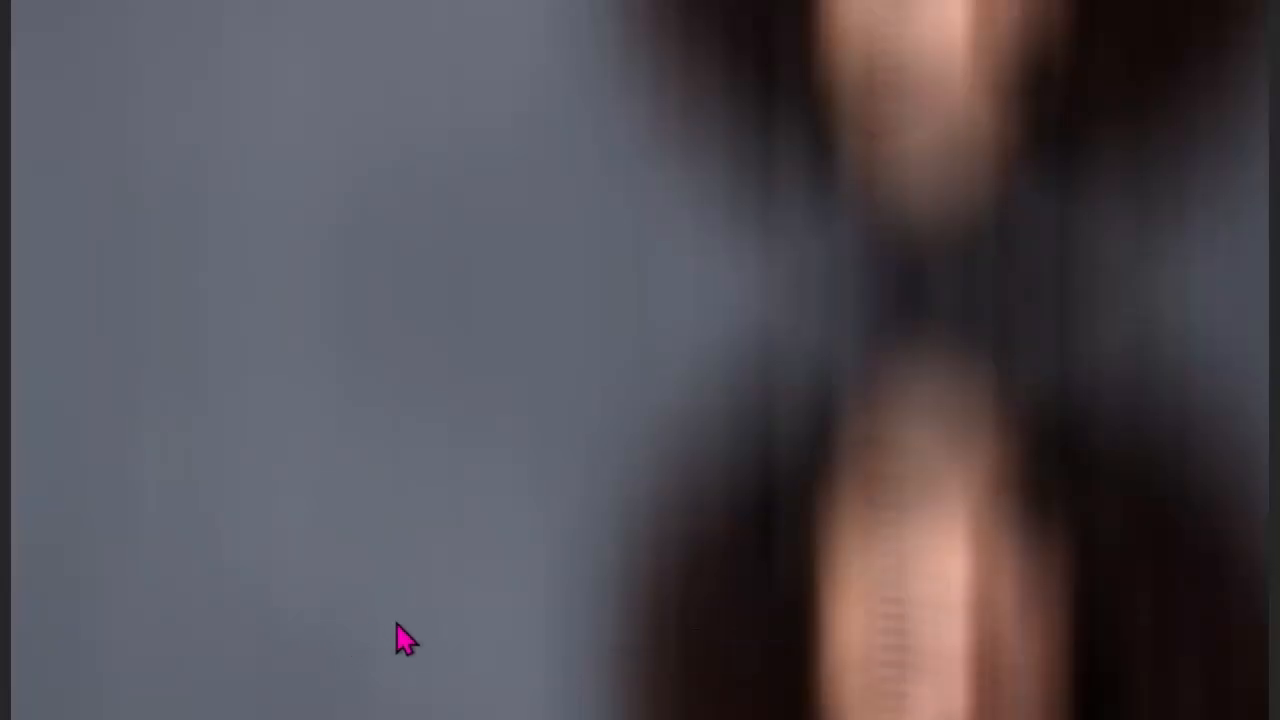
left_click(391, 640)
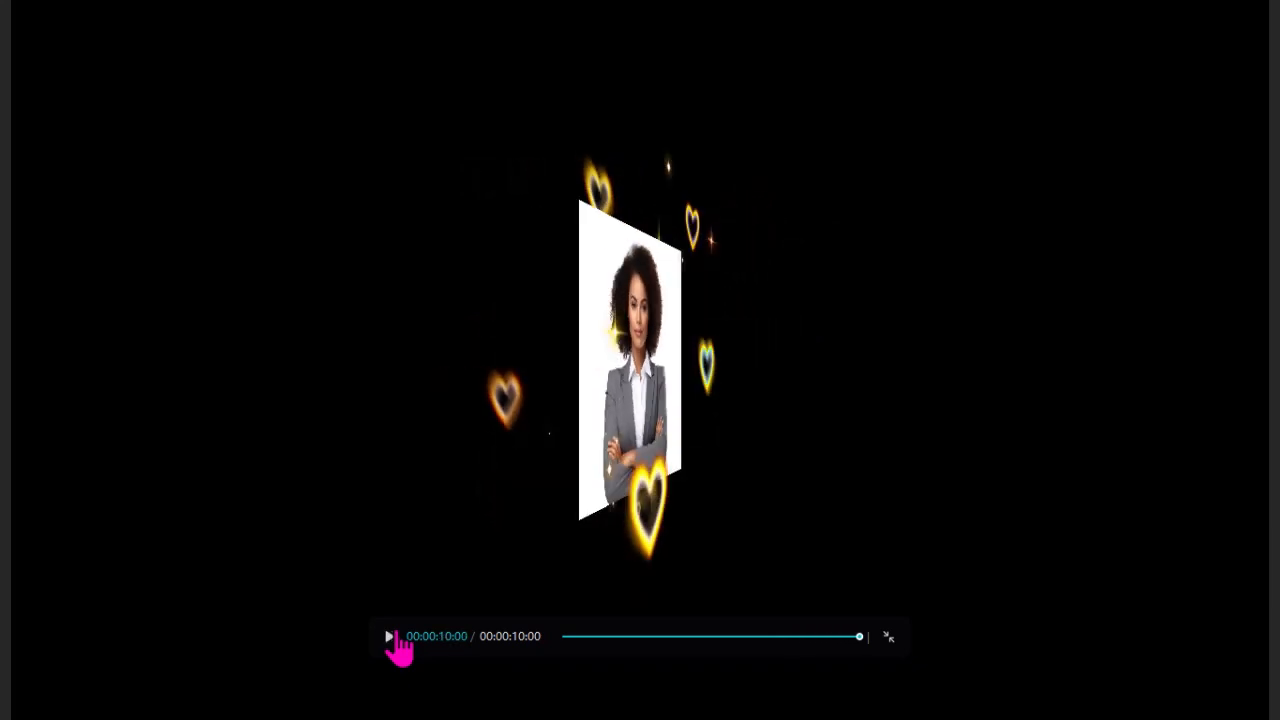
left_click(887, 640)
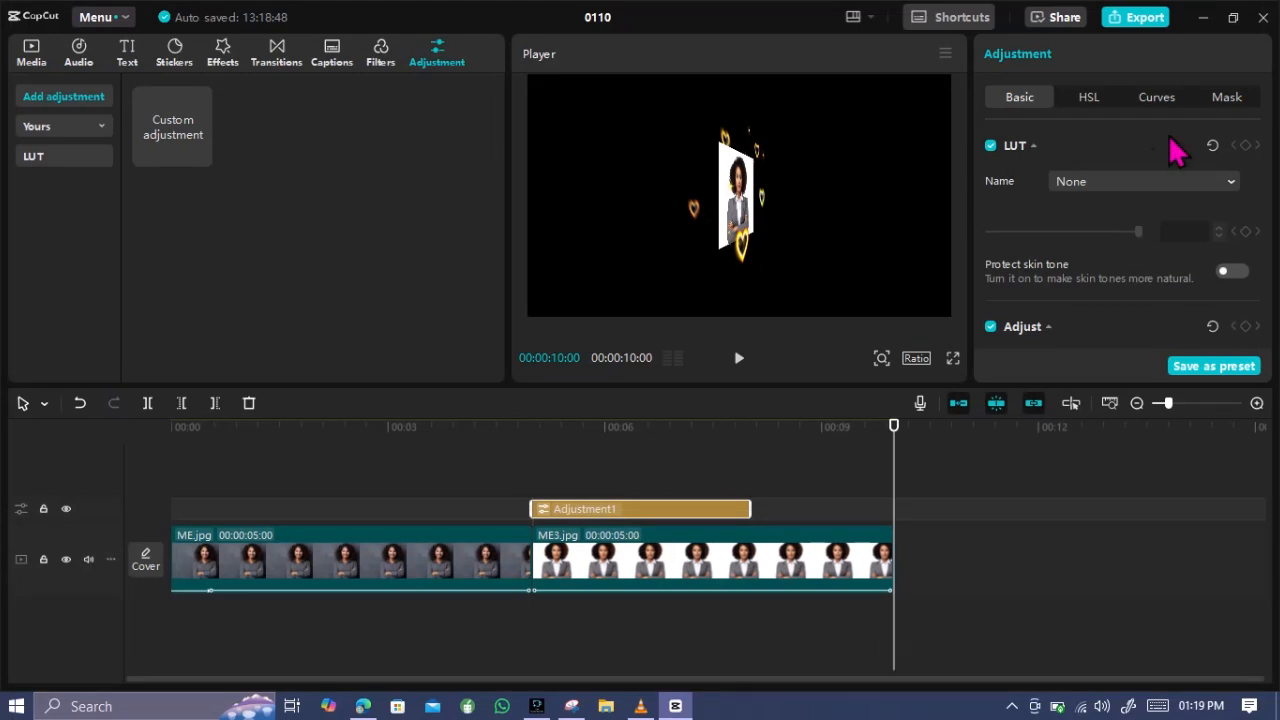
Examine the video export settings and the export folder, and leave without exporting
left_click(1136, 28)
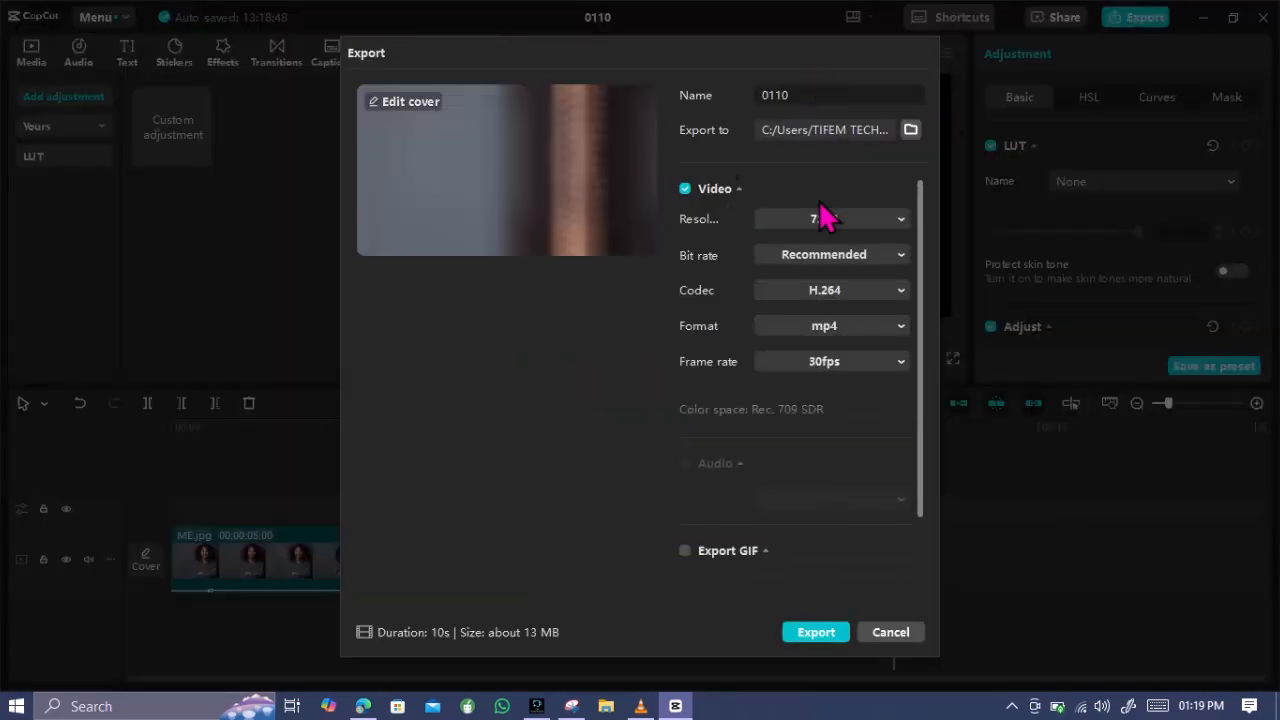
left_click(910, 130)
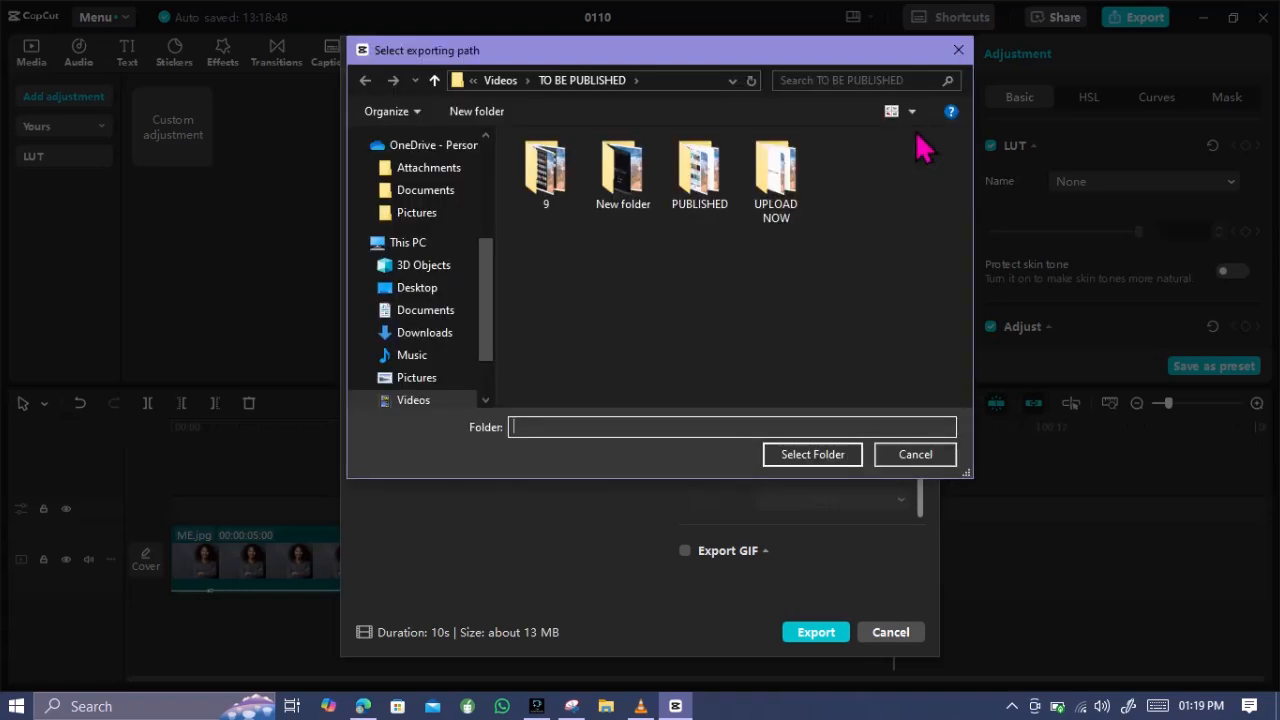
left_click(958, 49)
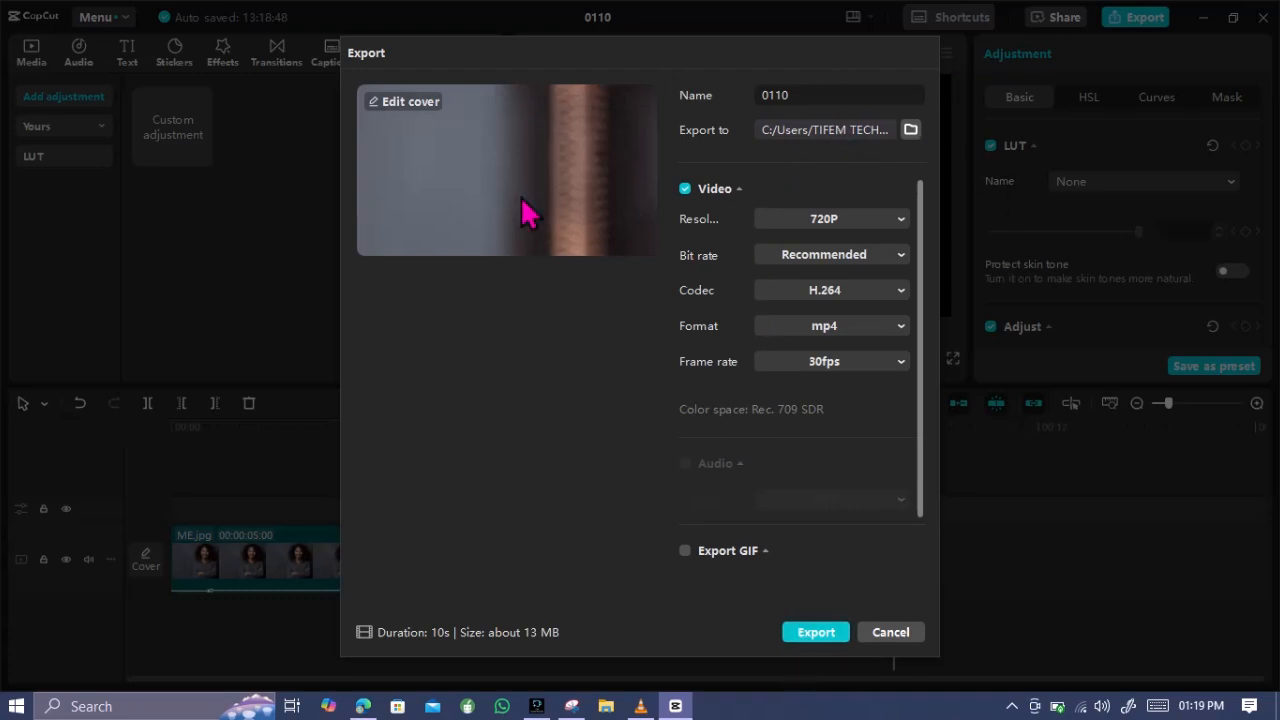
left_click(887, 635)
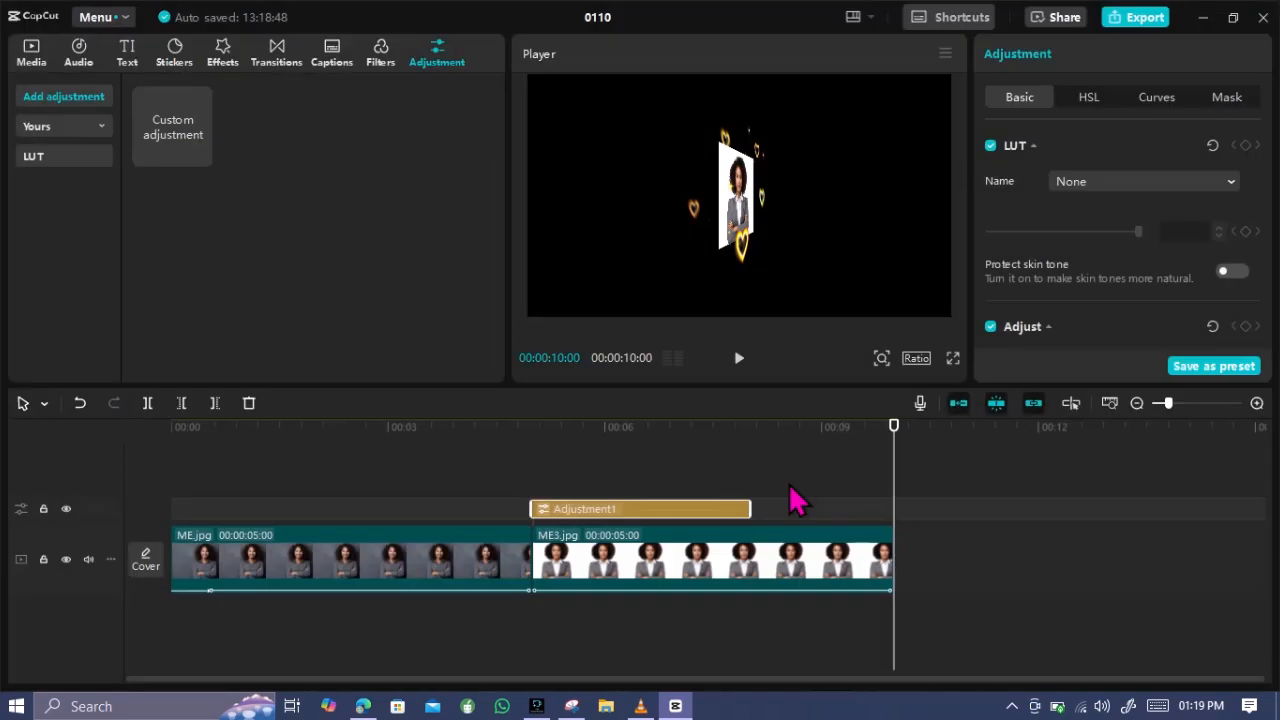
Play the animated video through once more in full screen, and return to the editor
left_click(739, 358)
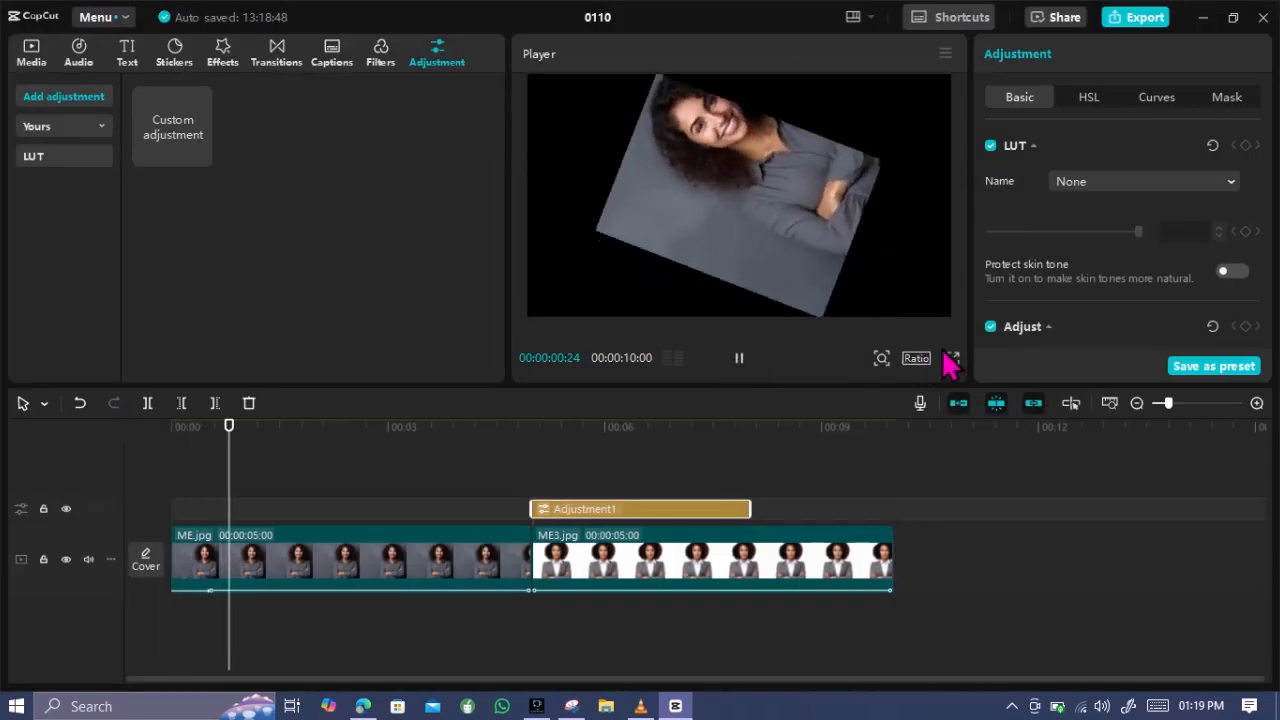
left_click(951, 357)
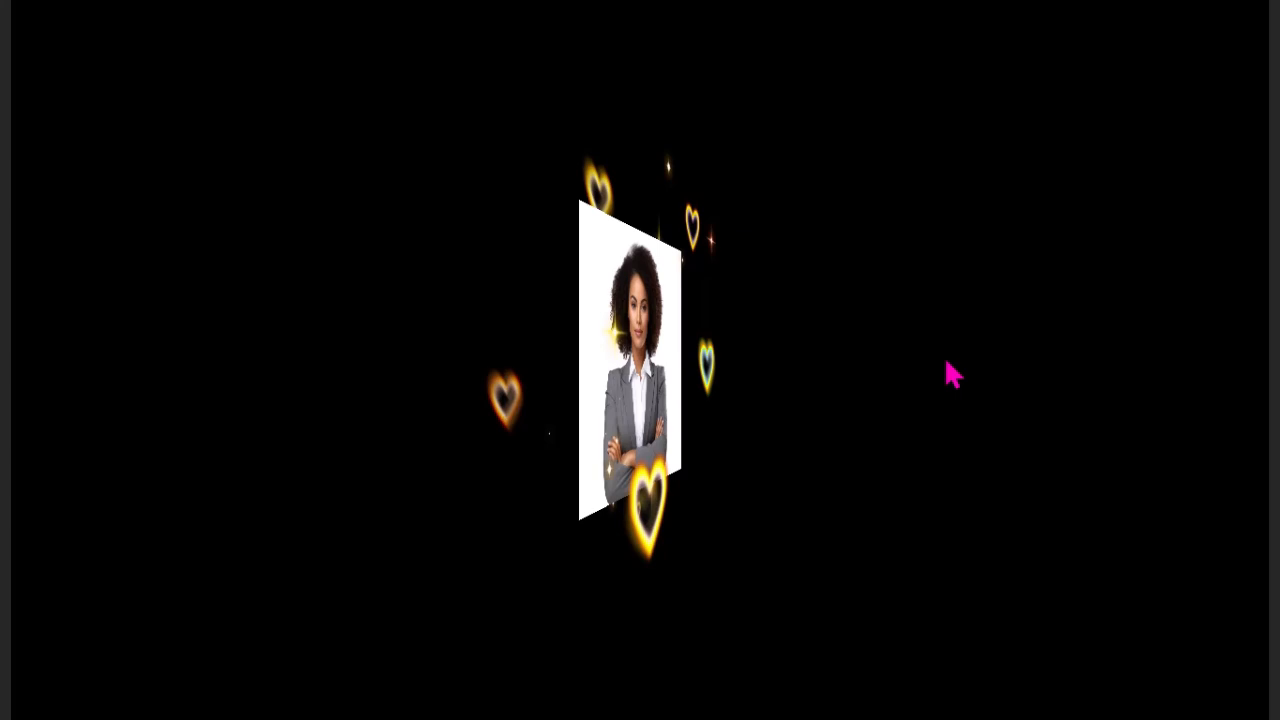
left_click(888, 637)
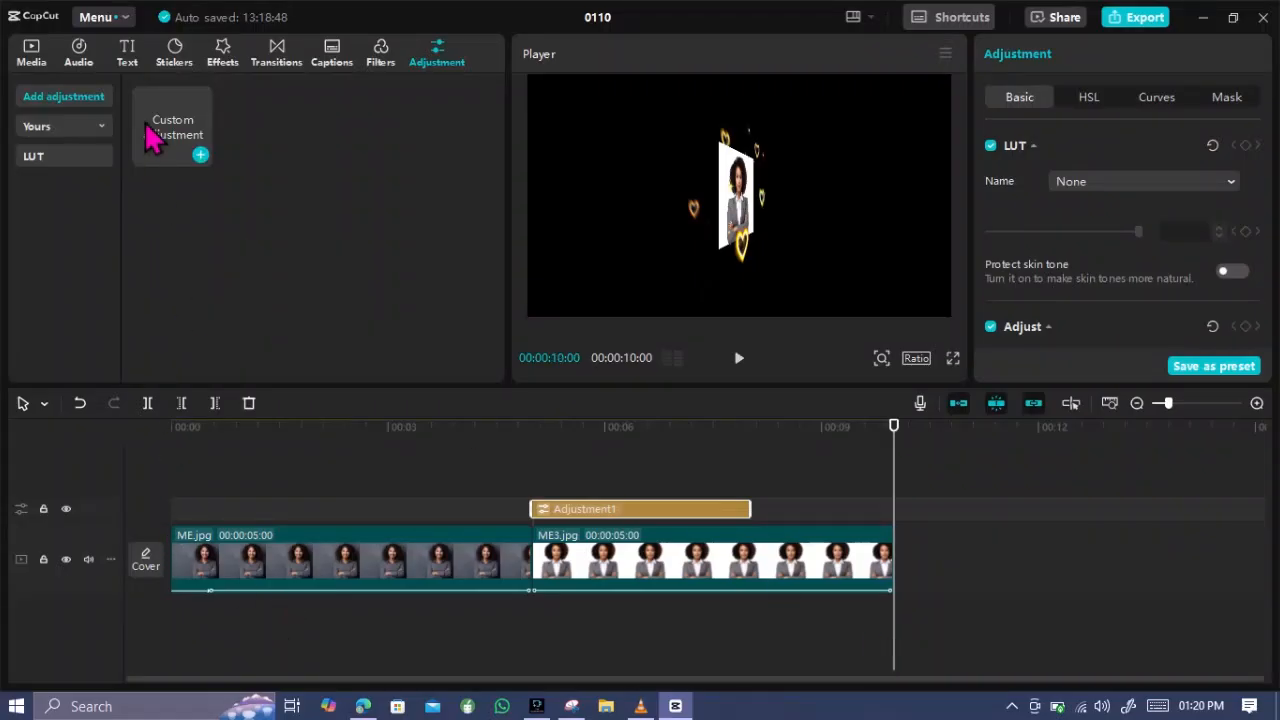
Download the "Happy Feeling" track from the Vlog music library and place it at the timeline start below the clips
left_click(86, 62)
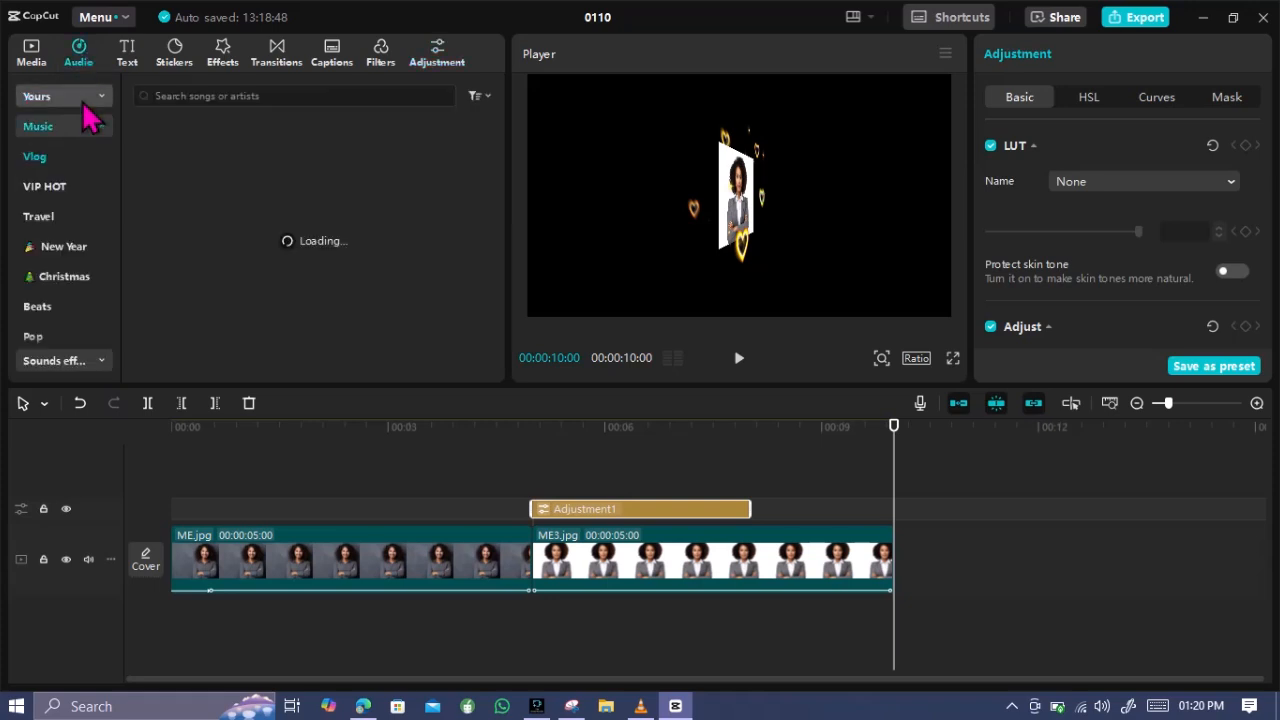
left_click(257, 92)
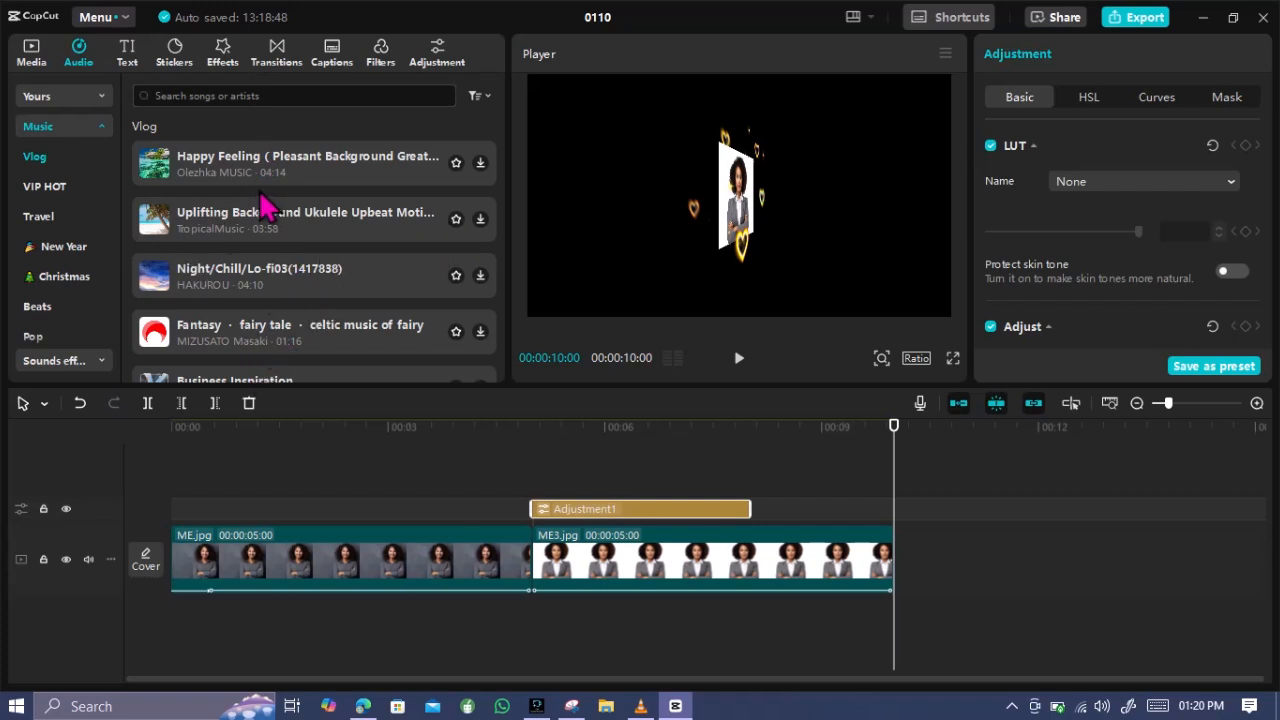
left_click(481, 165)
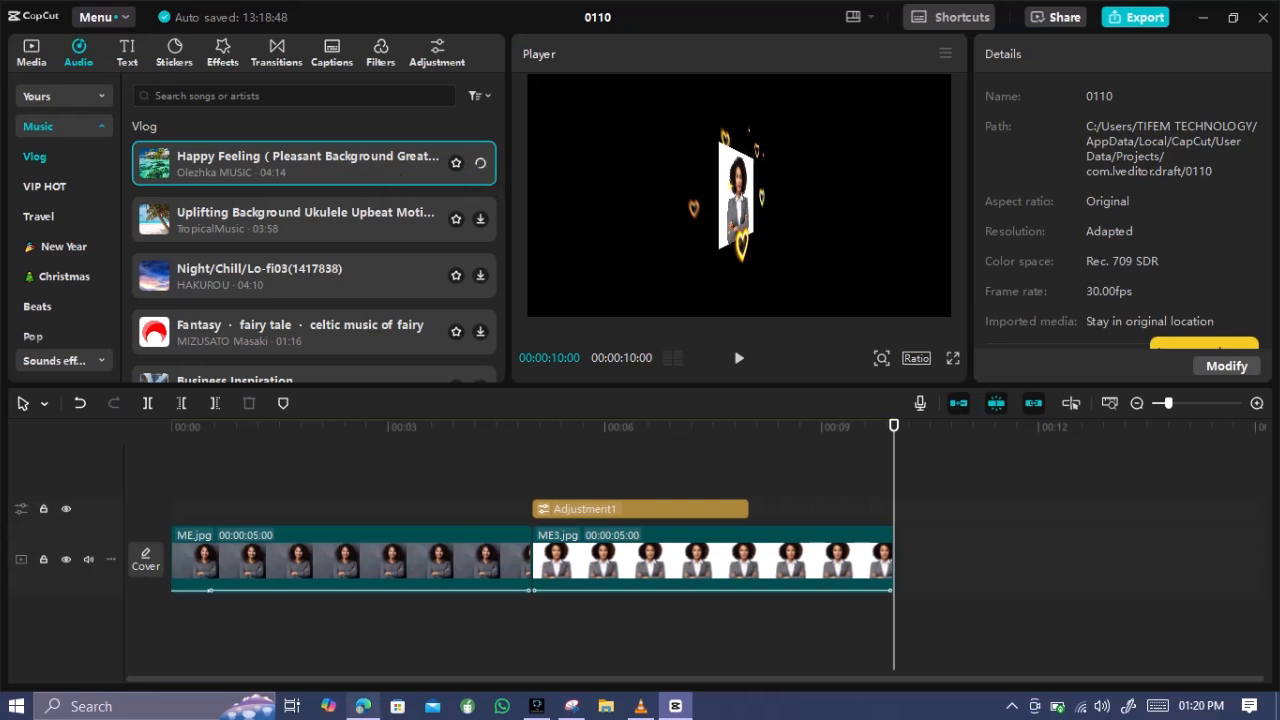
left_click(270, 629)
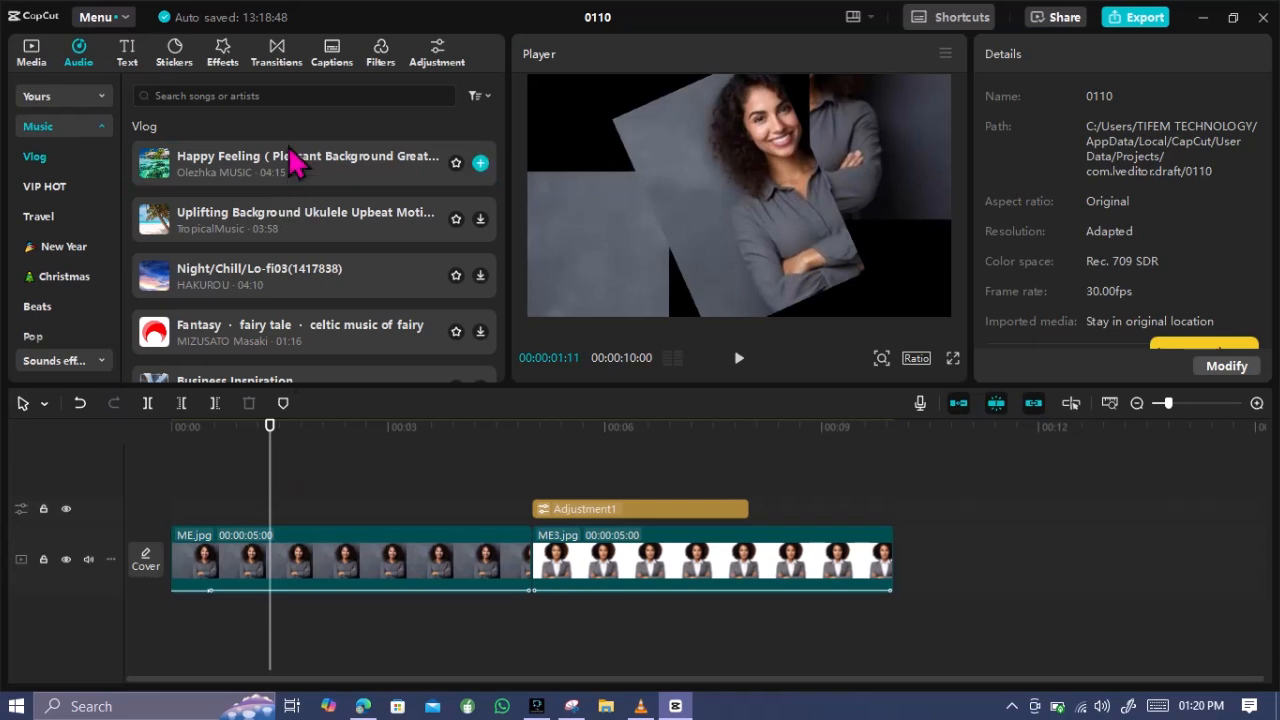
left_click_drag(297, 180, 212, 612)
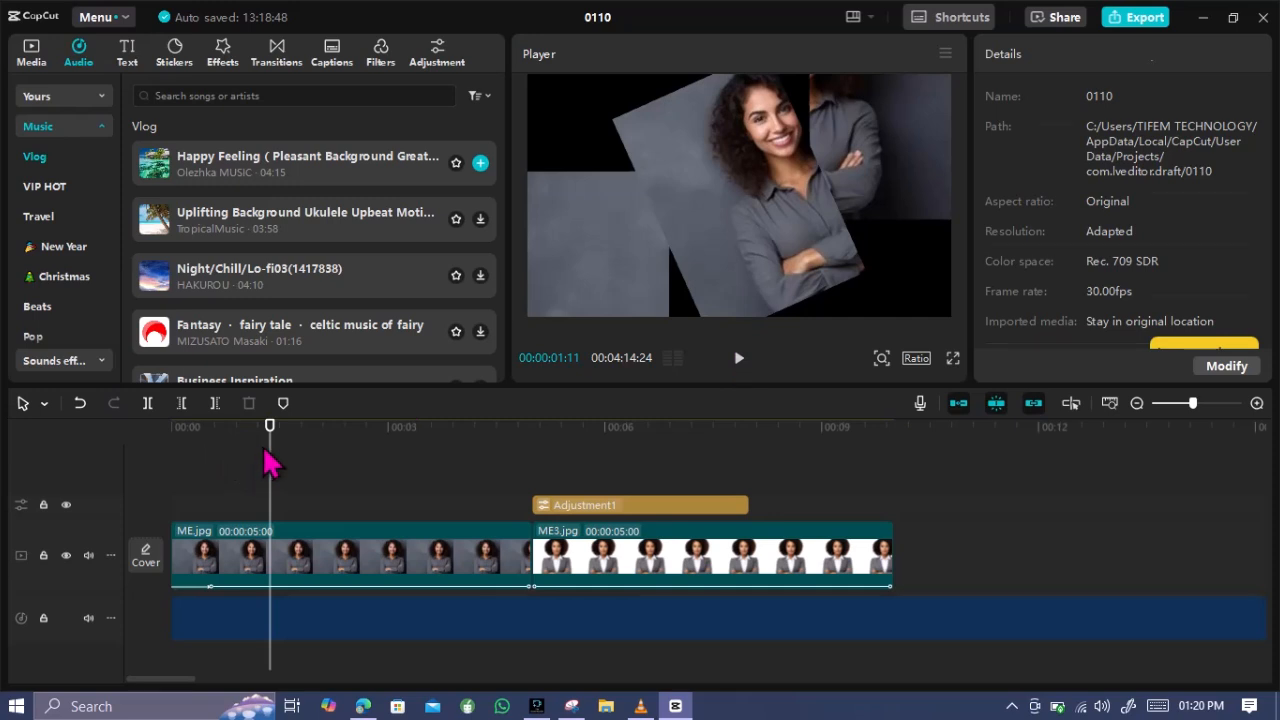
Play the video with its music from the beginning while looking through further Vlog tracks, and stop playback
left_click(174, 458)
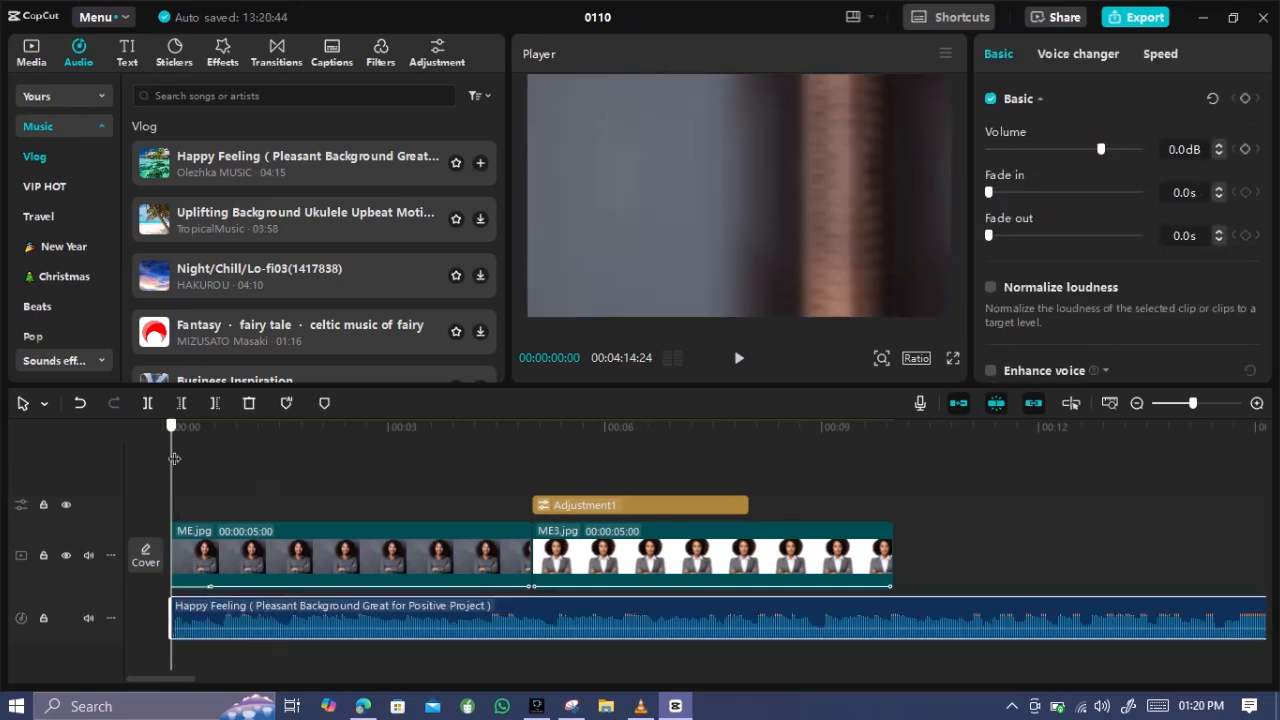
left_click(738, 359)
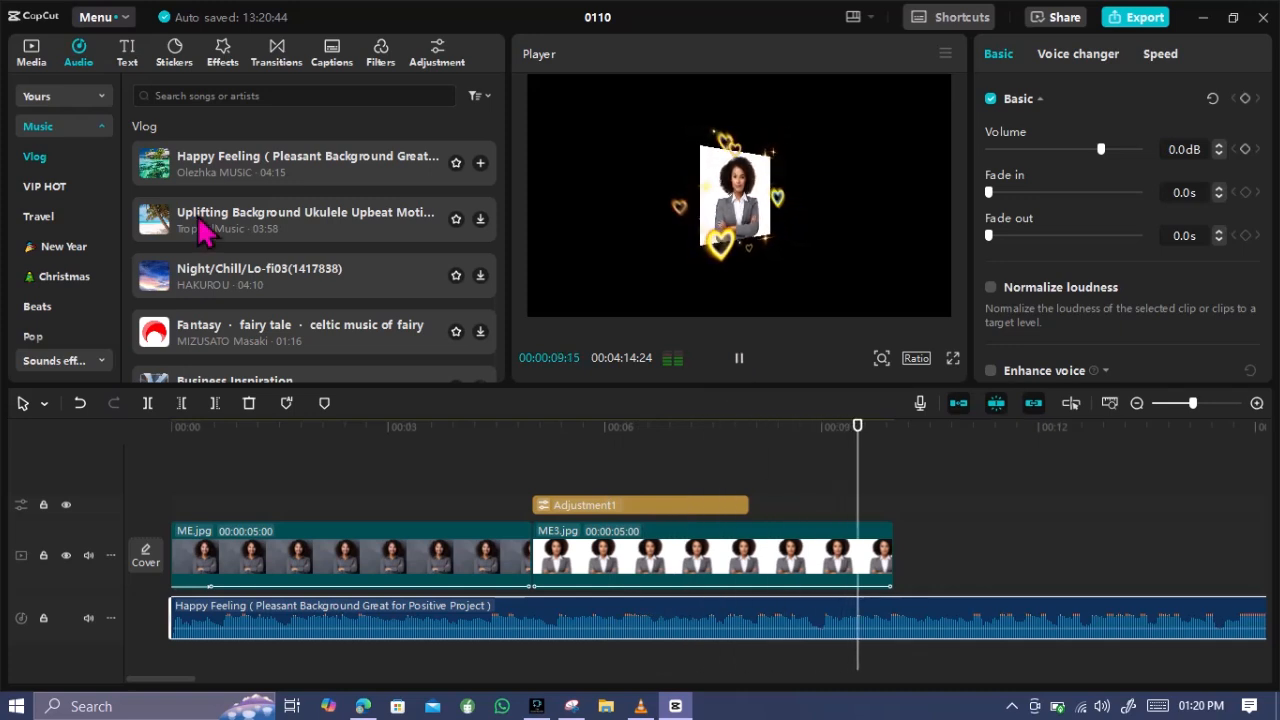
scroll(200, 228, "down", 3)
scroll(200, 230, "down", 1)
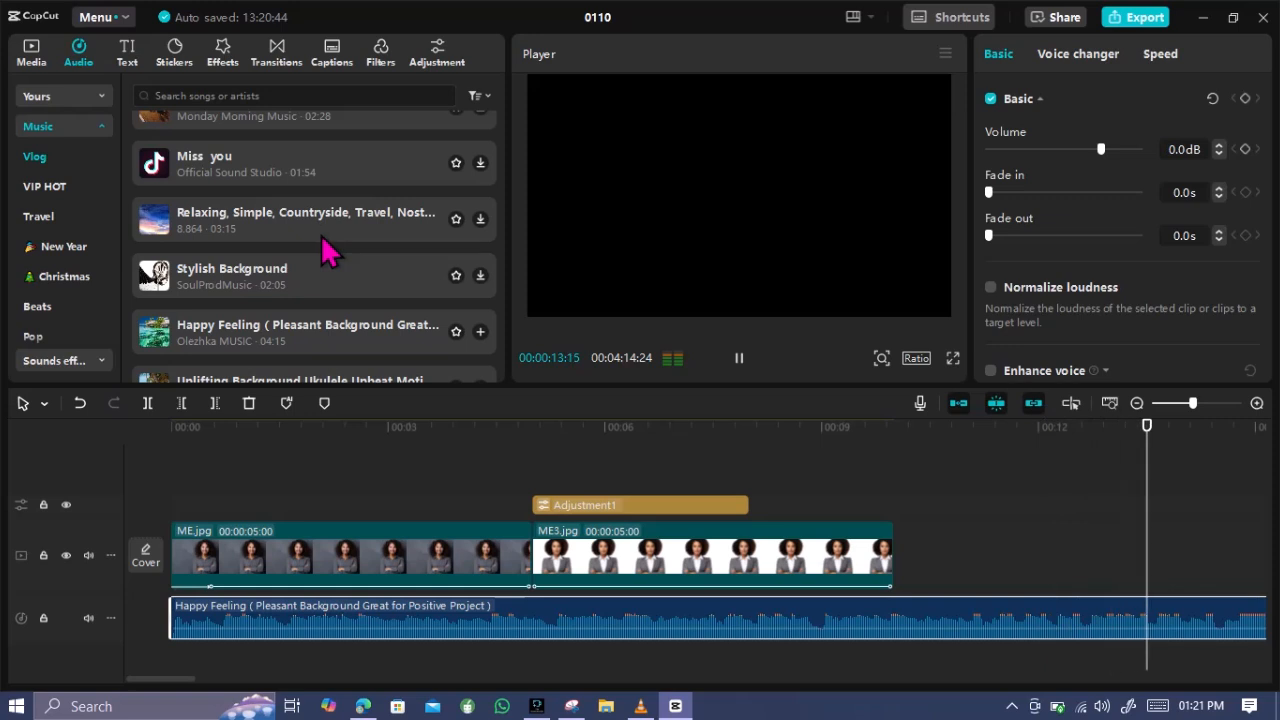
scroll(370, 320, "down", 1)
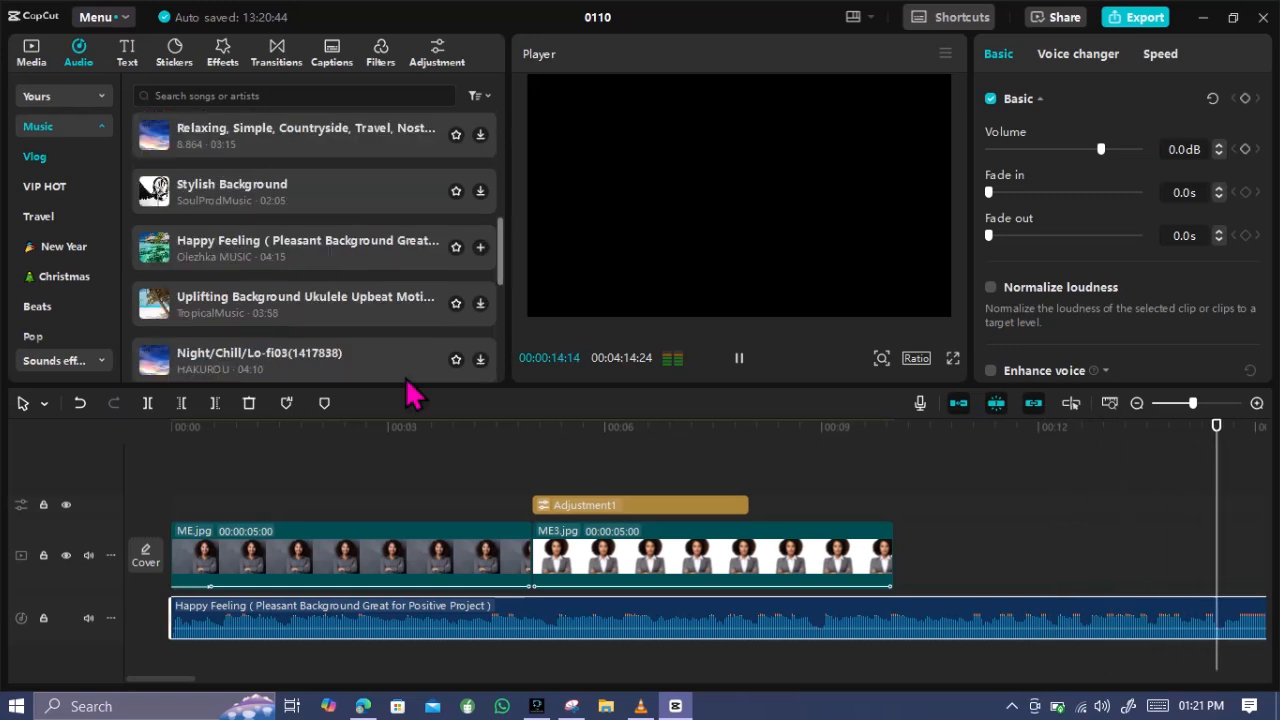
left_click(738, 360)
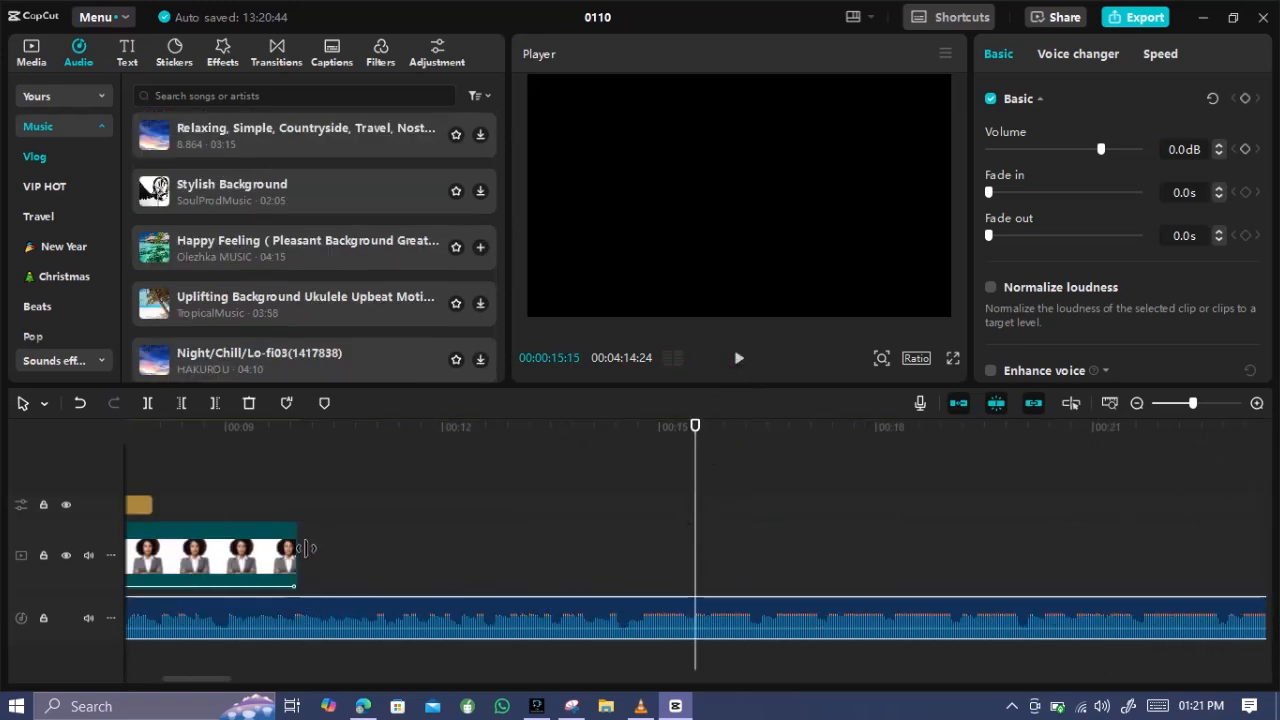
Extend the end of the ME3.jpg clip past the end of the music, to a duration of 00:04:32:18
left_click_drag(306, 548, 996, 548)
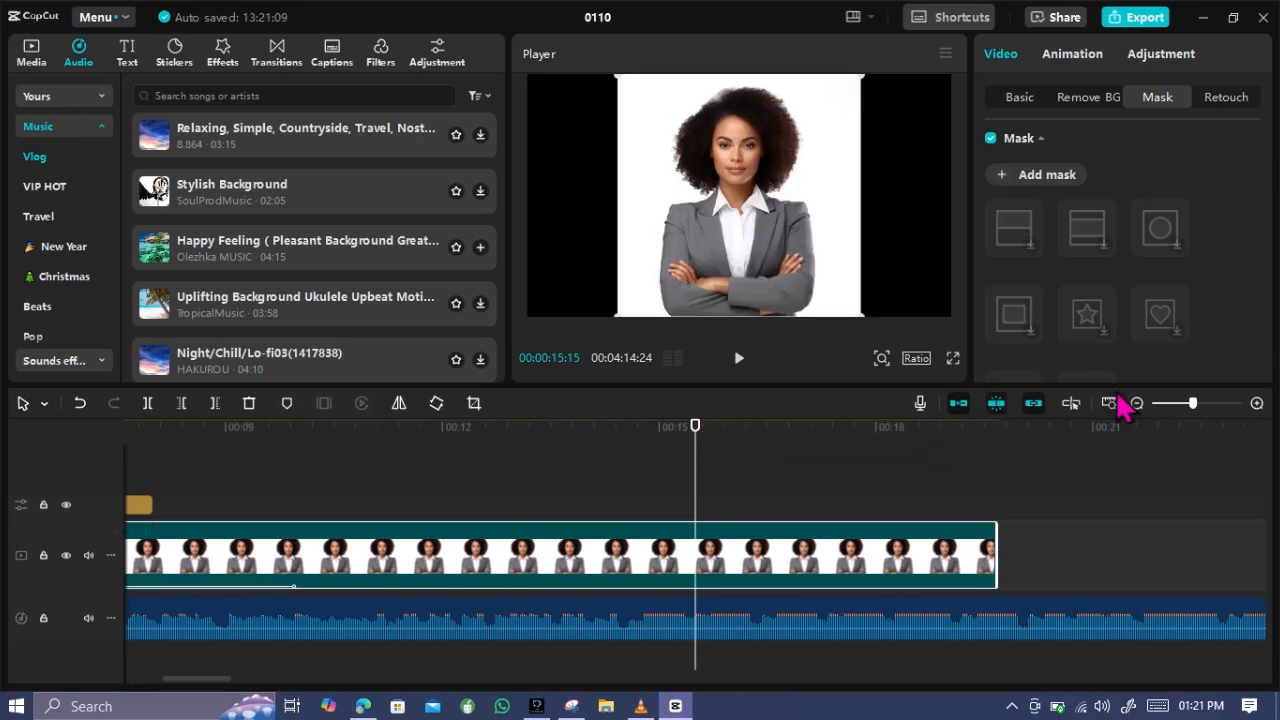
left_click(1162, 406)
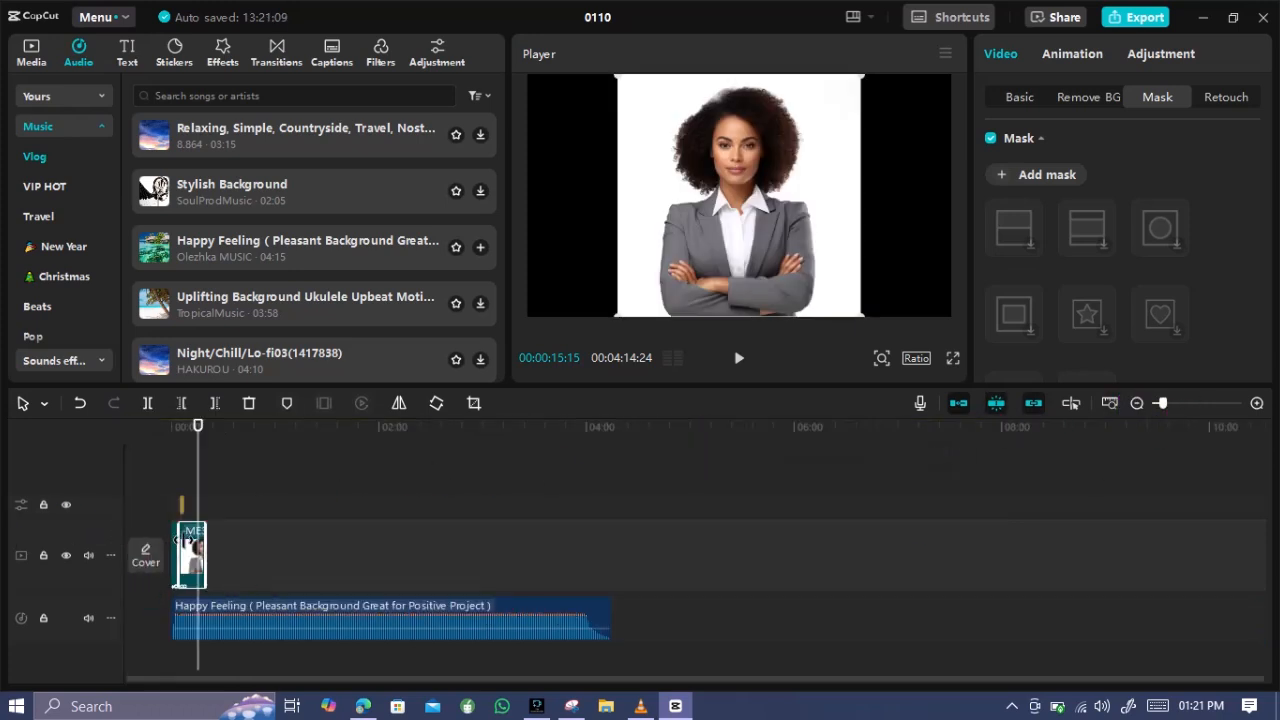
left_click_drag(208, 547, 654, 547)
left_click_drag(432, 564, 352, 550)
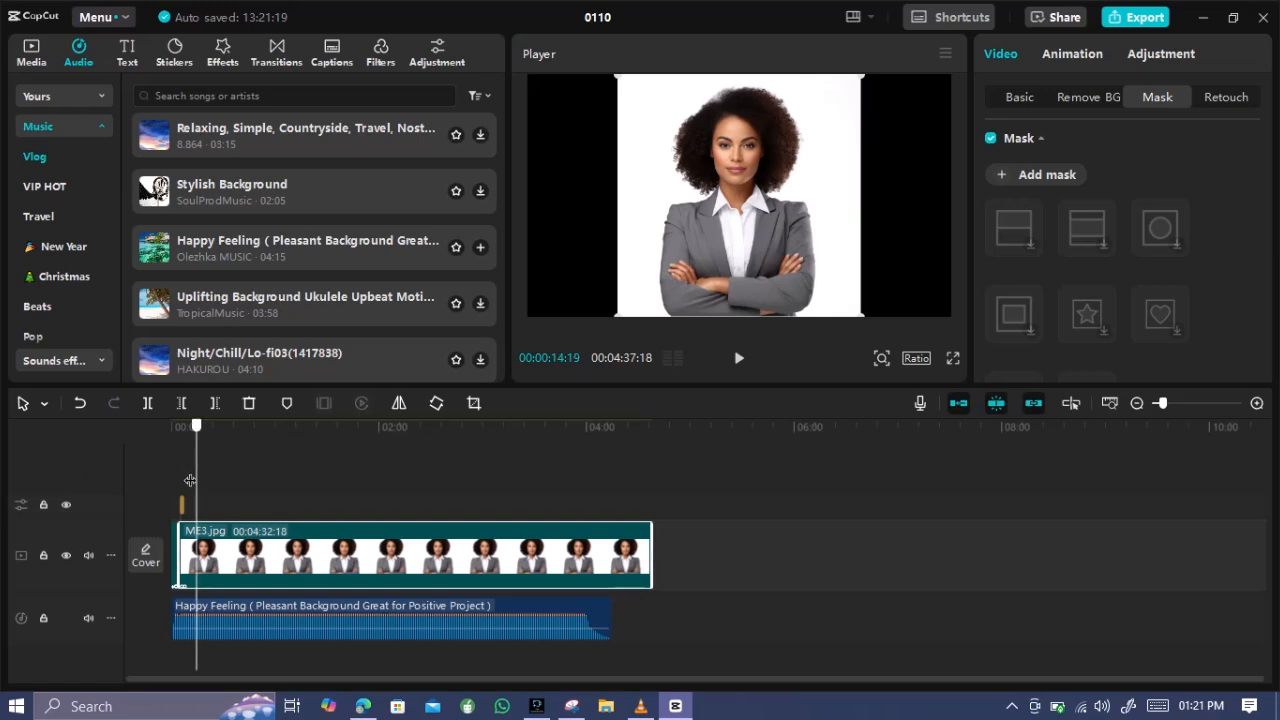
Return the playhead to the start and move the ME3.jpg clip onto its own track above the main track
left_click_drag(195, 476, 170, 488)
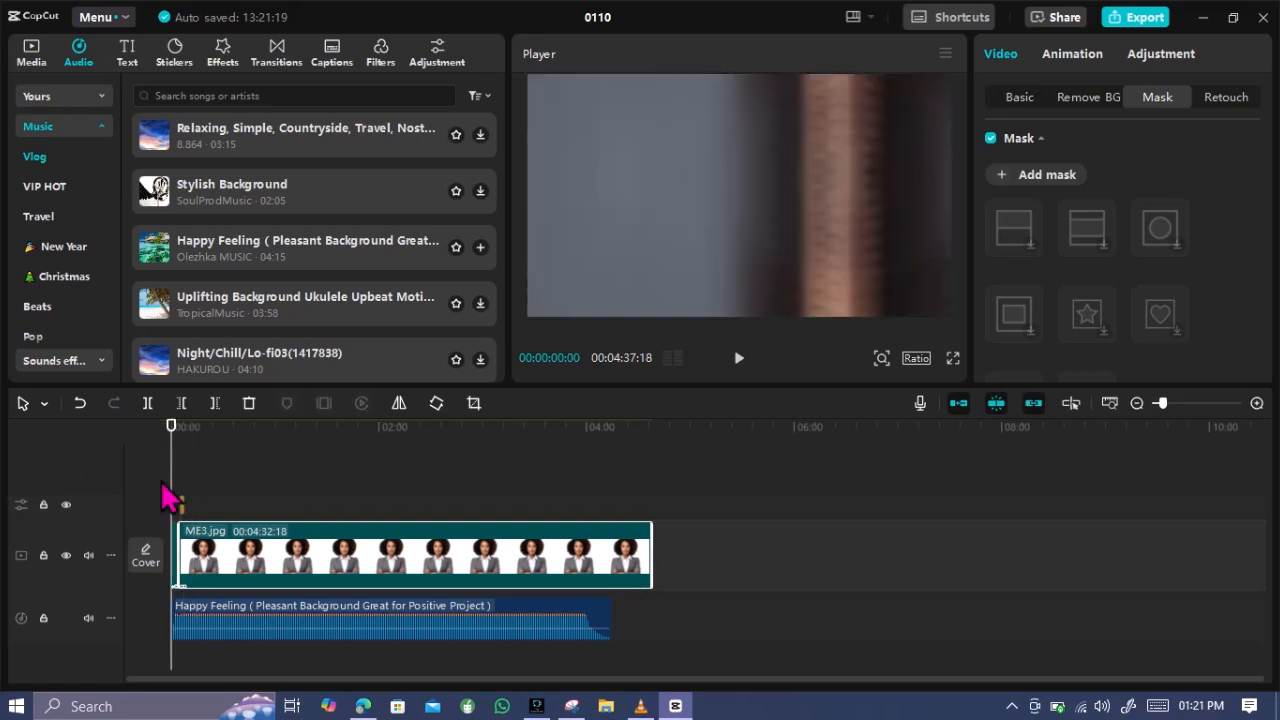
left_click(172, 550)
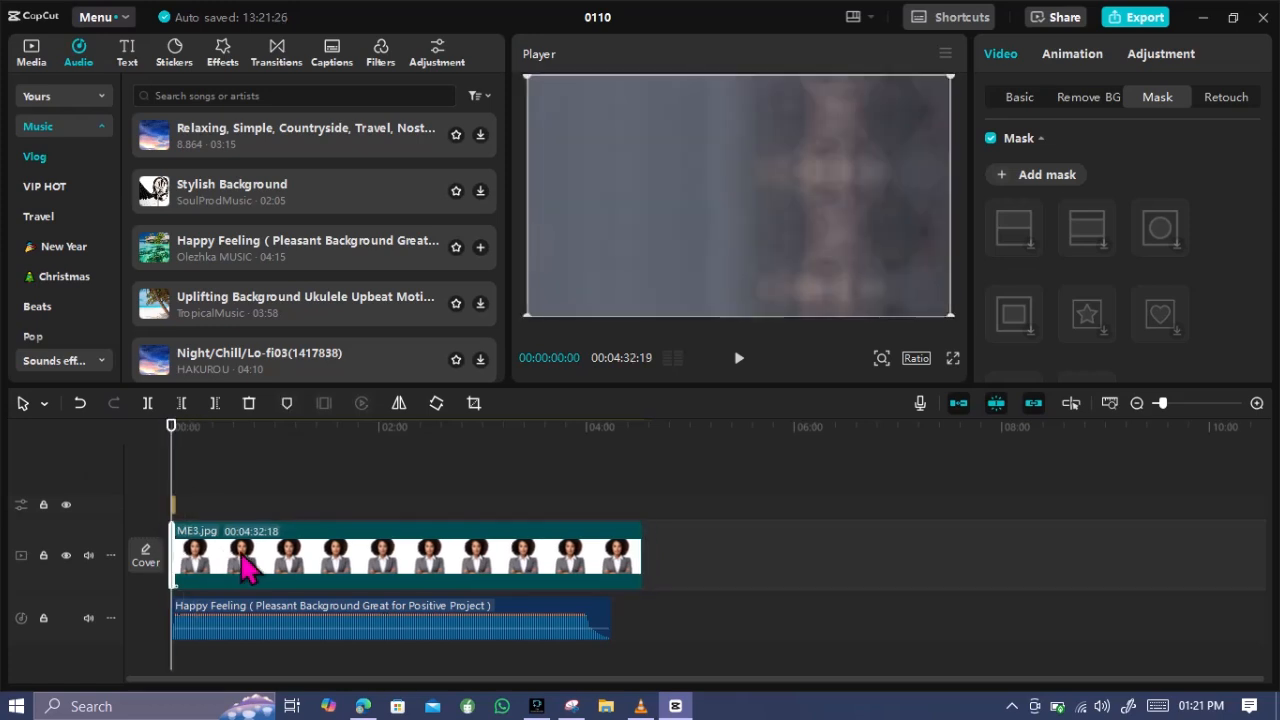
left_click_drag(246, 562, 246, 467)
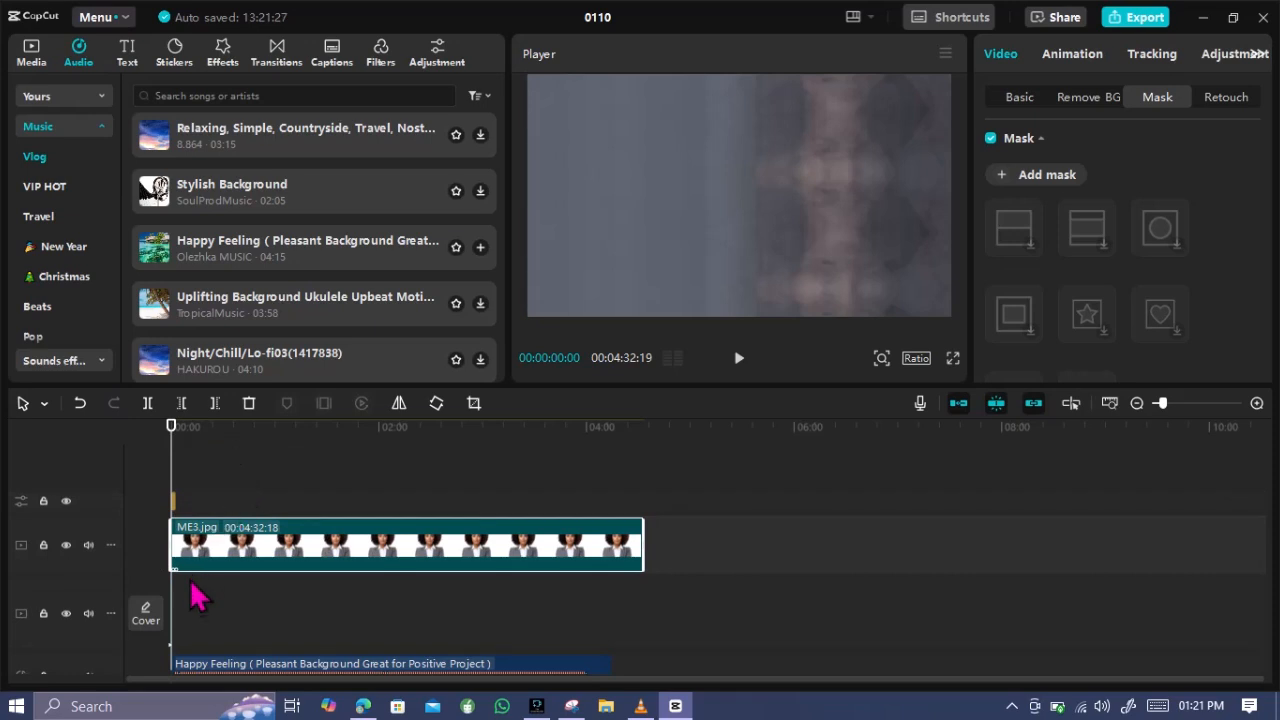
Extend the very short ME.jpg clip on the main track to a duration of 00:00:08:06
left_click(178, 620)
left_click(173, 613)
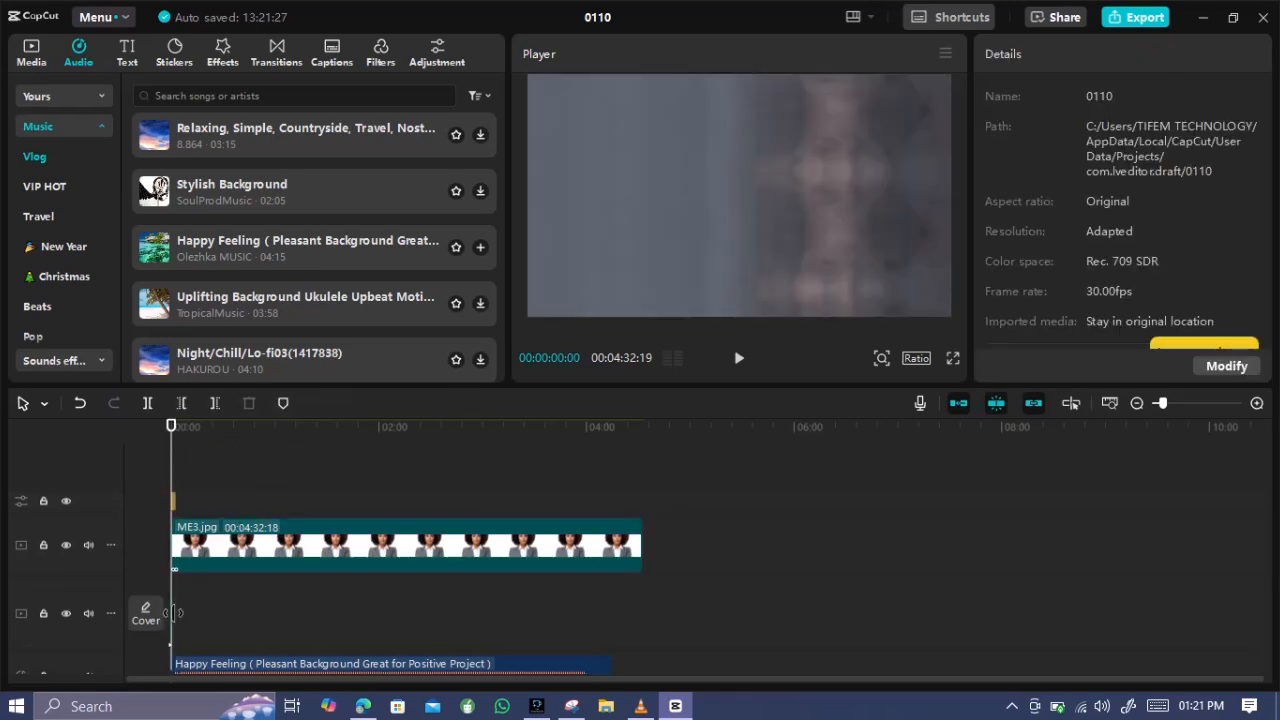
scroll(205, 551, "down", 1)
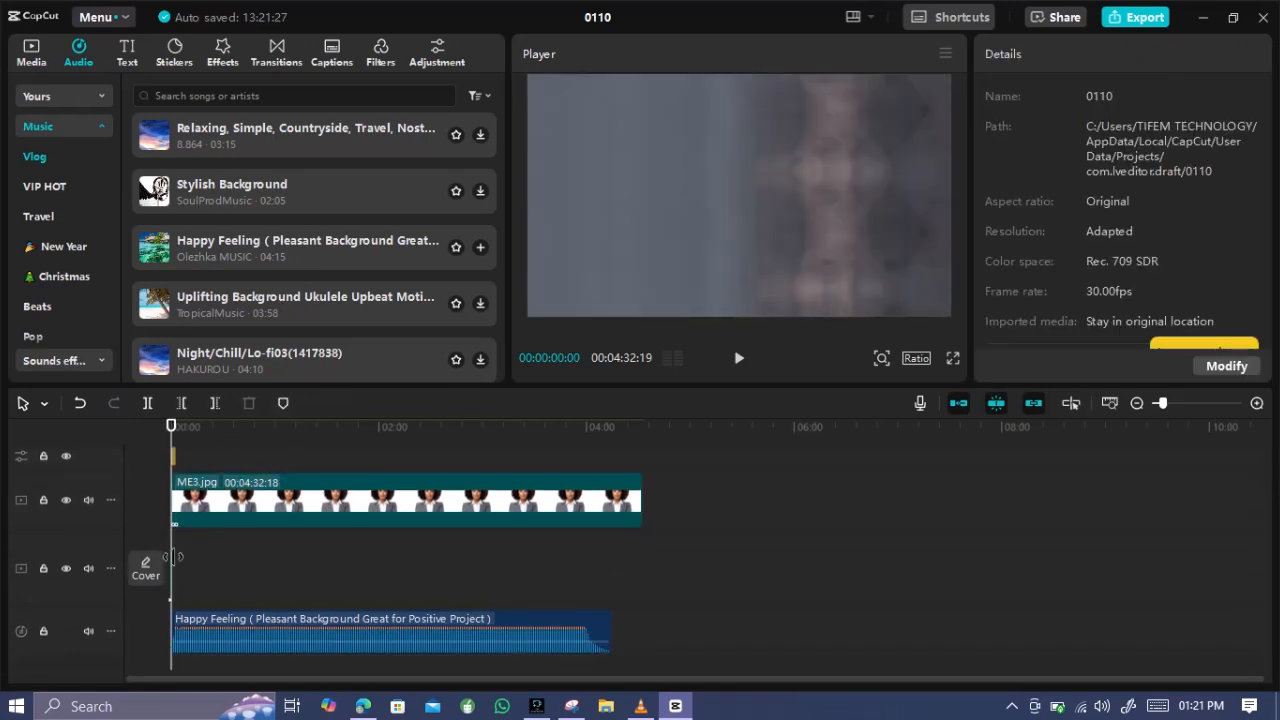
left_click(1202, 405)
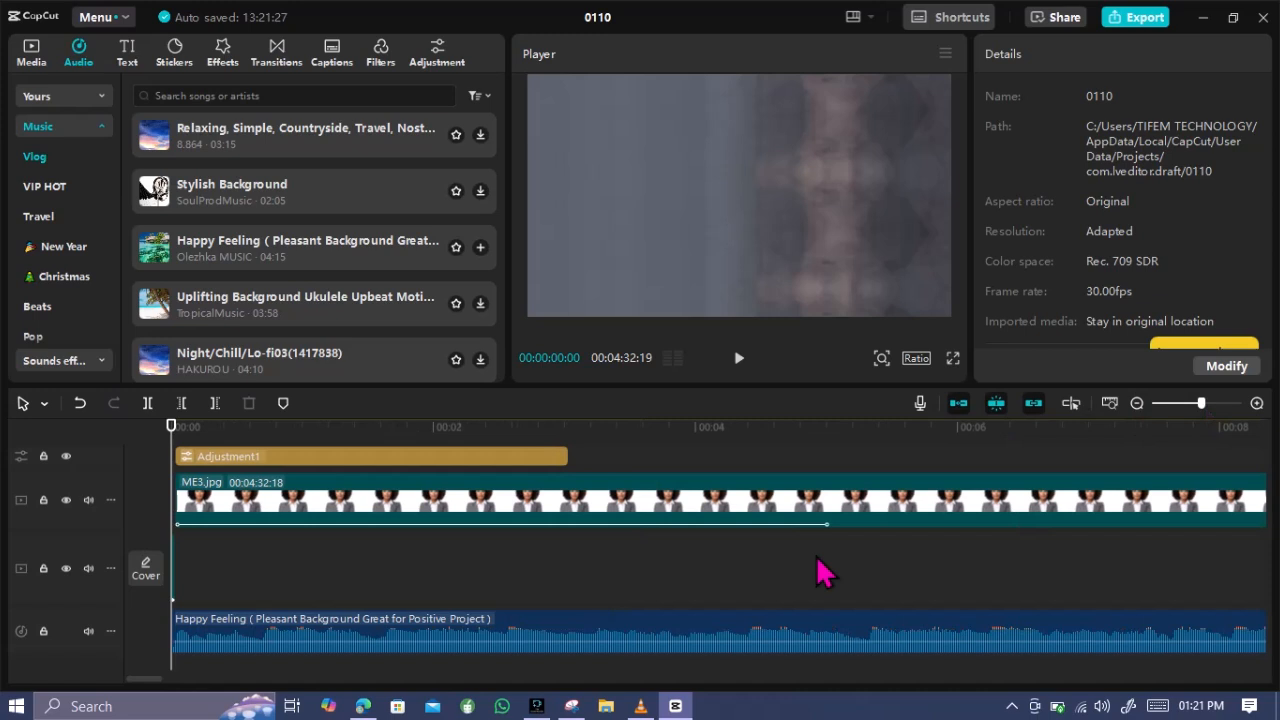
left_click(172, 551)
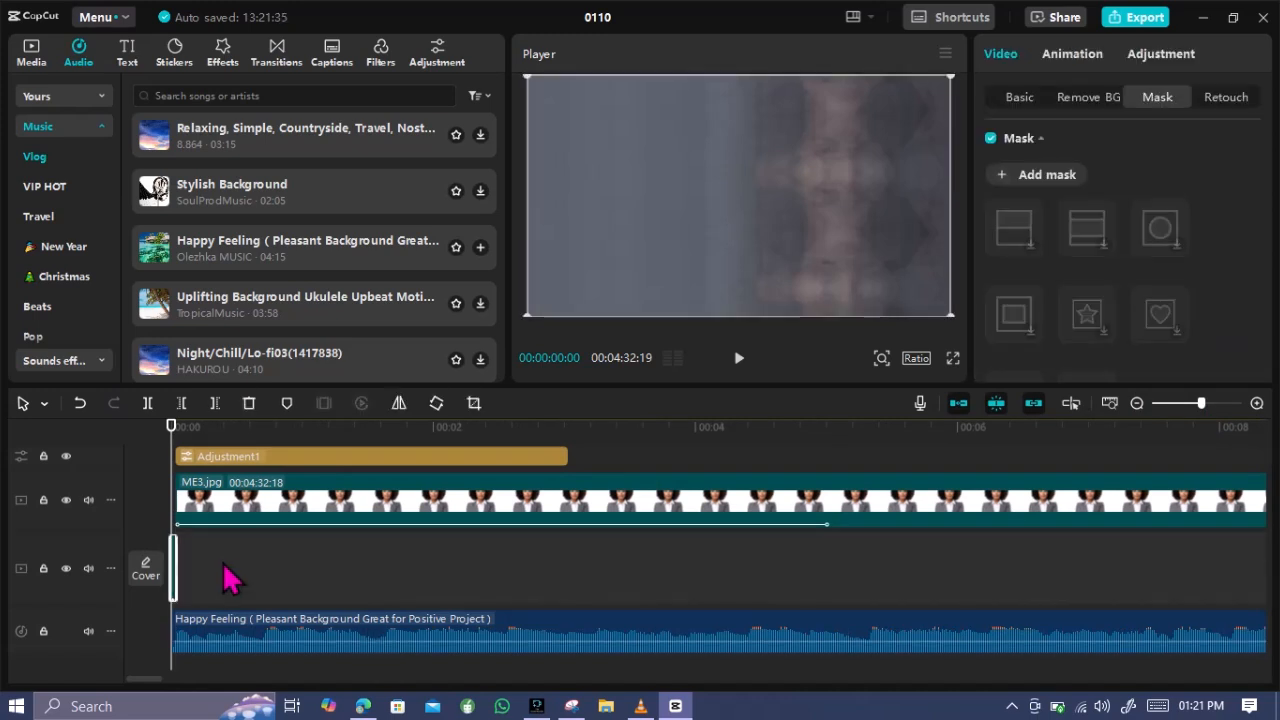
left_click_drag(177, 551, 1246, 541)
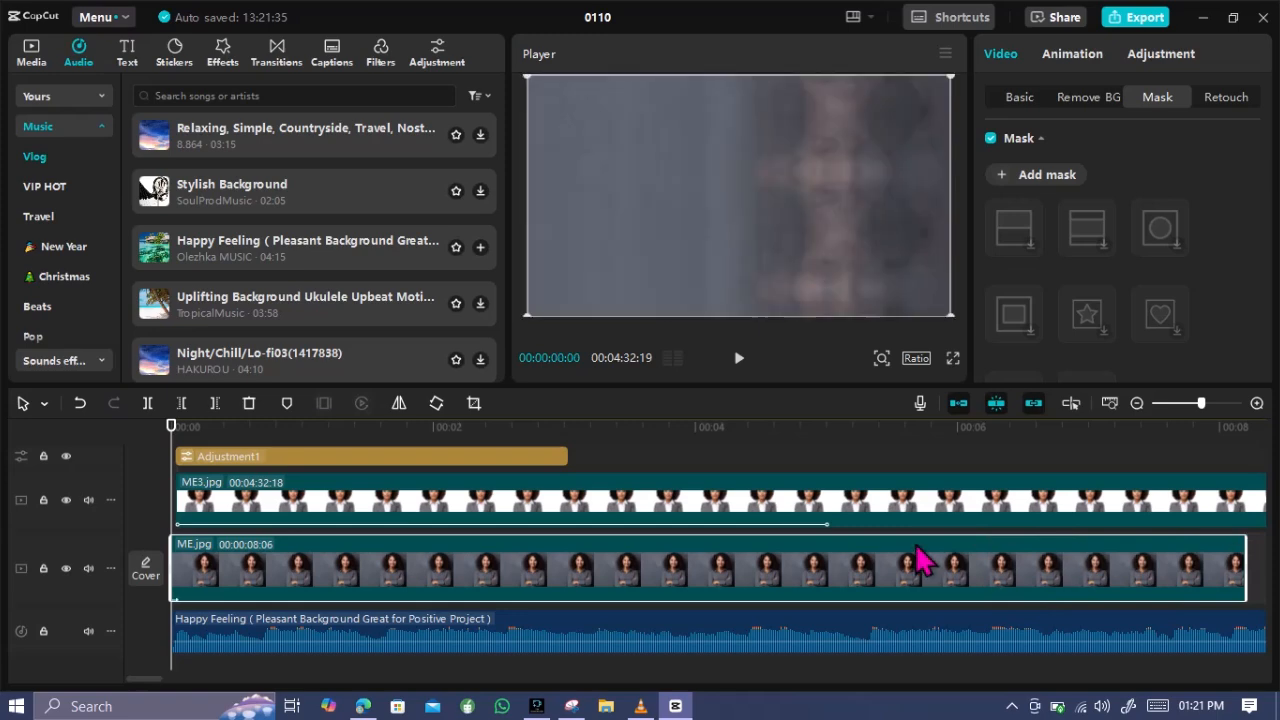
Put the ME3.jpg clip back on the main track directly after ME.jpg
left_click_drag(791, 520, 676, 592)
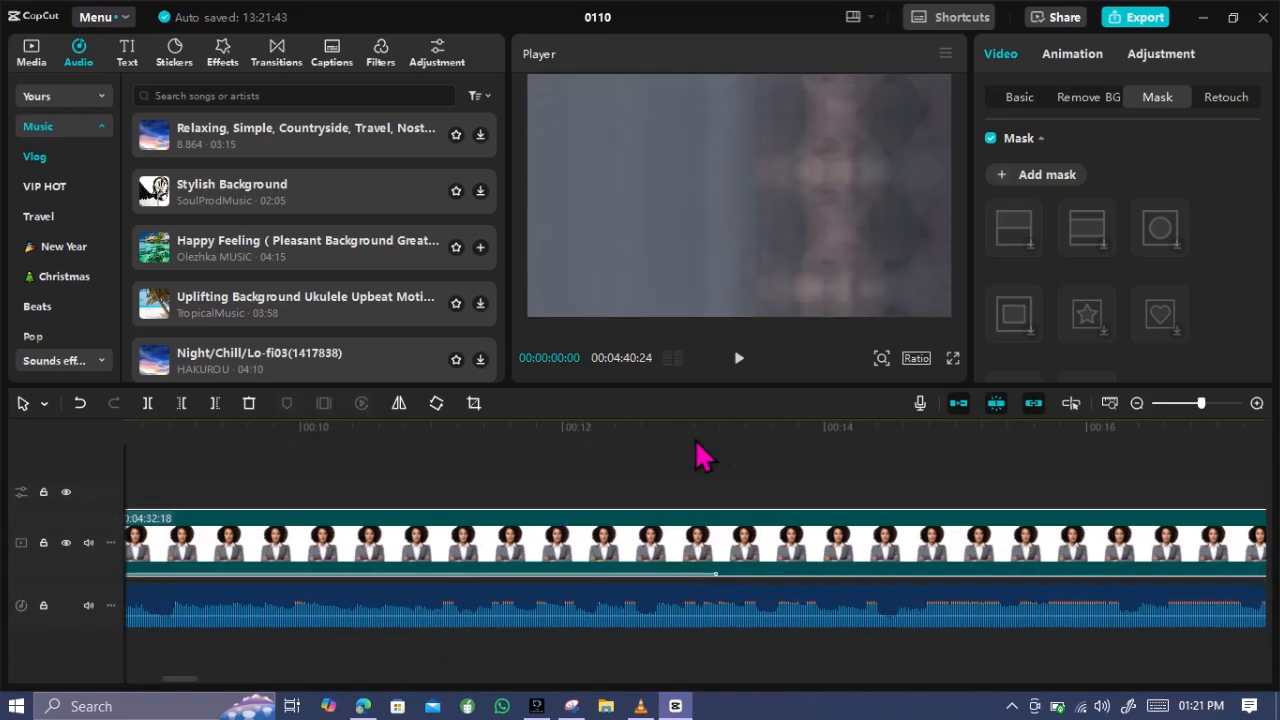
left_click(1187, 408)
left_click_drag(1178, 406, 1164, 406)
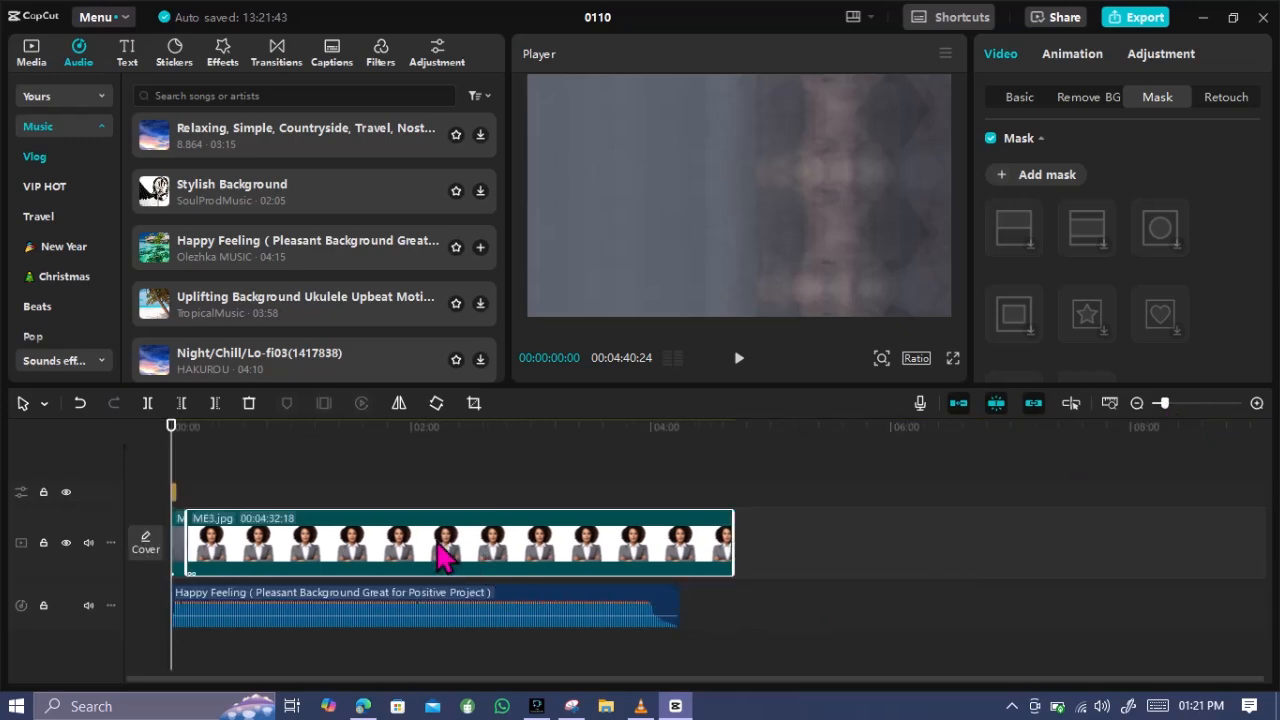
Lift the ME3.jpg clip onto a separate track at the timeline start and extend ME.jpg to 00:06:33:10
left_click_drag(436, 544, 570, 525)
left_click_drag(212, 545, 214, 503)
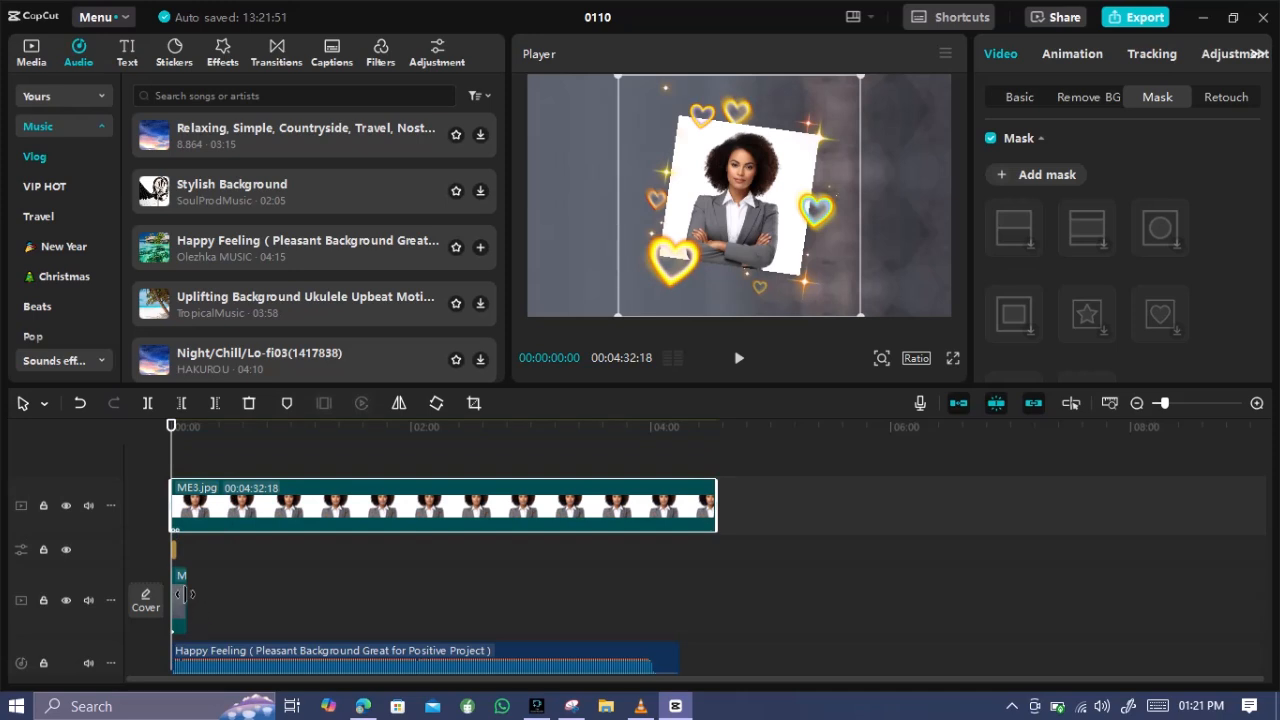
left_click_drag(184, 594, 958, 588)
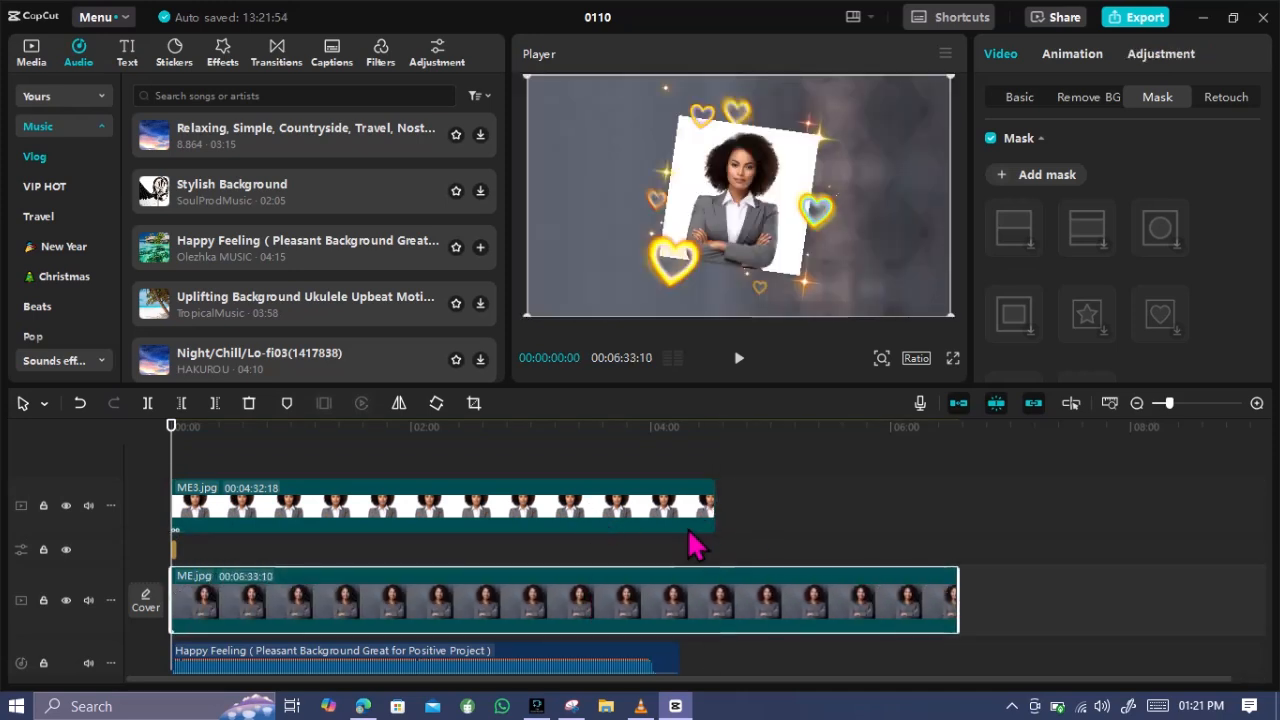
Shift the ME3.jpg clip further along its upper track and shorten ME.jpg to 00:01:33:04
left_click_drag(720, 523, 954, 562)
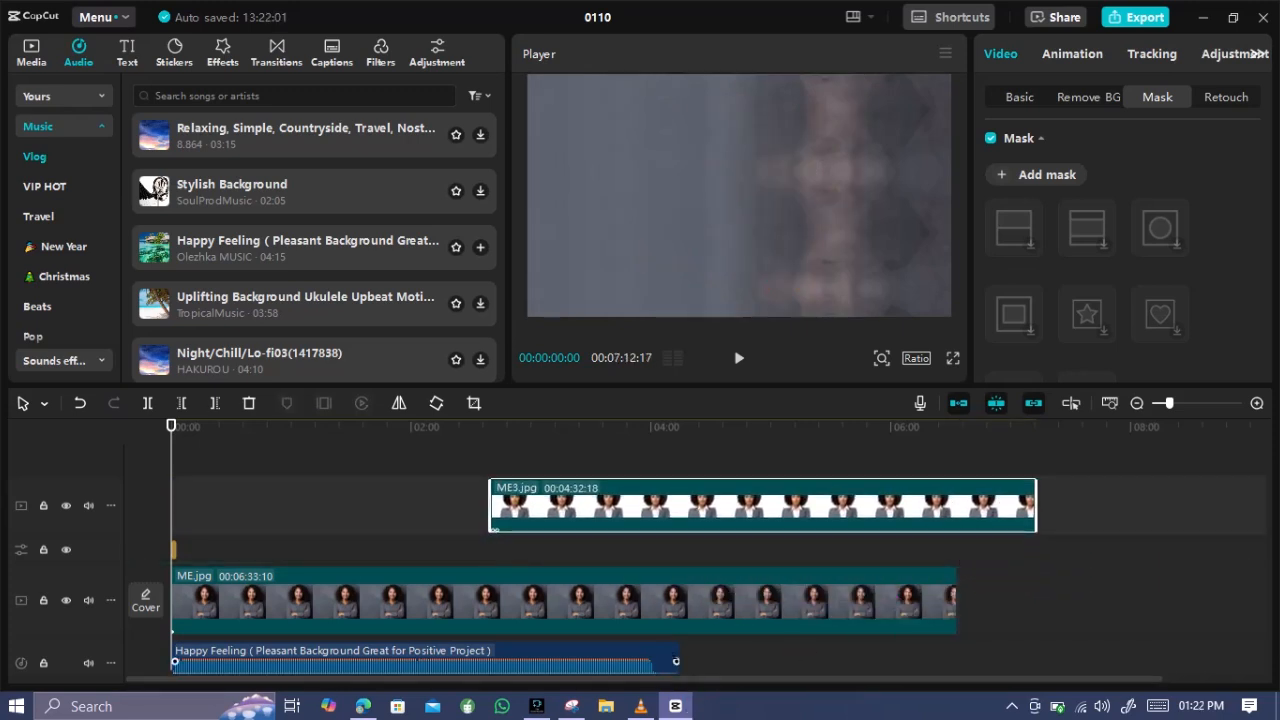
left_click(676, 655)
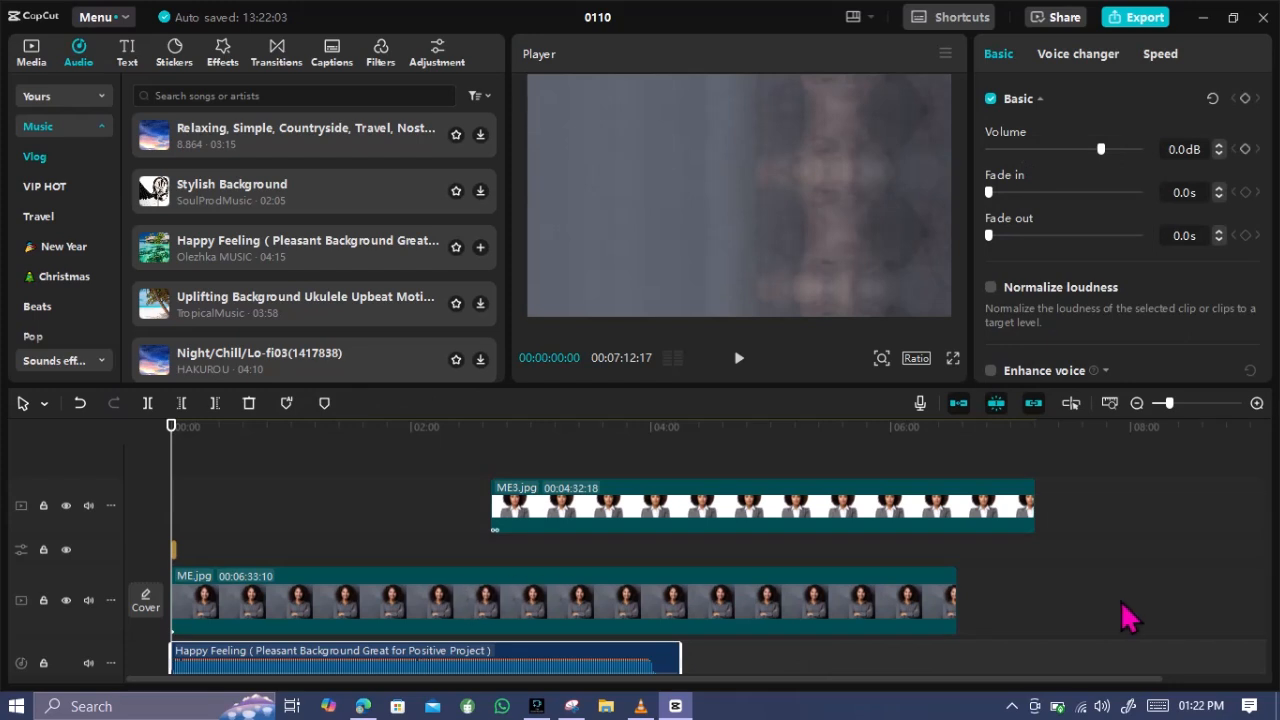
left_click(932, 622)
left_click_drag(955, 610, 357, 600)
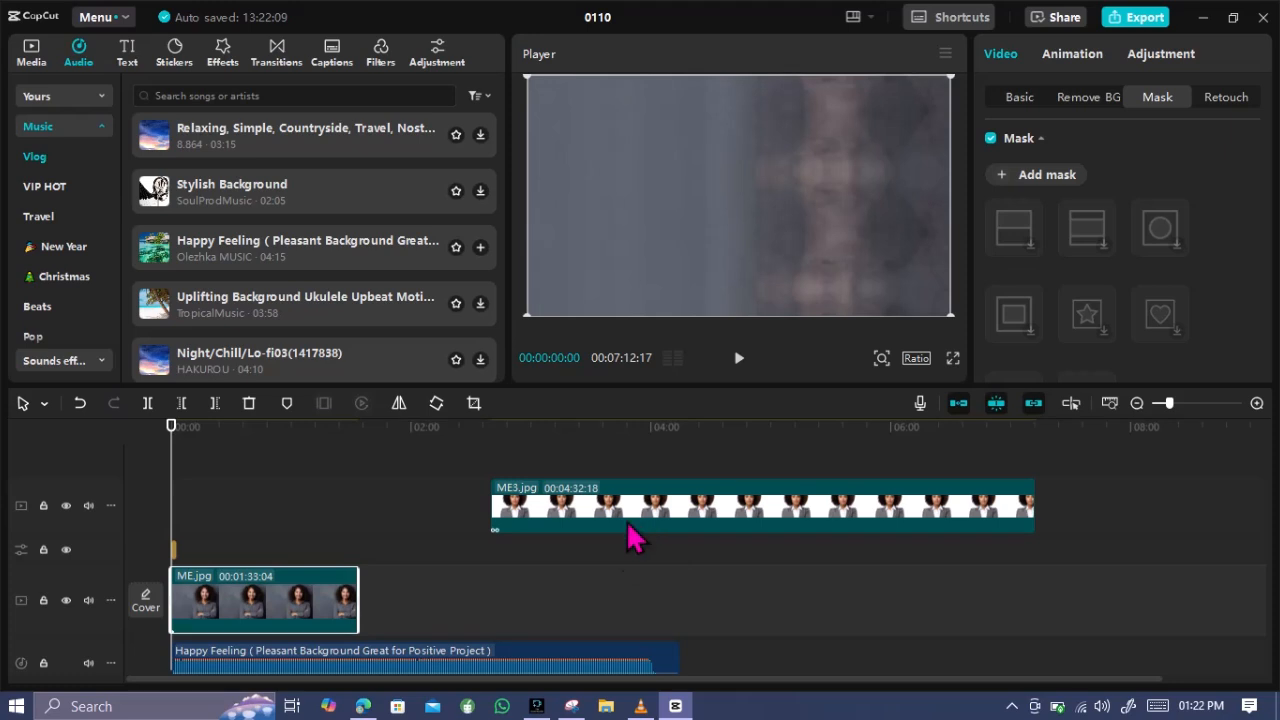
Place ME3.jpg directly after ME.jpg on the main track and trim its end to the music's end, 00:02:41:20 long
left_click_drag(627, 537, 505, 620)
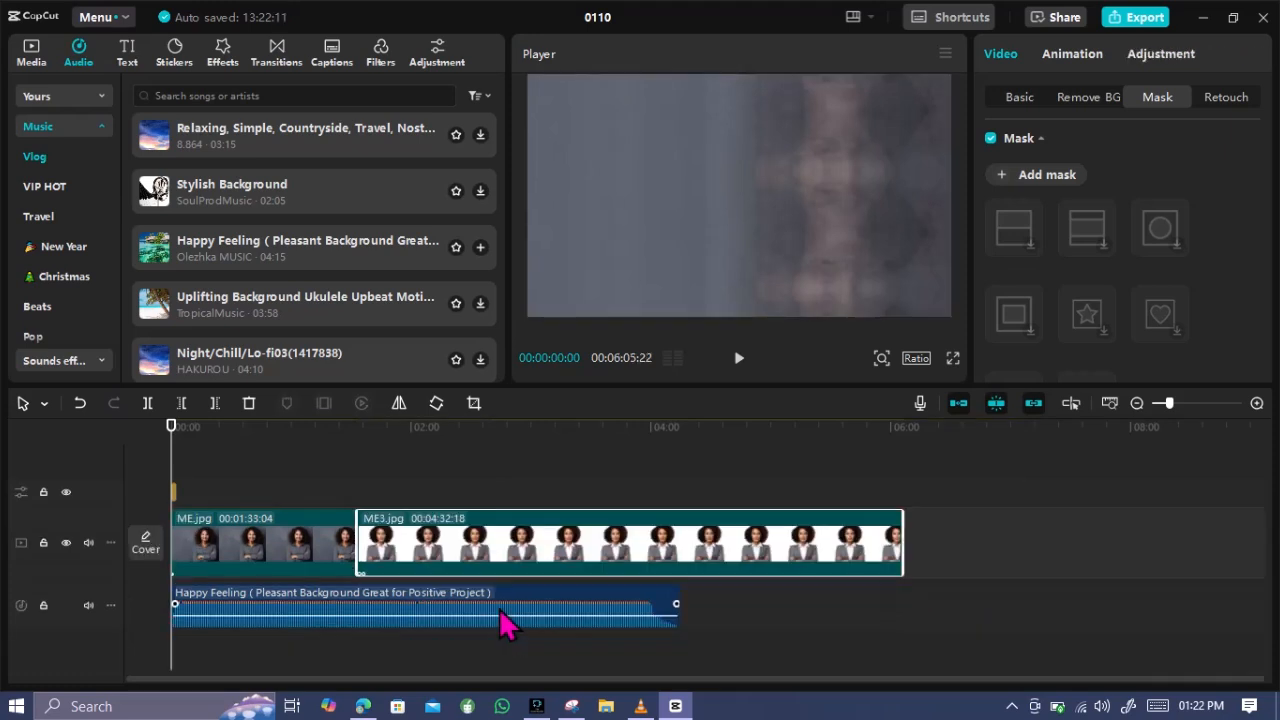
left_click_drag(896, 540, 680, 543)
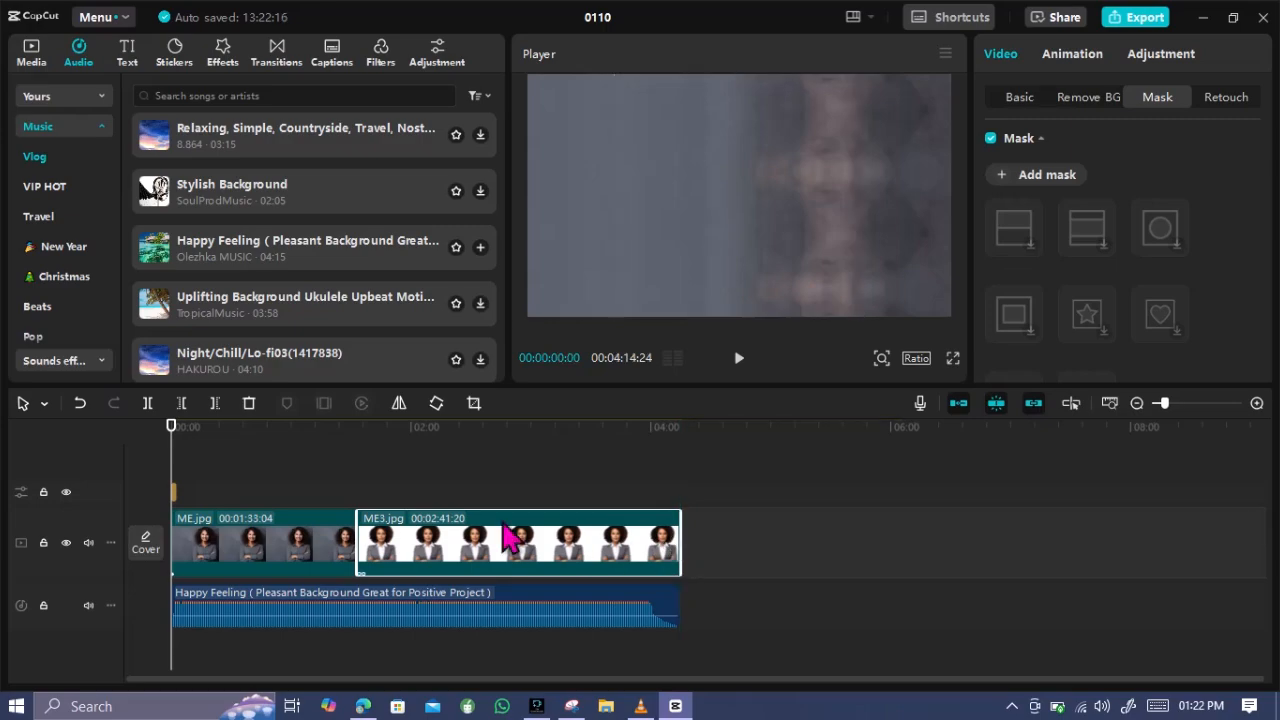
Preview the lengthened video with its background music full screen from the beginning
left_click(953, 359)
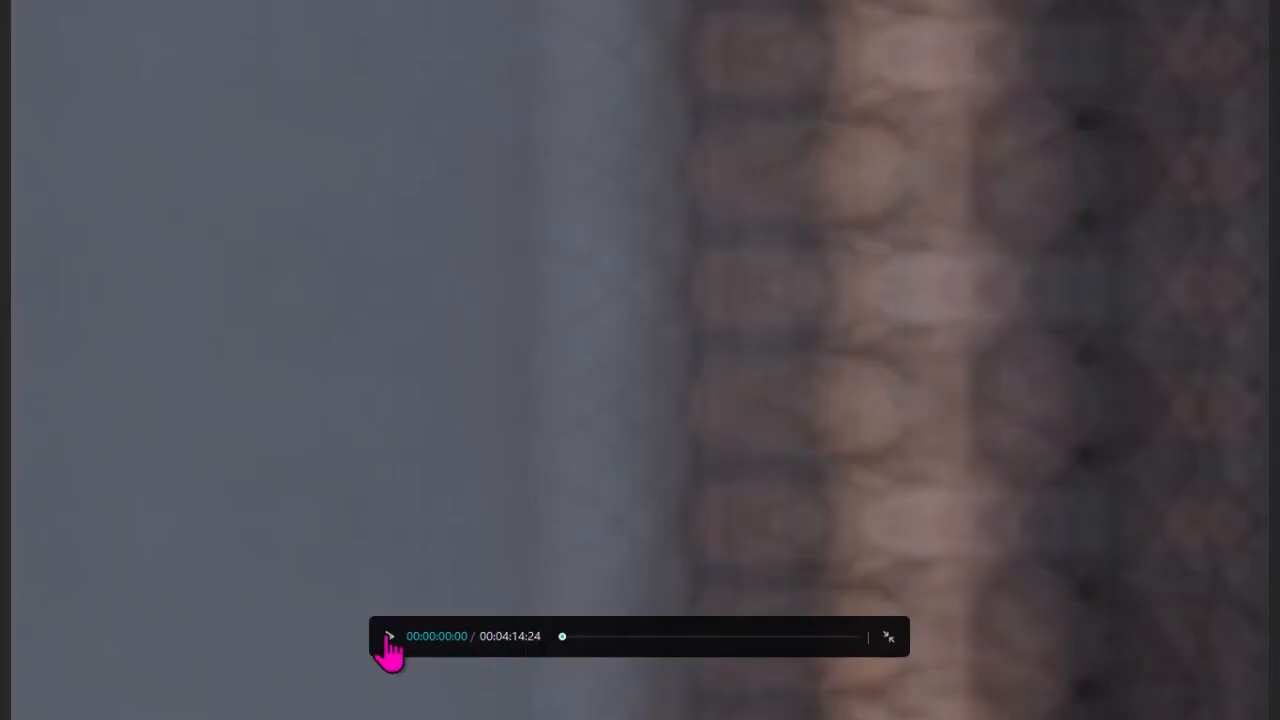
left_click(389, 637)
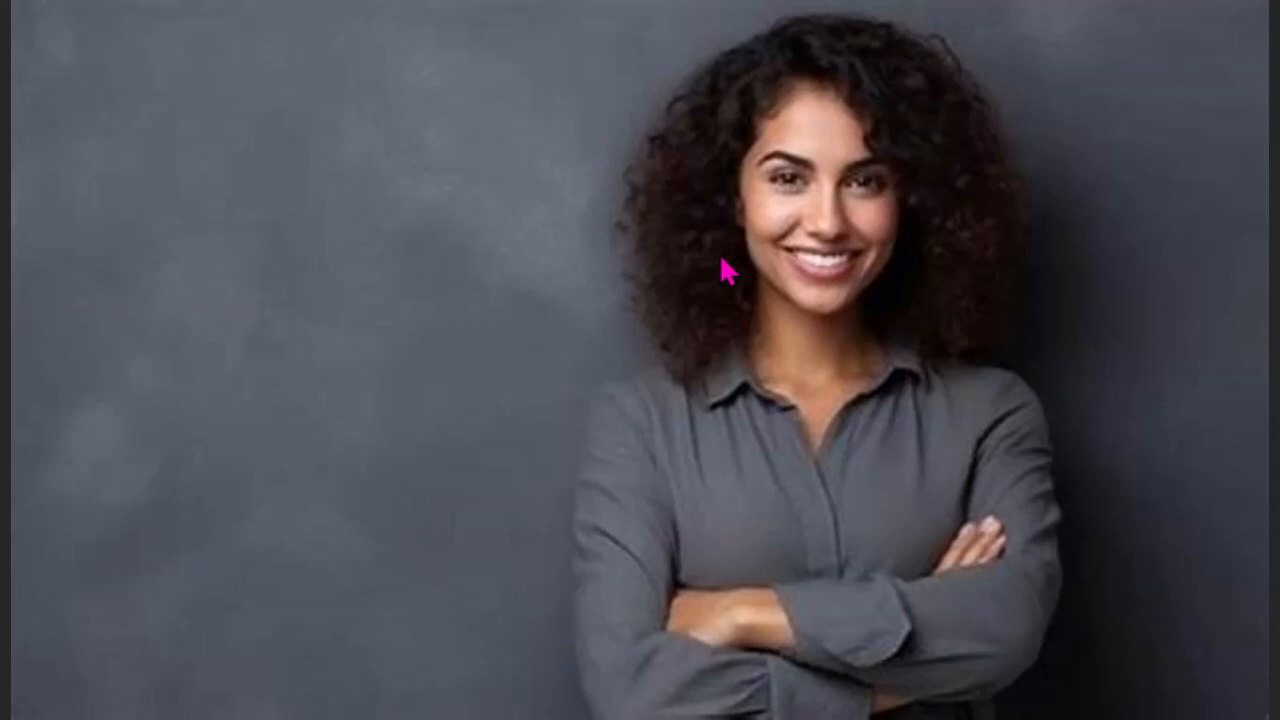